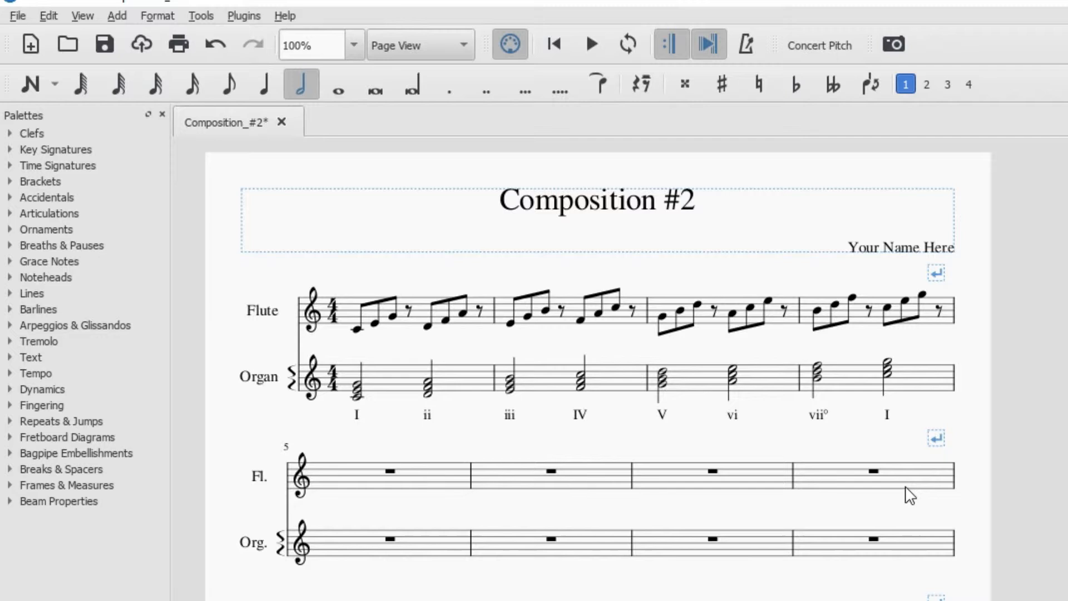
pyautogui.click(929, 379)
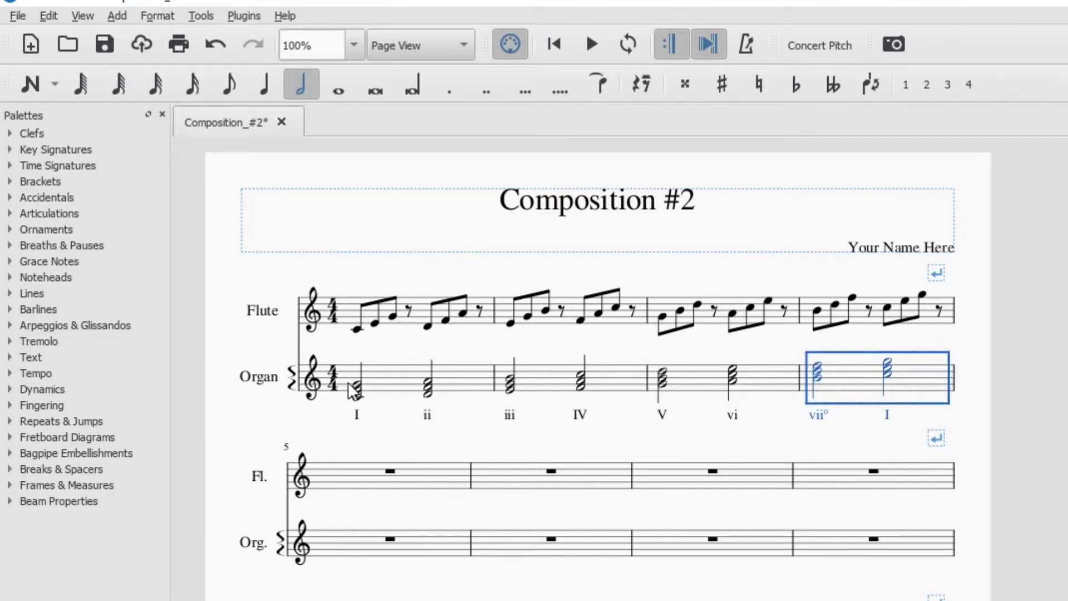
pyautogui.click(415, 382)
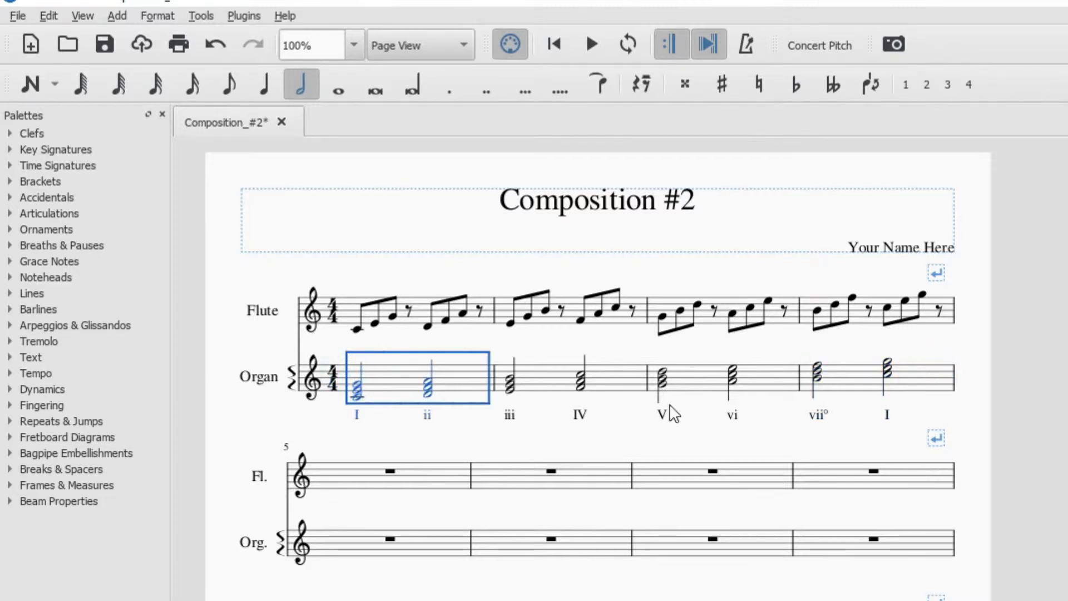
pyautogui.click(370, 446)
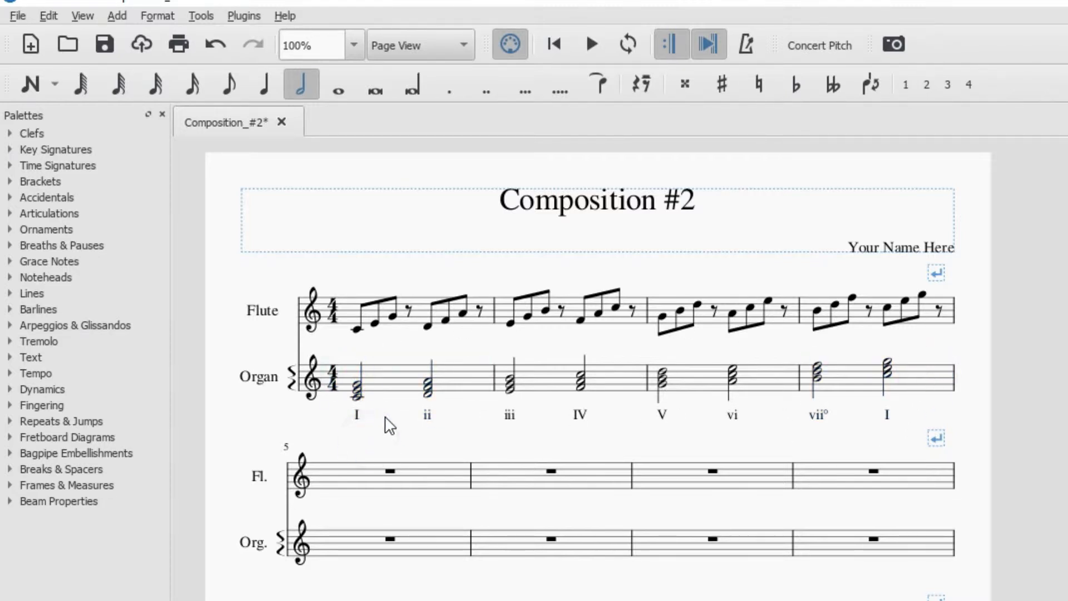
pyautogui.click(357, 396)
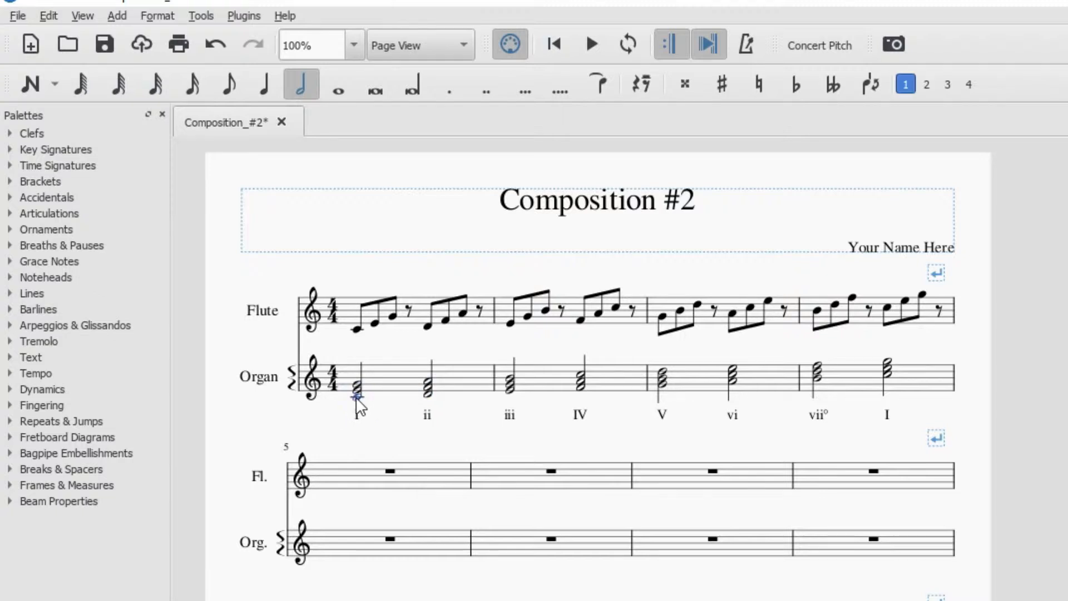
pyautogui.click(383, 407)
pyautogui.click(817, 365)
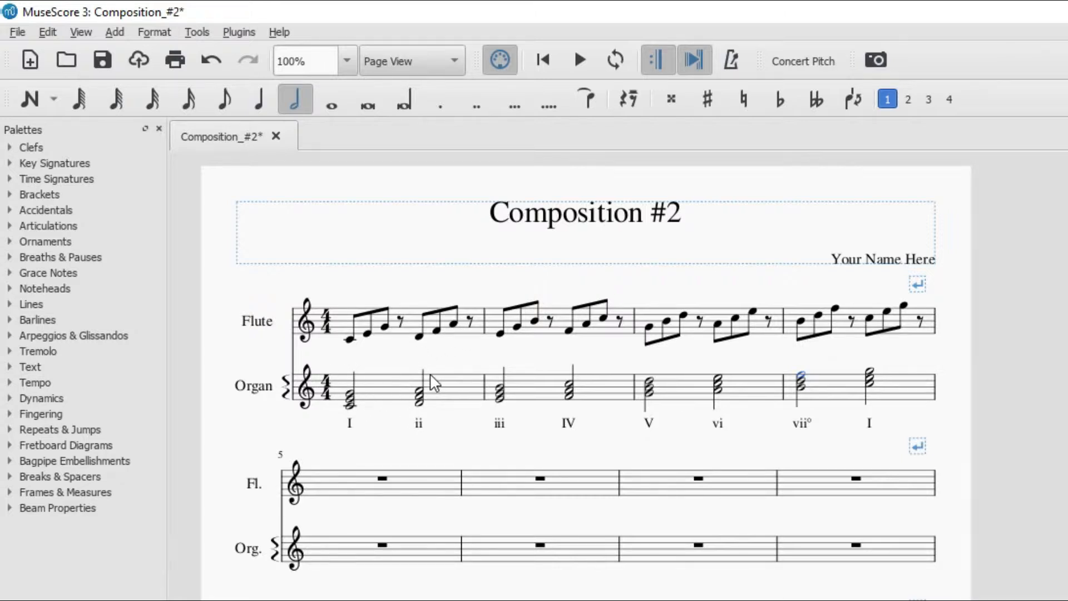
# Play back the first four measures from the opening organ chord
pyautogui.click(350, 405)
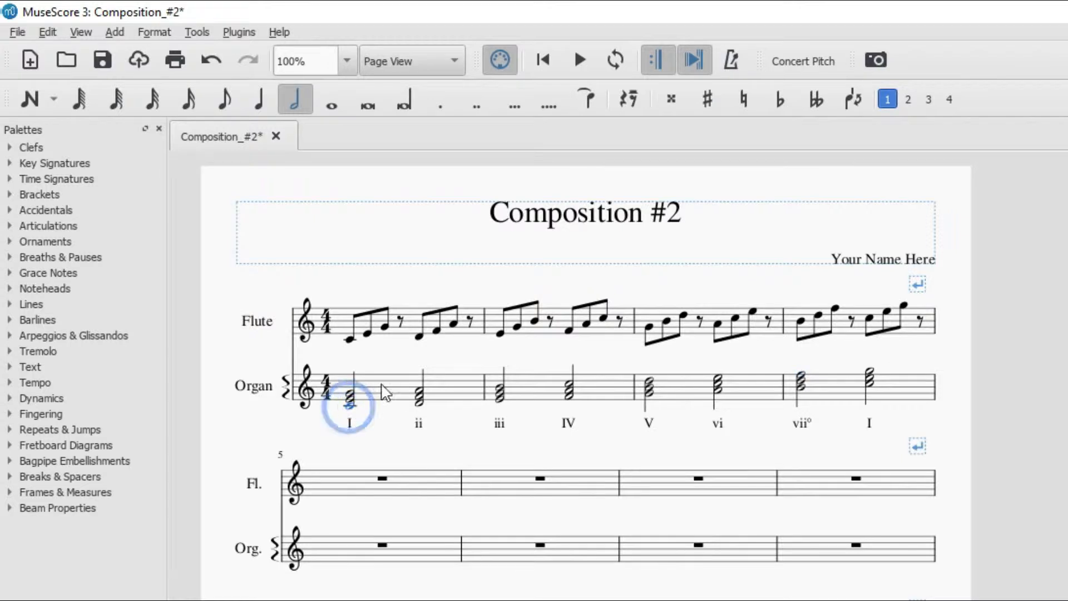
pyautogui.click(575, 59)
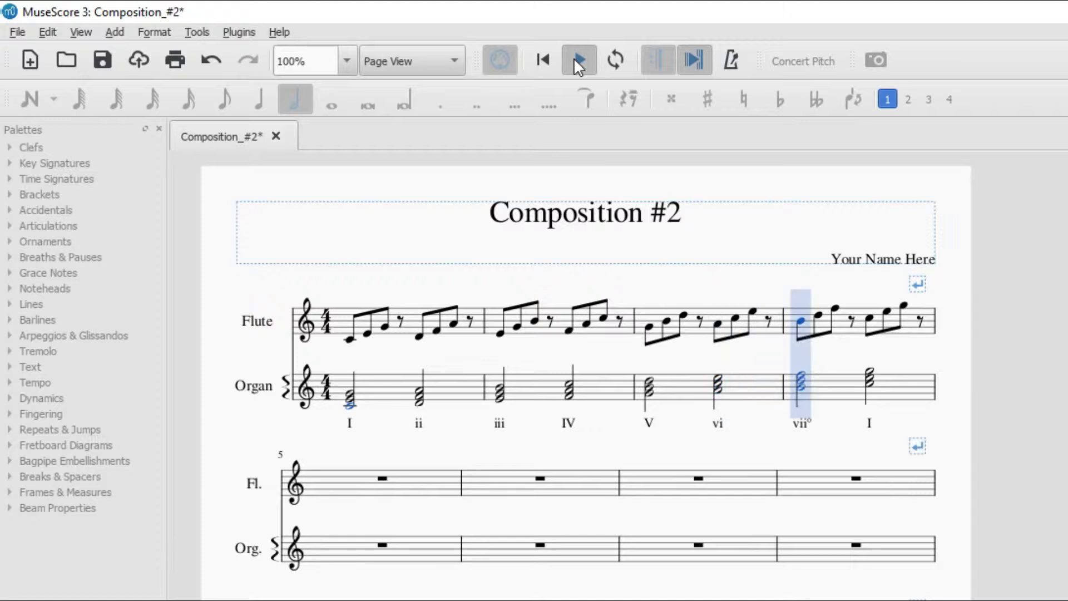
pyautogui.click(578, 59)
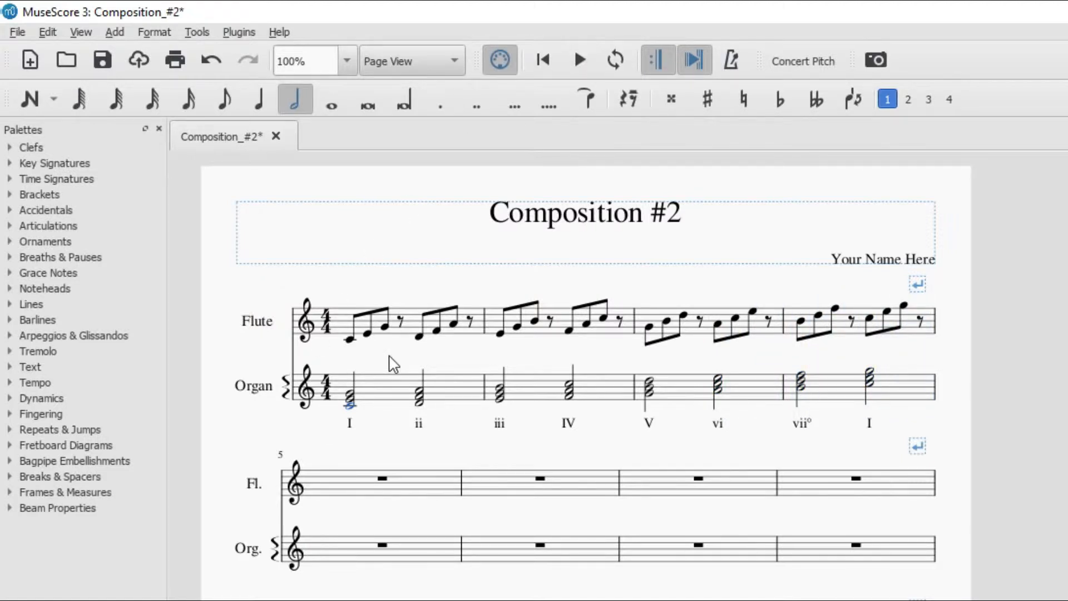
# Raise the first flute measure by two semitones and lower its second note to F natural
pyautogui.click(351, 339)
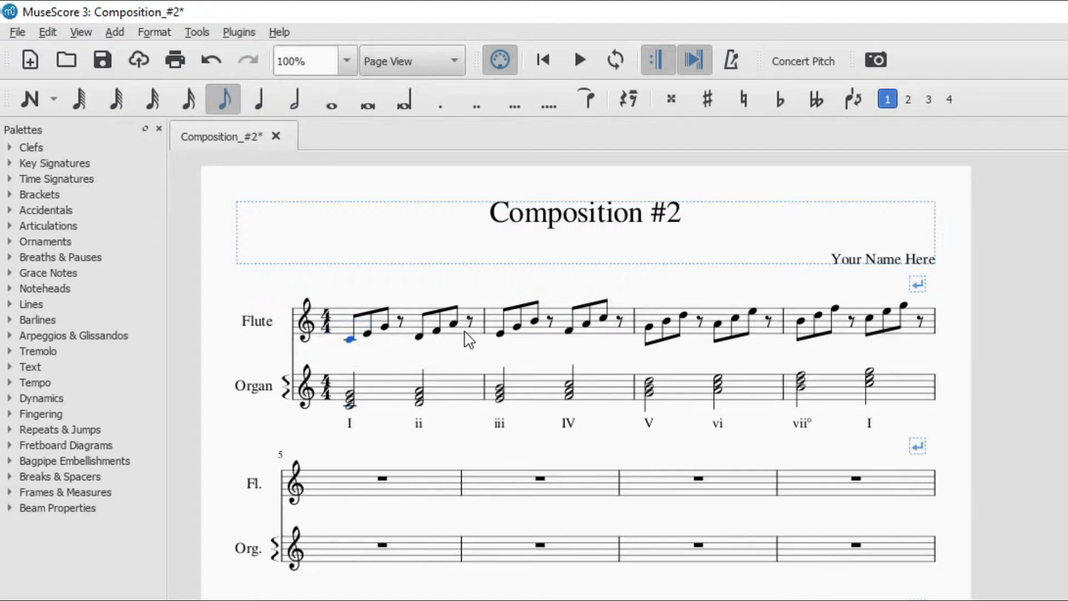
pyautogui.click(479, 335)
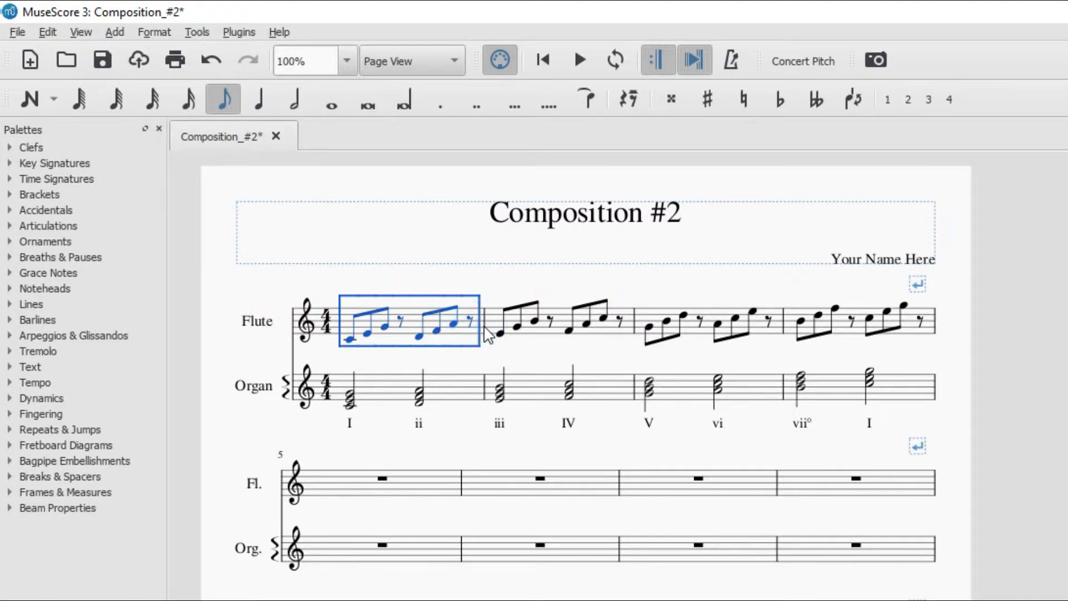
pyautogui.press('Up')
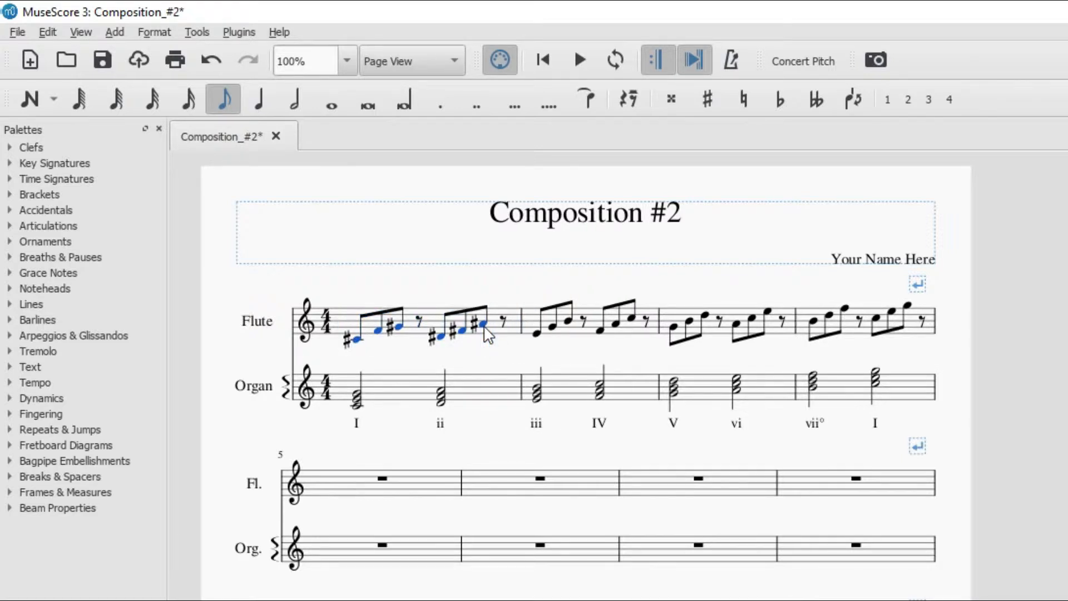
pyautogui.press('Up')
pyautogui.click(369, 328)
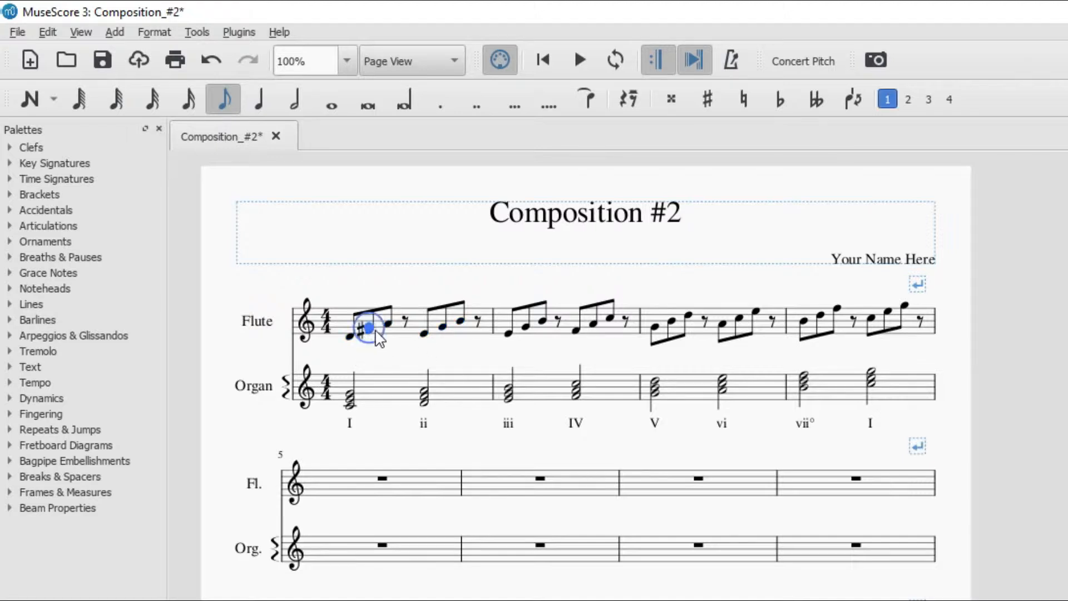
pyautogui.press('Down')
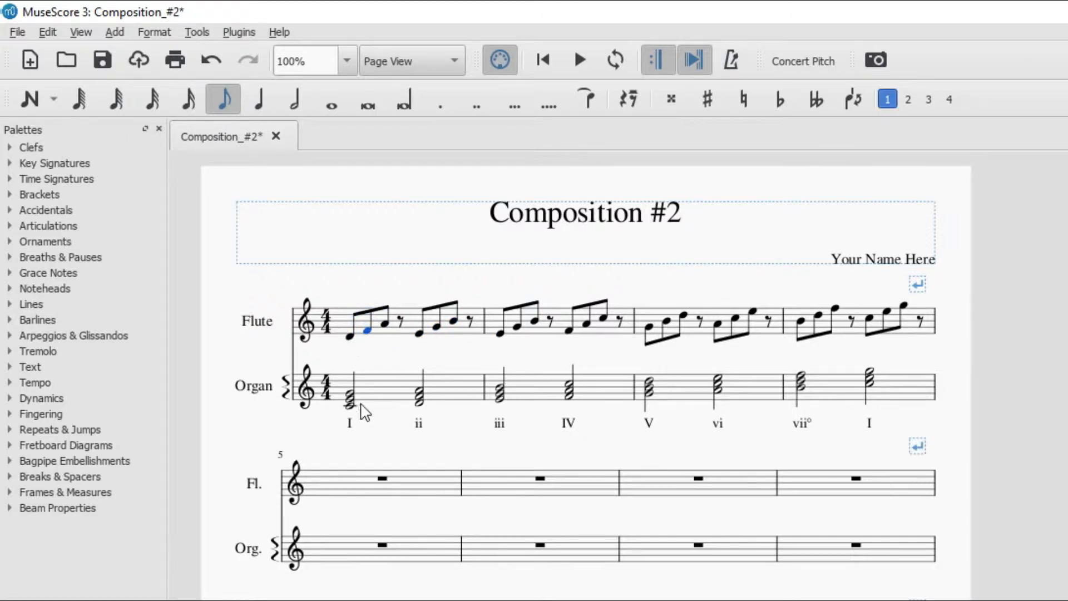
# Play back the altered opening from the first flute note against the organ chords
pyautogui.click(350, 337)
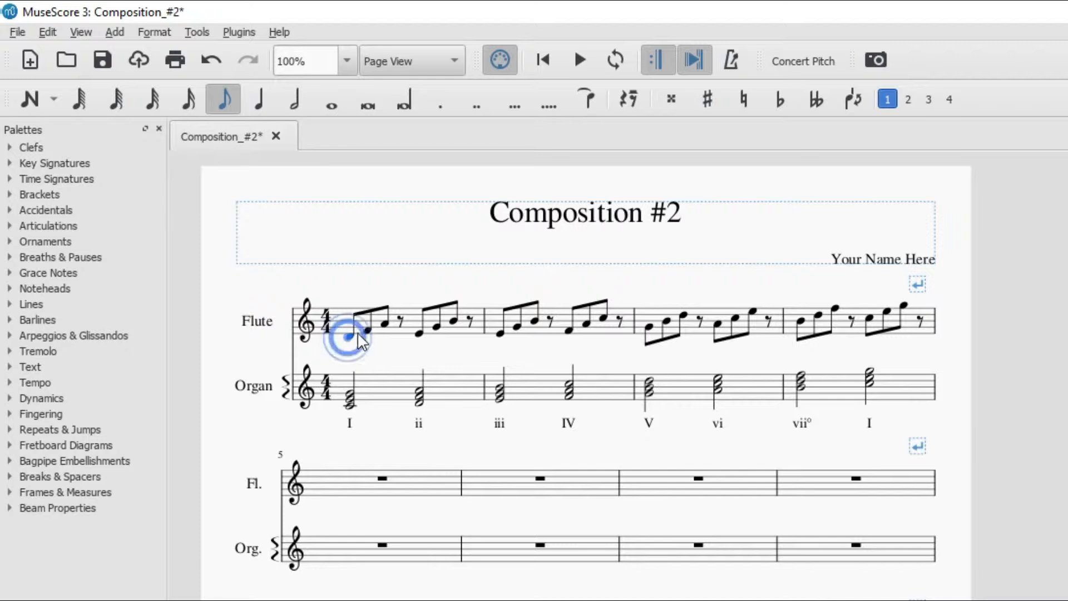
pyautogui.click(577, 55)
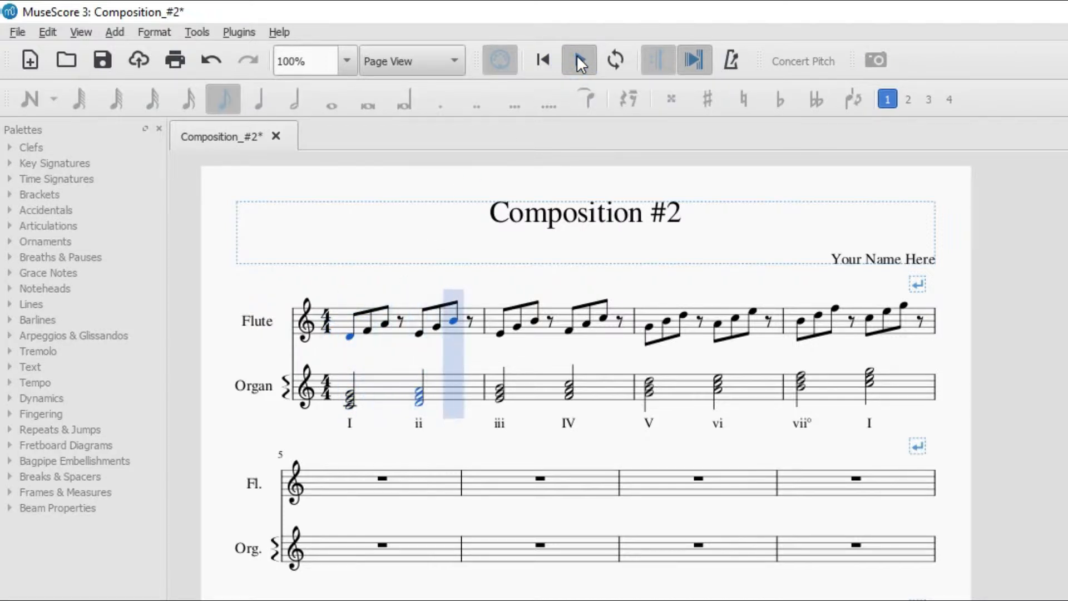
pyautogui.click(577, 56)
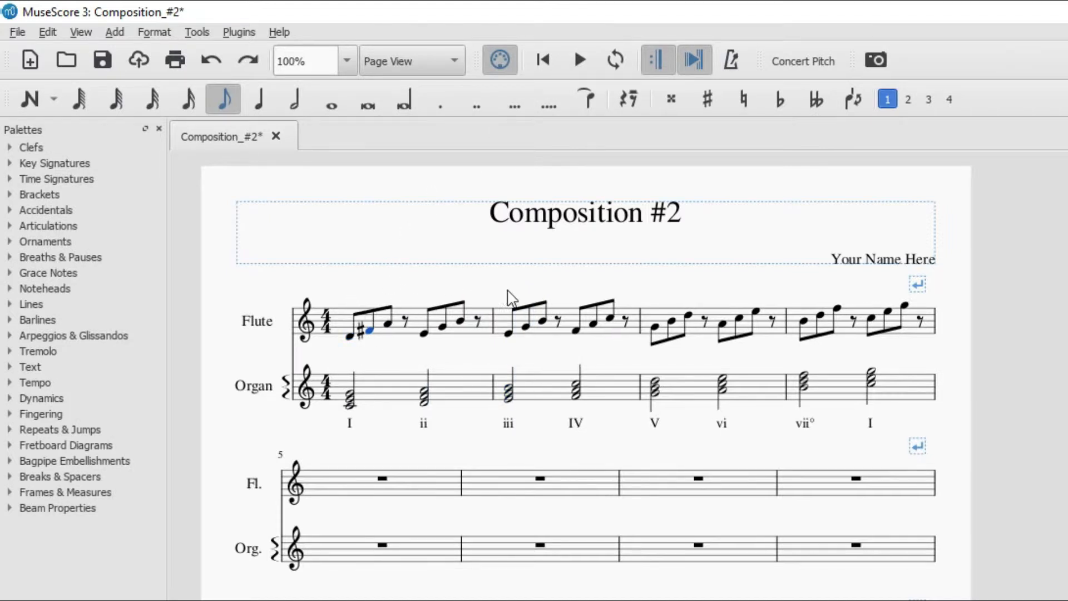
# Undo the pitch changes made to the first flute measure
pyautogui.hotkey('ctrl', 'z')
pyautogui.hotkey('ctrl', 'z')
pyautogui.hotkey('ctrl', 'z')
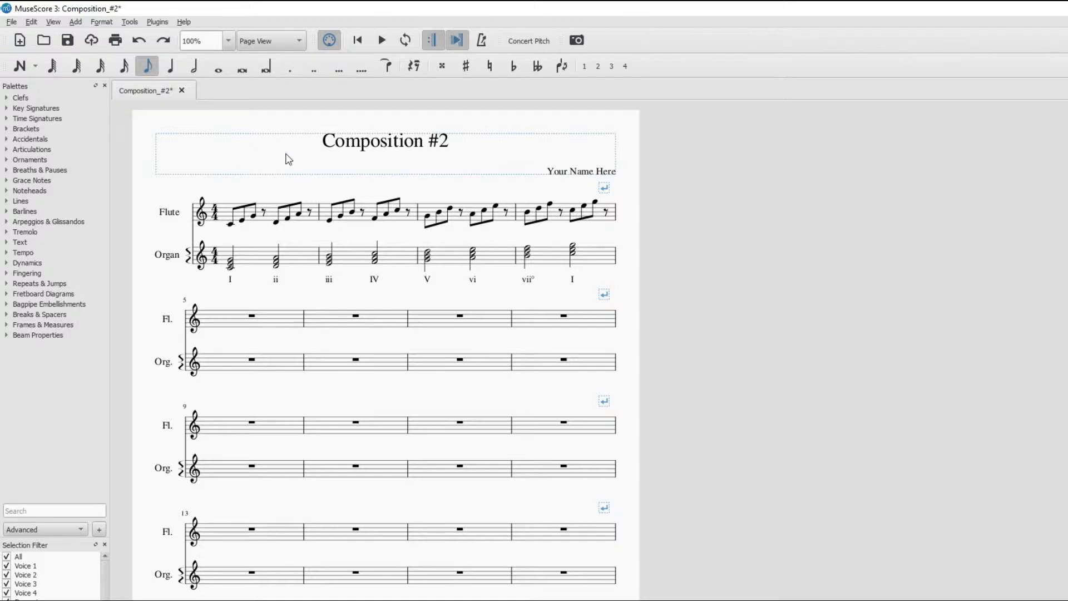
# Enter a whole-note C-E-G chord in measure 5 of the organ staff
pyautogui.click(225, 368)
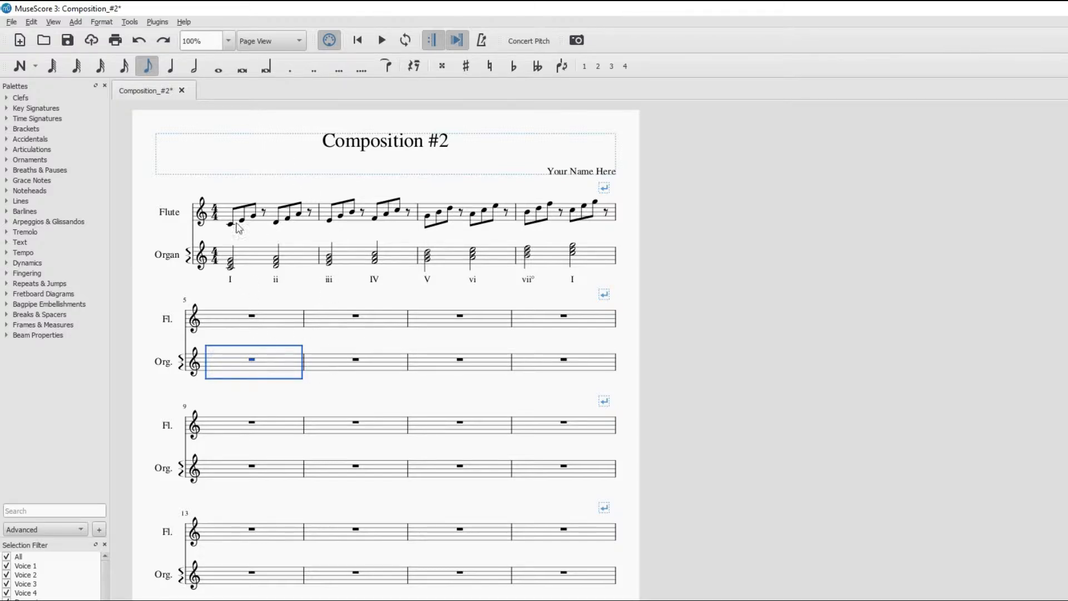
pyautogui.click(219, 69)
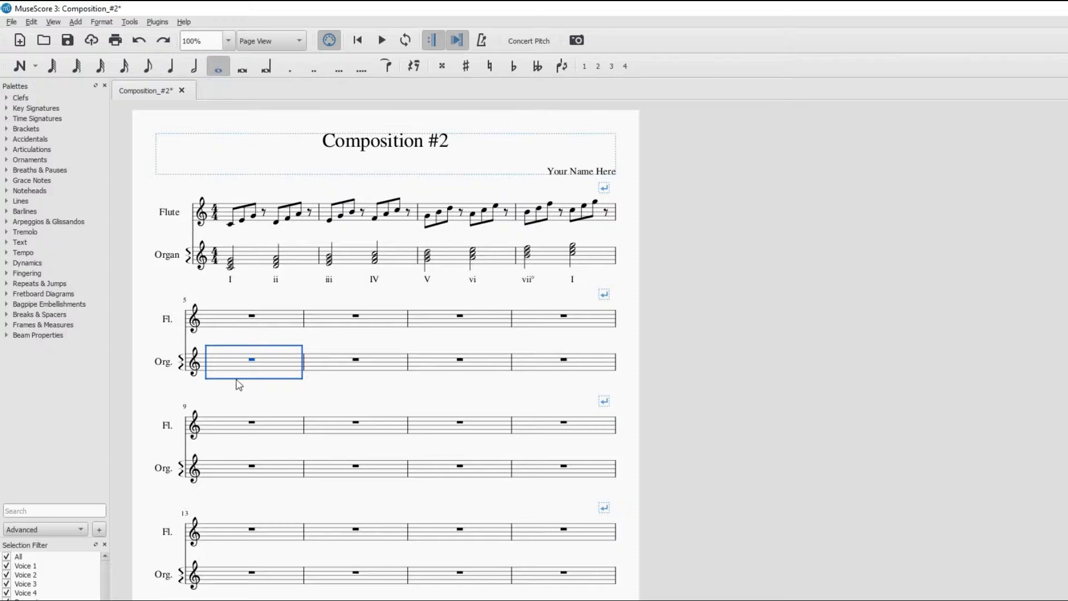
pyautogui.press('n')
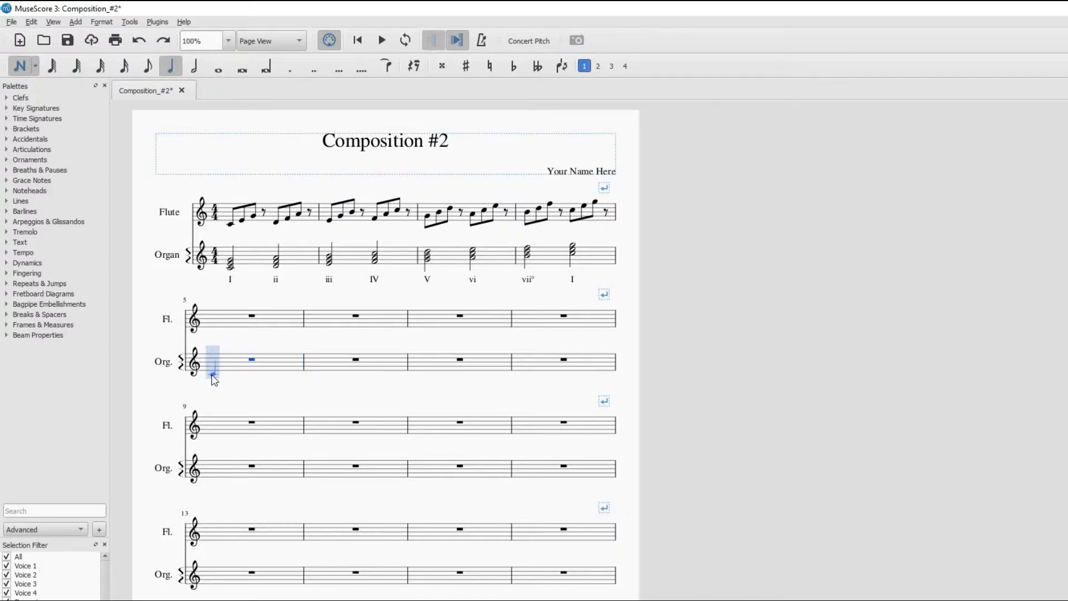
pyautogui.click(218, 68)
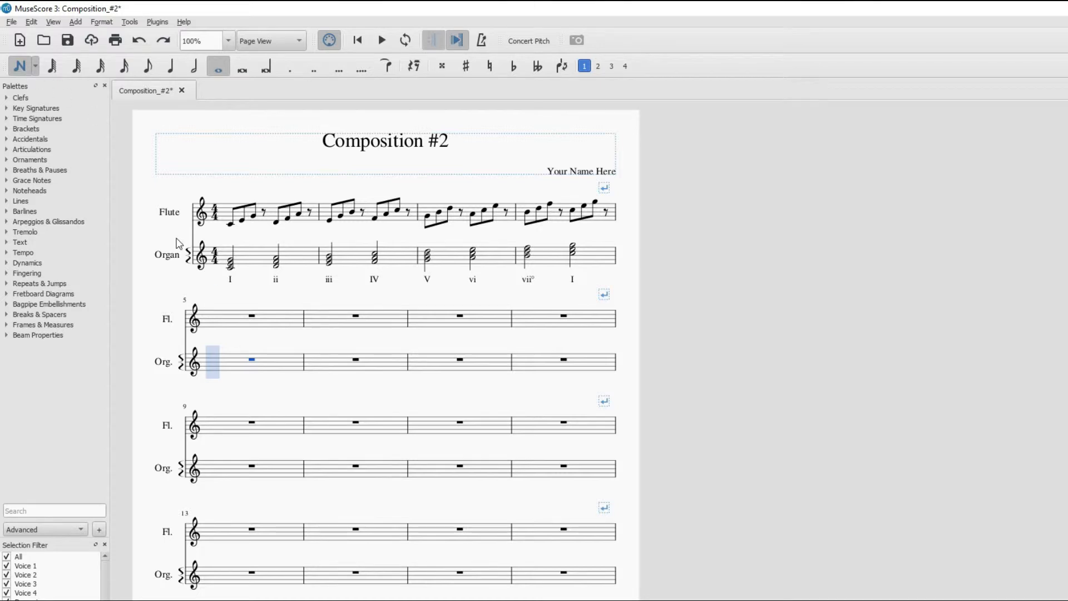
pyautogui.click(218, 375)
pyautogui.keyDown('shift'); pyautogui.click(216, 370); pyautogui.keyUp('shift')
pyautogui.keyDown('shift'); pyautogui.click(216, 365); pyautogui.keyUp('shift')
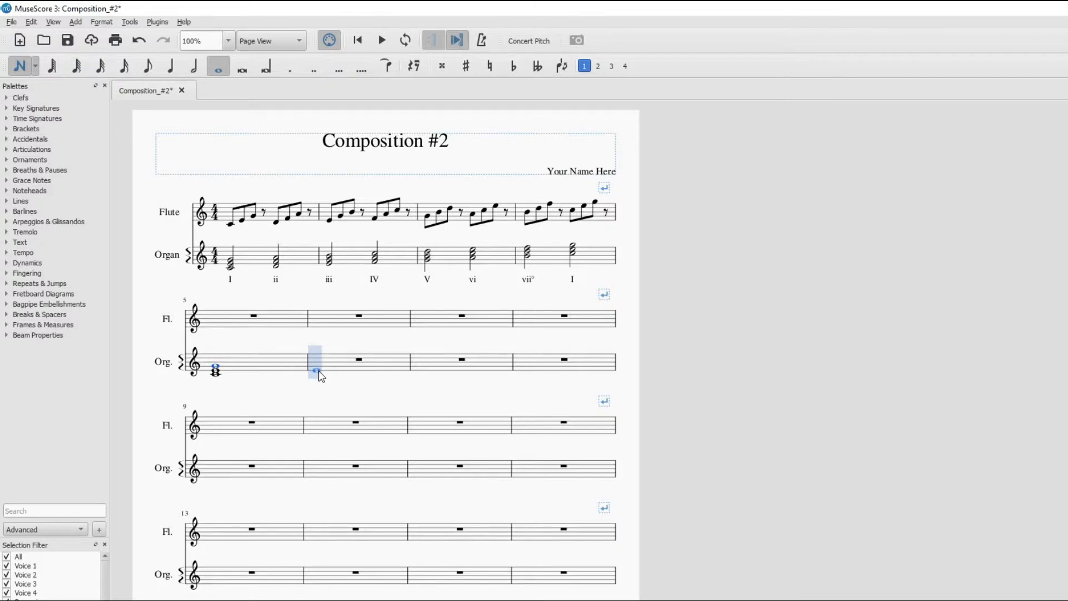
# Enter whole-note chords E-G-B in measure 6 and A-C-E in measure 7 of the organ staff
pyautogui.click(317, 370)
pyautogui.keyDown('shift'); pyautogui.click(318, 363); pyautogui.keyUp('shift')
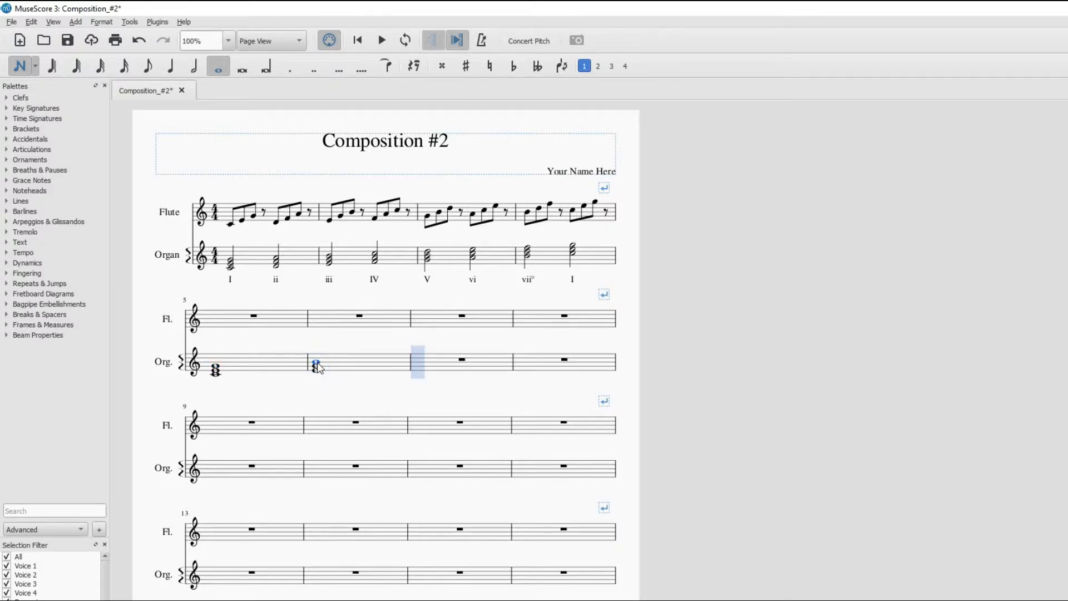
pyautogui.click(419, 361)
pyautogui.keyDown('shift'); pyautogui.click(420, 359); pyautogui.keyUp('shift')
# Enter a whole-note F-A-C chord in measure 8 of the organ staff and leave note input
pyautogui.click(528, 363)
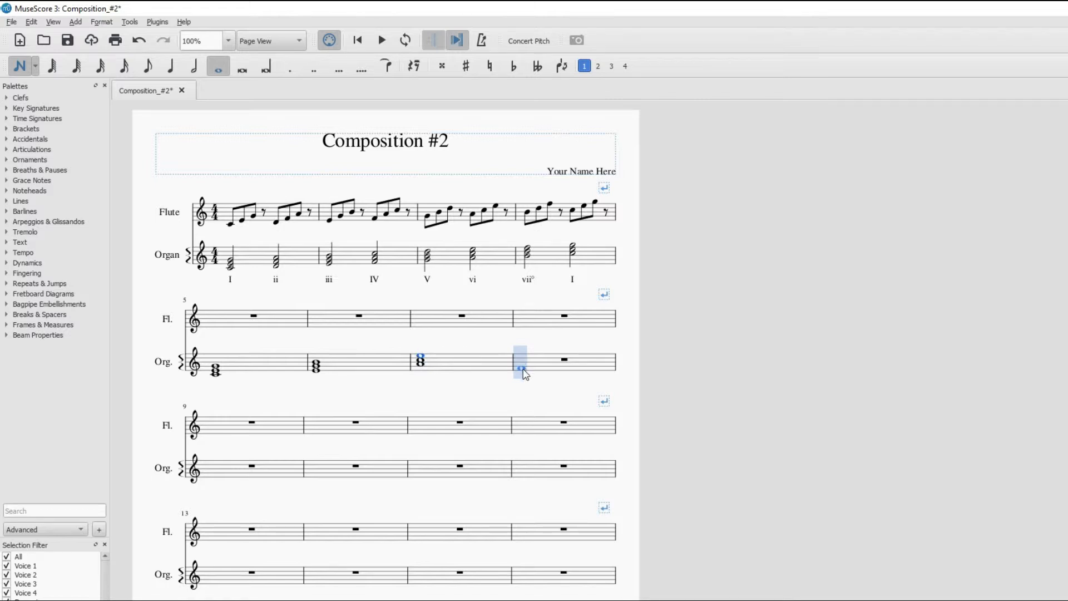
pyautogui.click(523, 368)
pyautogui.click(521, 364)
pyautogui.click(522, 360)
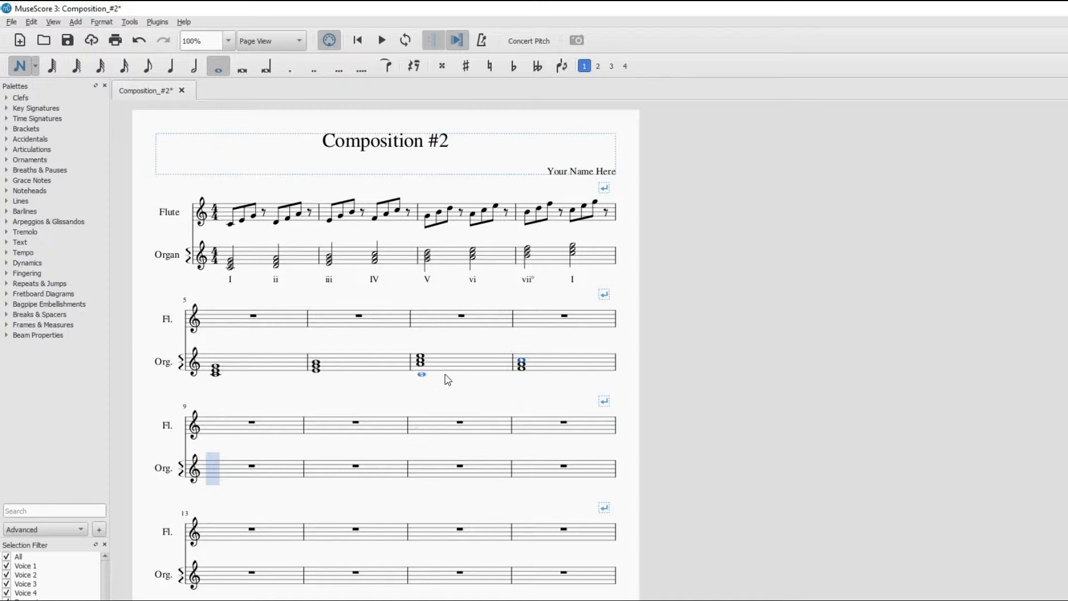
pyautogui.press('Escape')
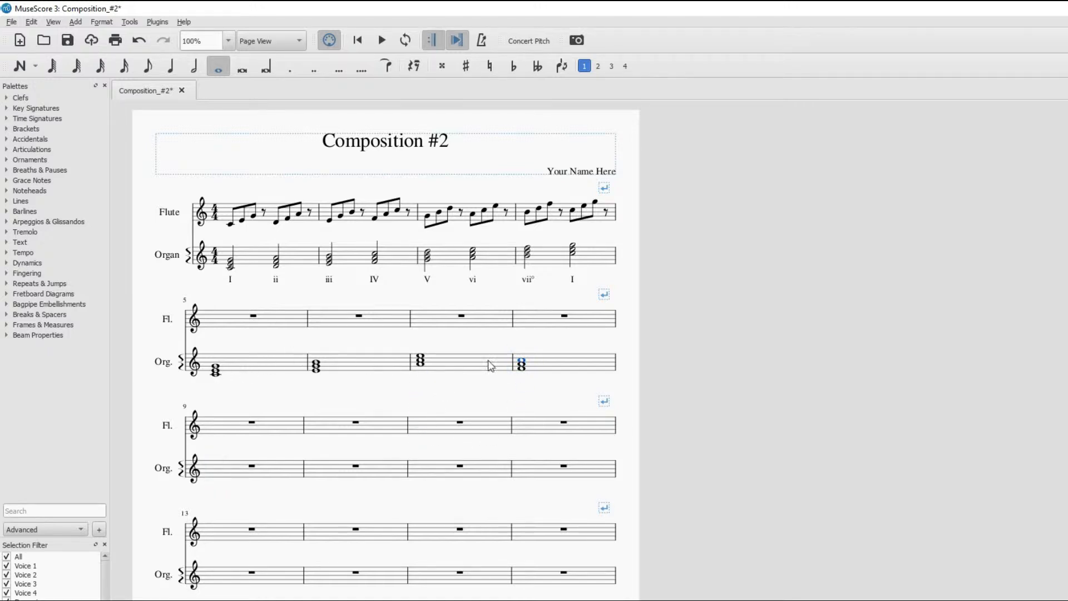
# Copy the organ chords of measures 5 to 8 and paste them into the organ staff from measure 9
pyautogui.keyDown('shift'); pyautogui.click(528, 363); pyautogui.keyUp('shift')
pyautogui.keyDown('shift'); pyautogui.click(257, 365); pyautogui.keyUp('shift')
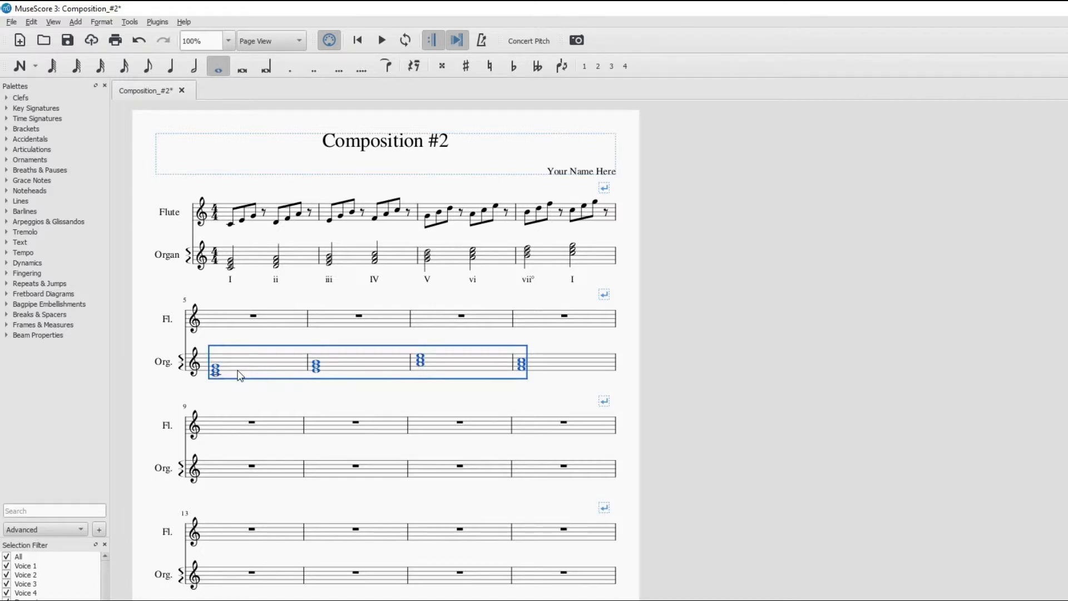
pyautogui.click(567, 366)
pyautogui.click(537, 362)
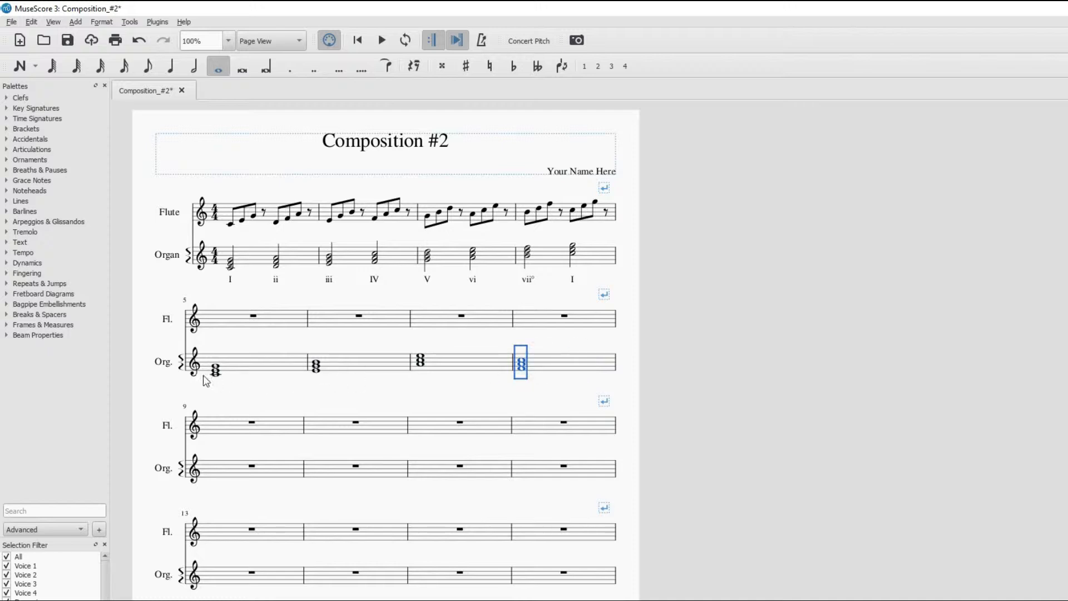
pyautogui.keyDown('shift'); pyautogui.click(232, 365); pyautogui.keyUp('shift')
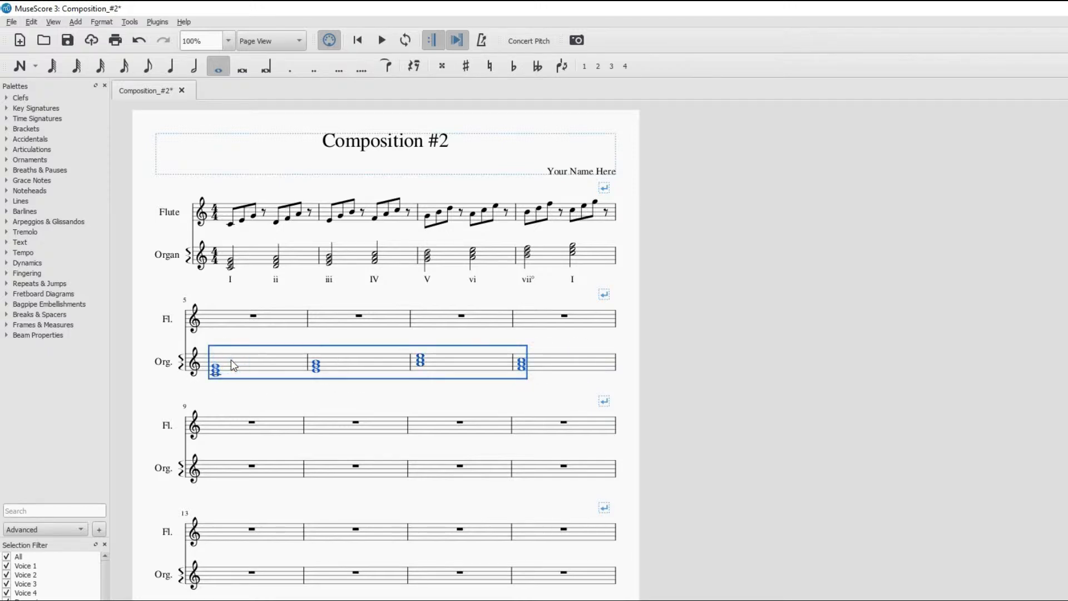
pyautogui.rightClick(231, 360)
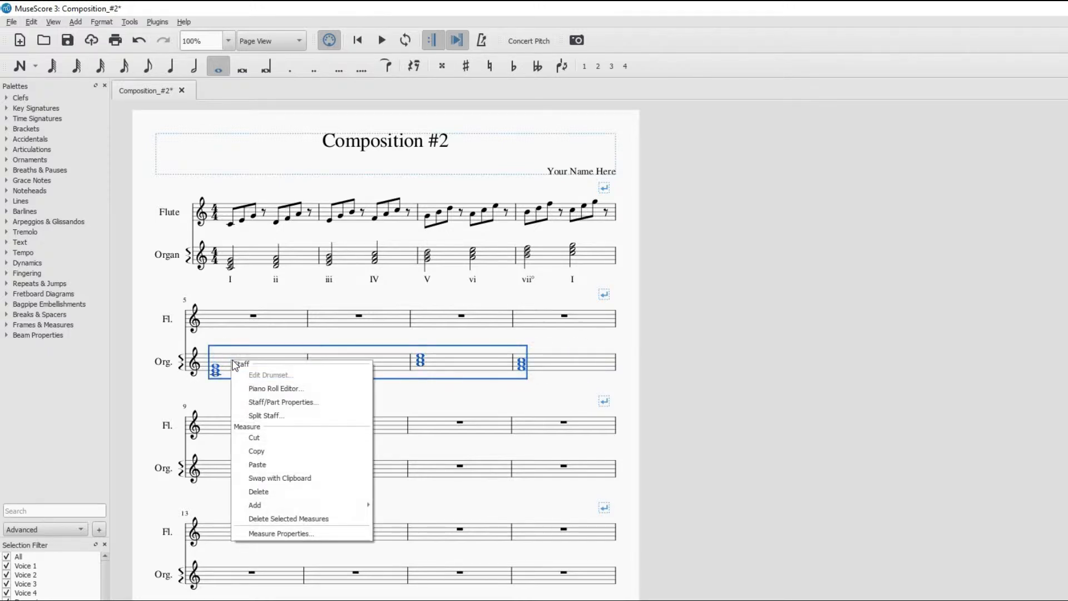
pyautogui.click(257, 452)
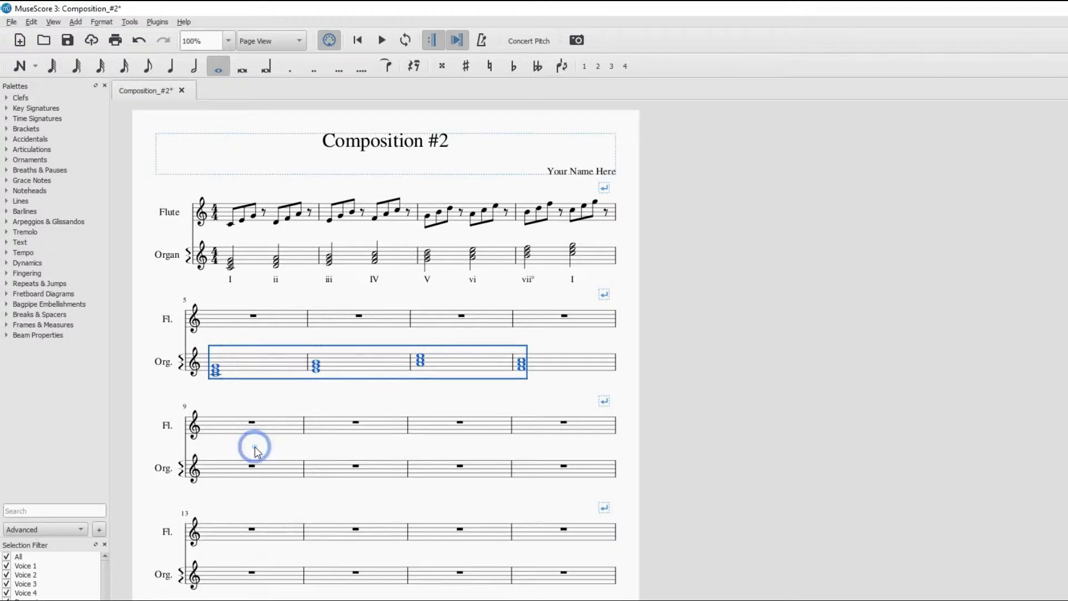
pyautogui.click(226, 466)
pyautogui.rightClick(226, 465)
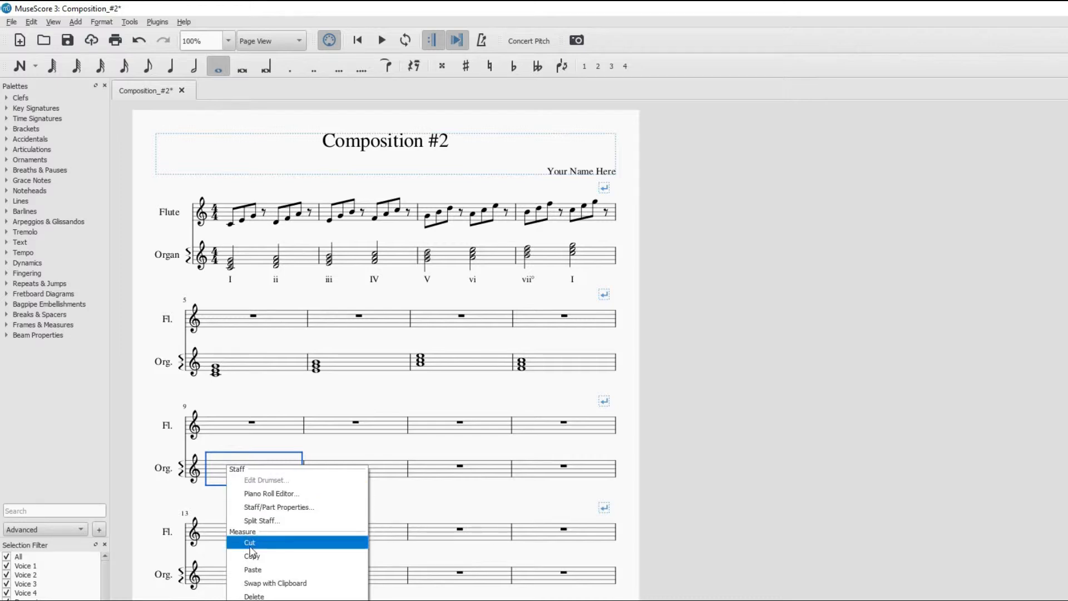
pyautogui.click(261, 574)
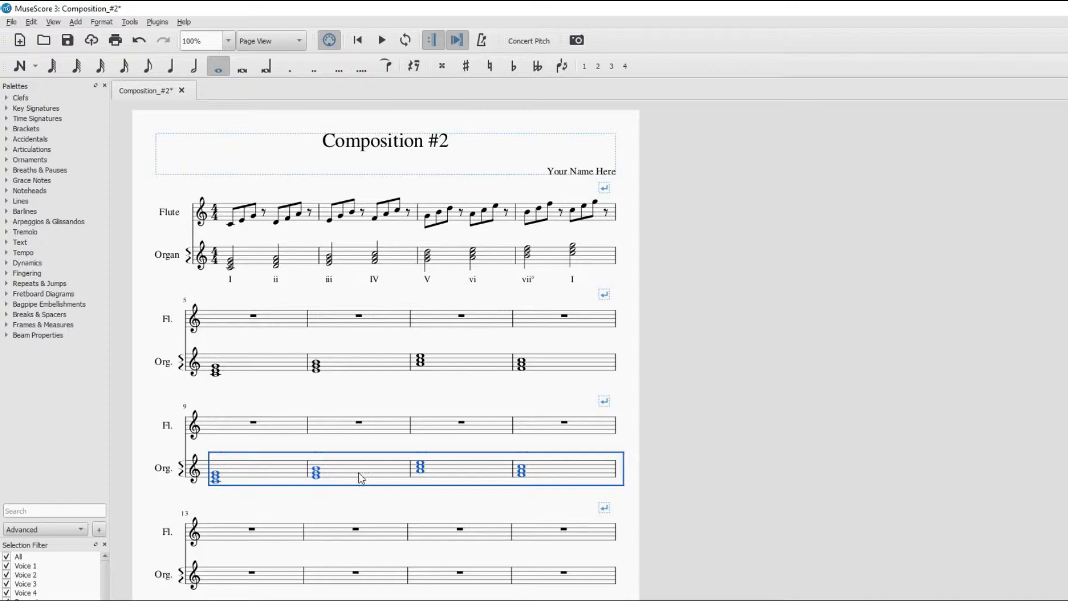
pyautogui.click(239, 345)
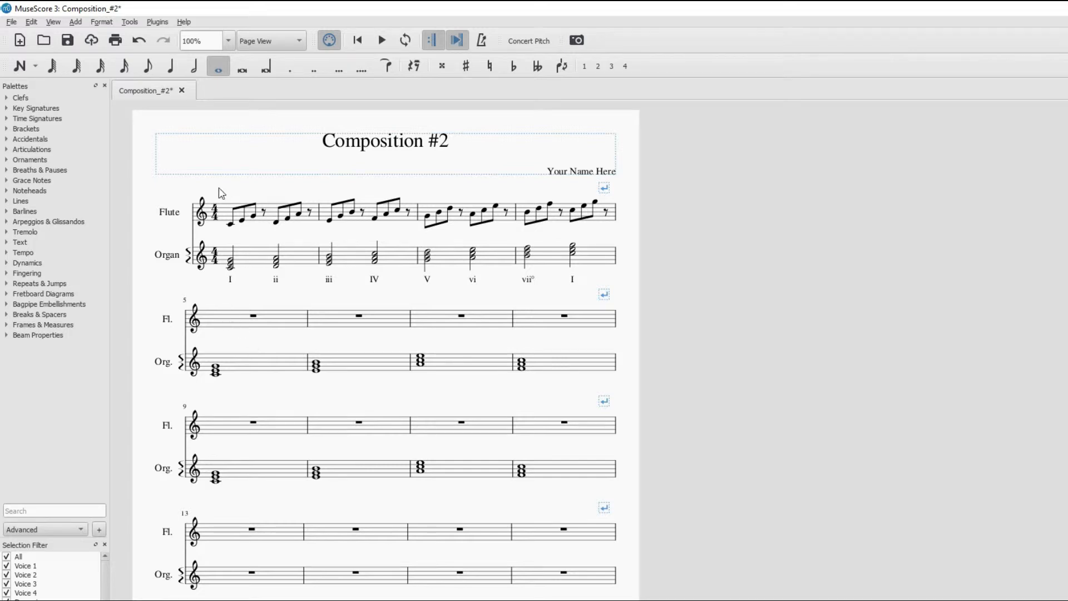
# Enter a quarter-note G on beat 1 and a quarter-note C on beat 3 of measure 5 in the flute staff
pyautogui.click(226, 325)
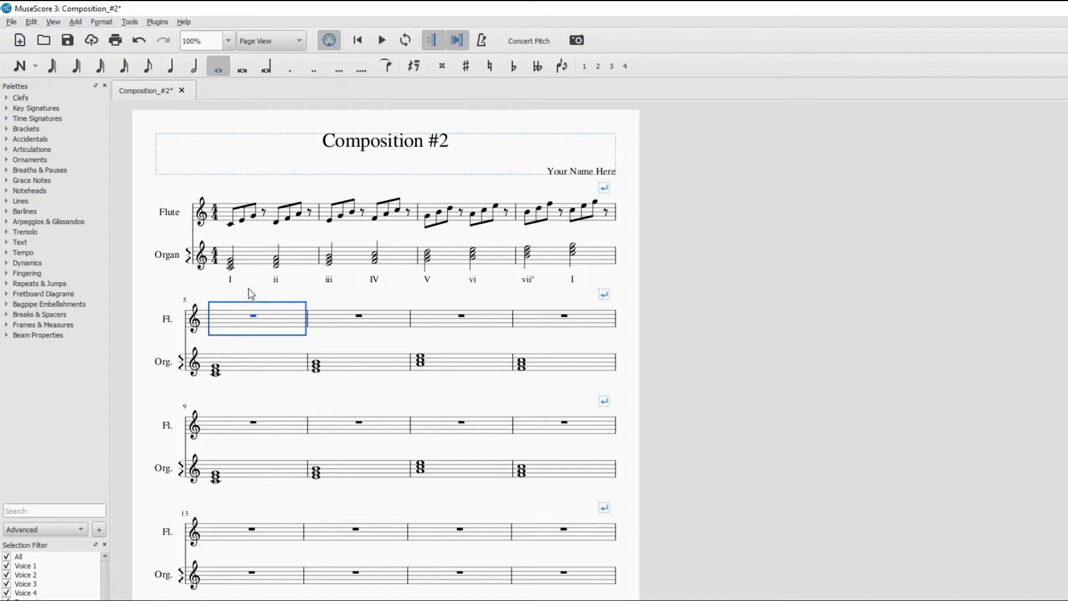
pyautogui.press('n')
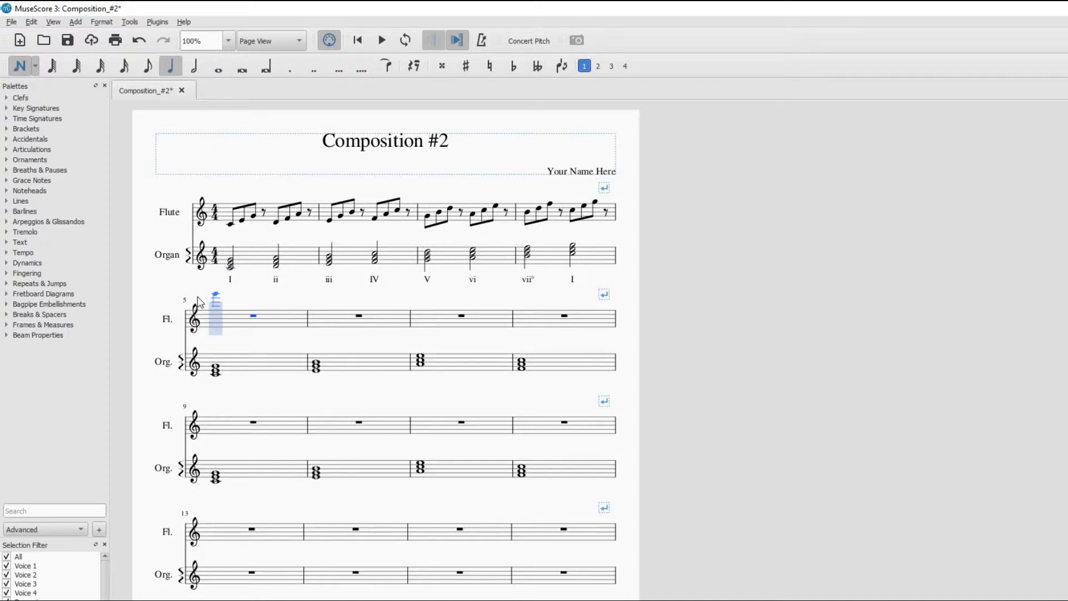
pyautogui.click(205, 324)
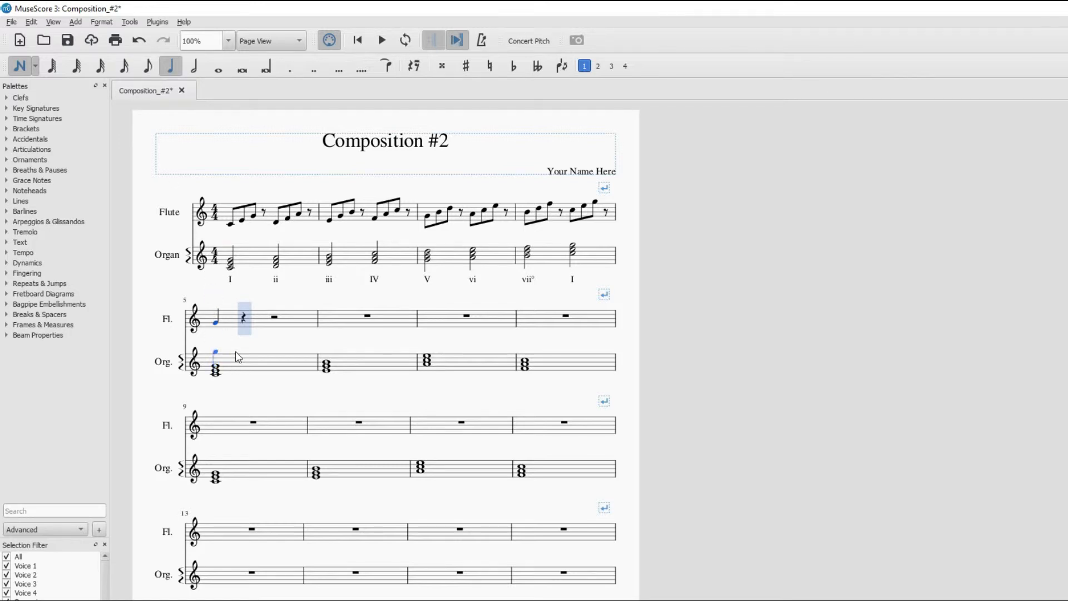
pyautogui.press('Escape')
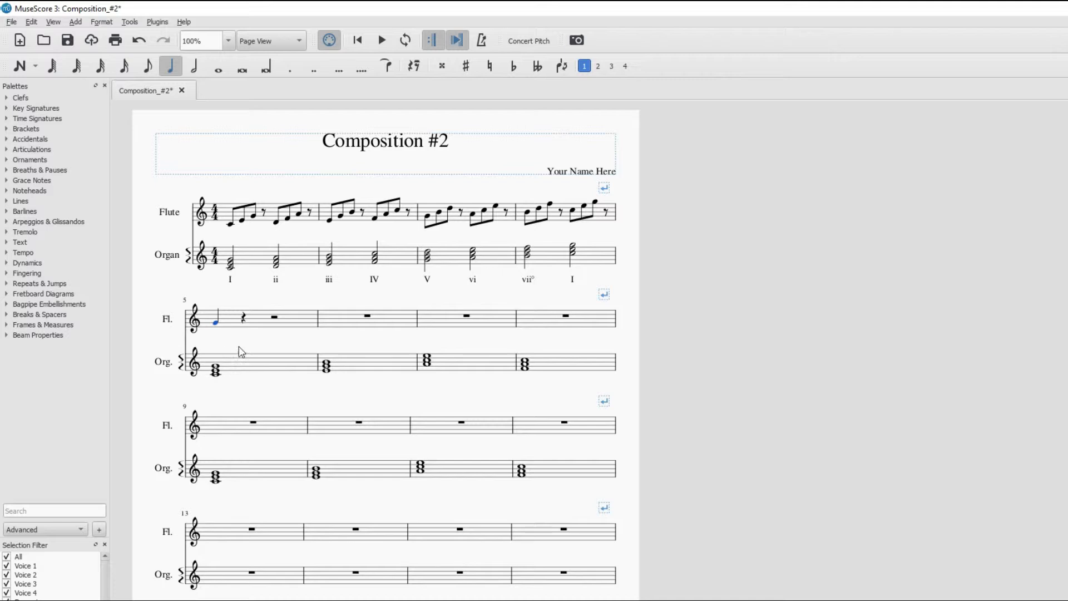
pyautogui.click(216, 323)
pyautogui.press('n')
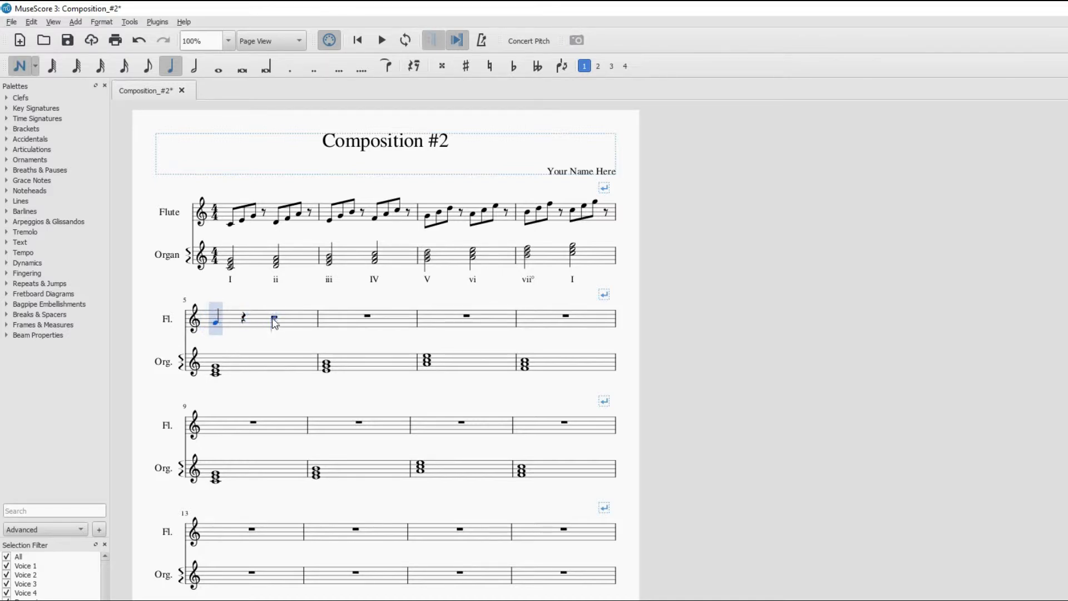
pyautogui.click(275, 320)
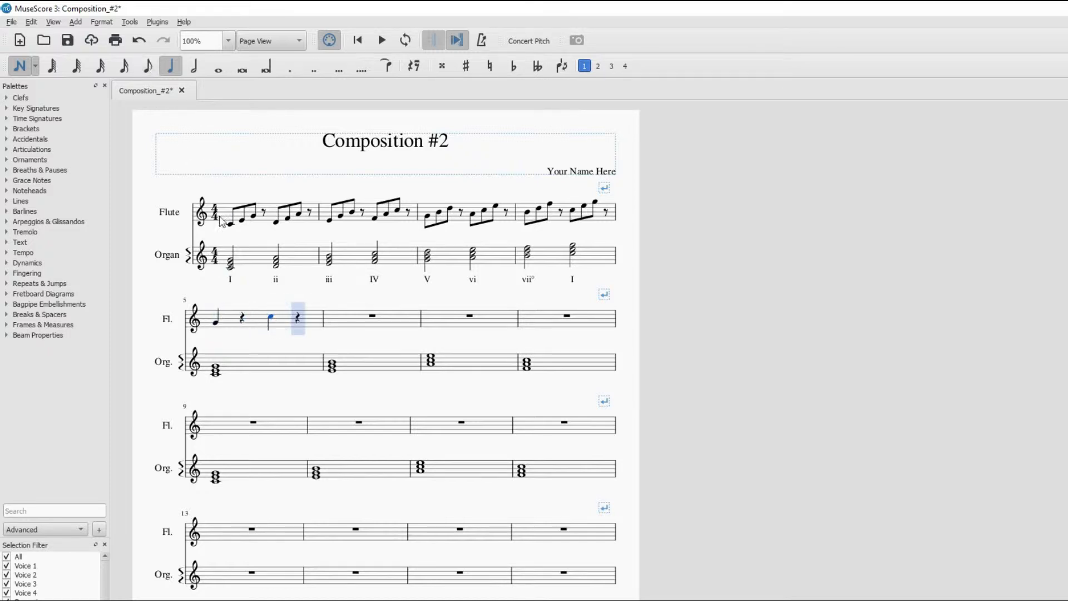
# Fill beat 2 of flute measure 5 with eighth notes A and B and leave note input
pyautogui.click(148, 65)
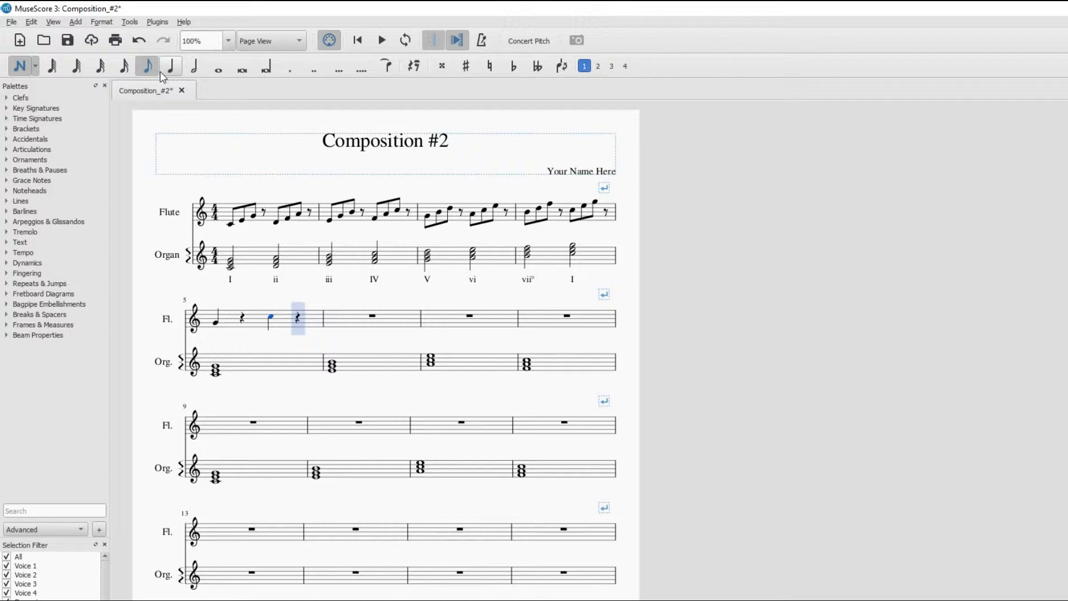
pyautogui.click(243, 324)
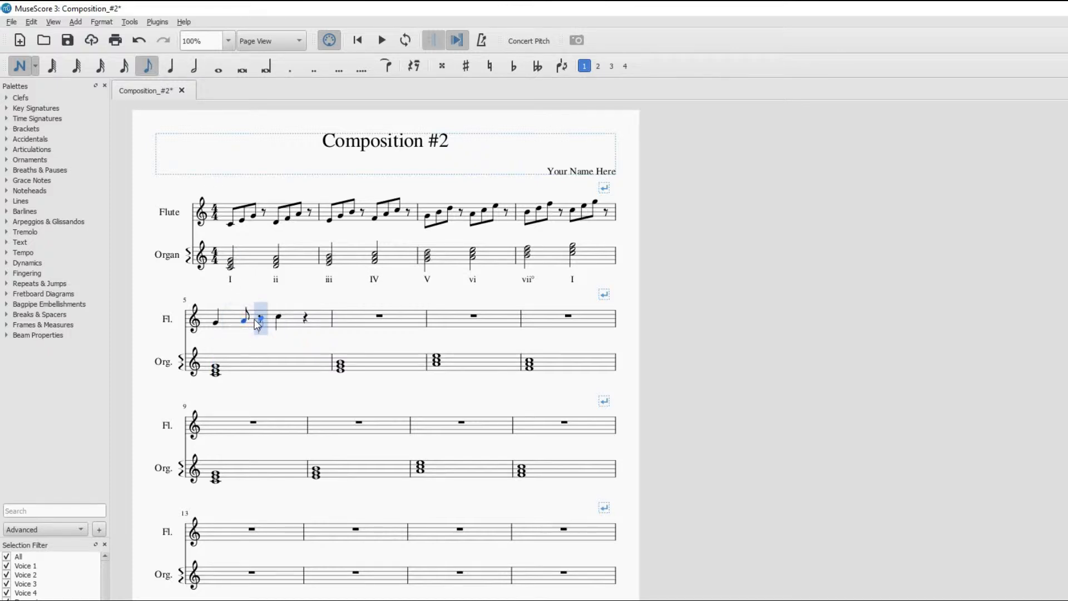
pyautogui.click(260, 317)
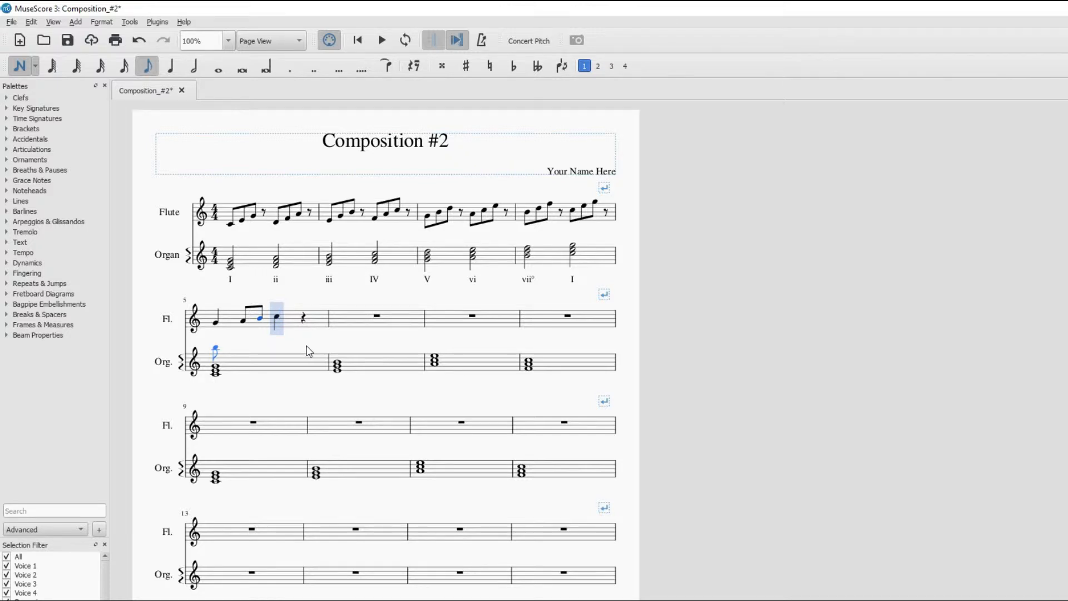
pyautogui.press('Escape')
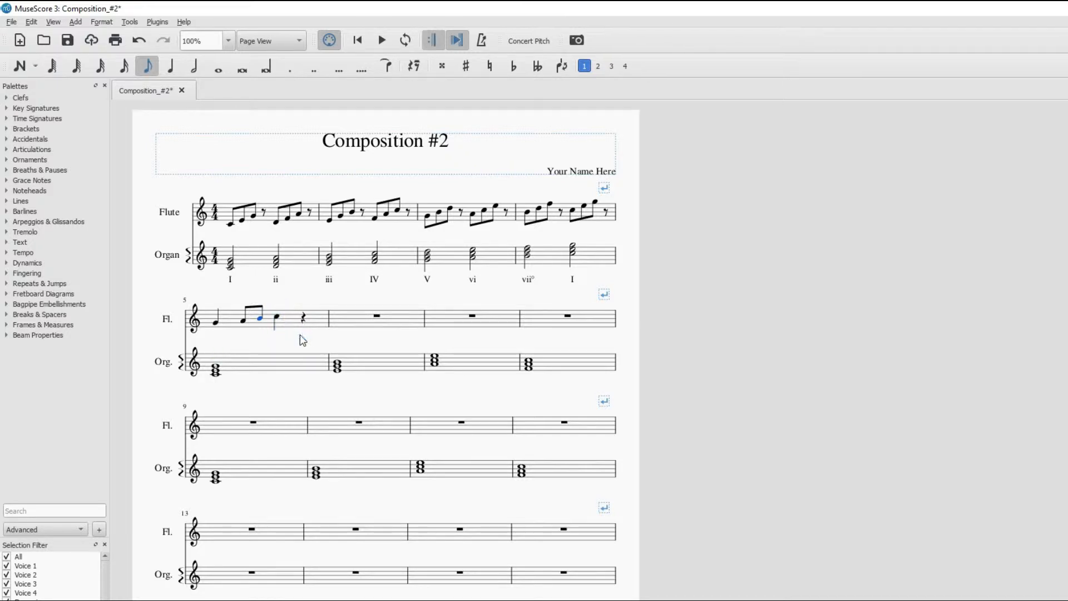
# Enter a quarter-note G on beat 1 of measure 6 in the flute staff and leave note input
pyautogui.click(337, 366)
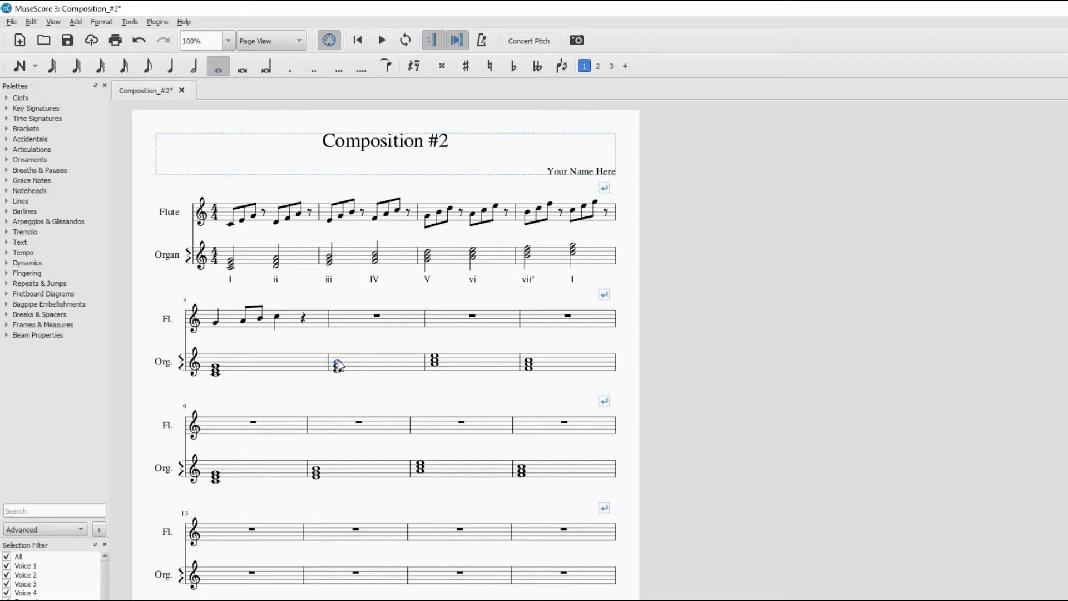
pyautogui.press('n')
pyautogui.press('5')
pyautogui.click(337, 322)
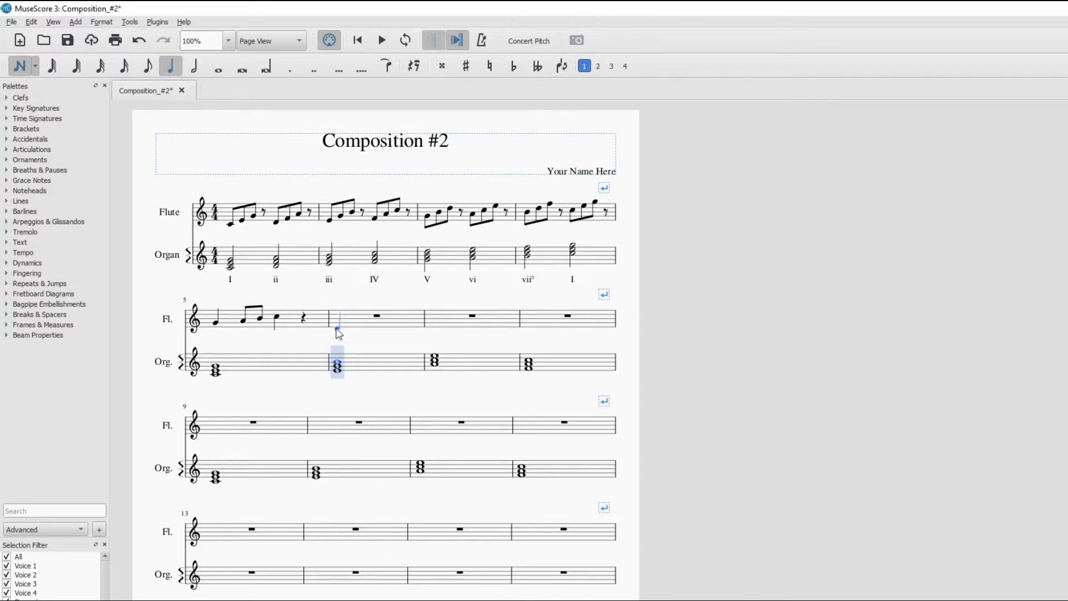
pyautogui.click(335, 324)
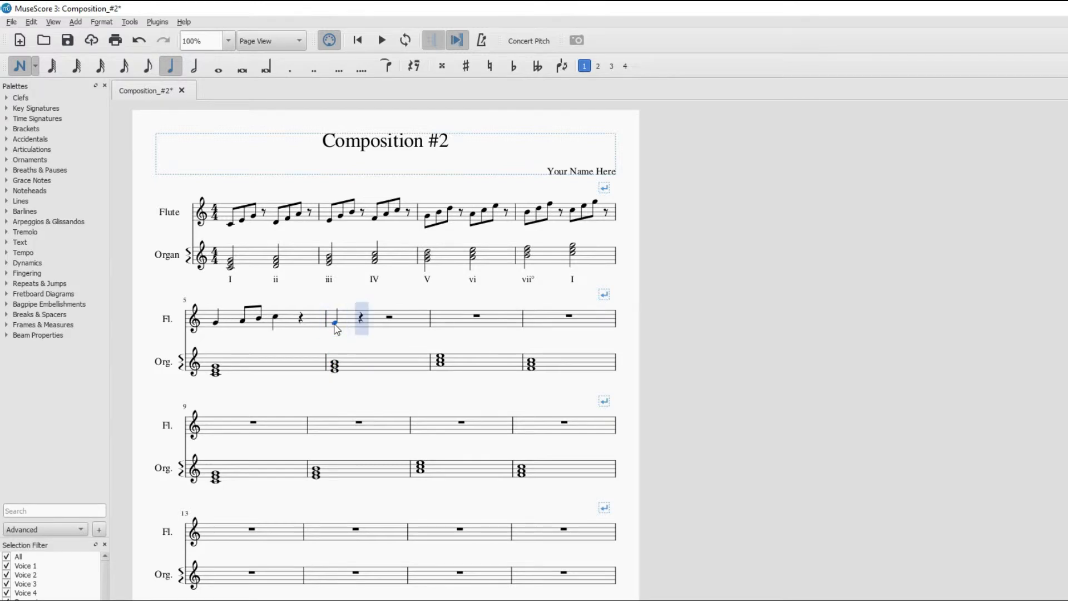
pyautogui.press('Escape')
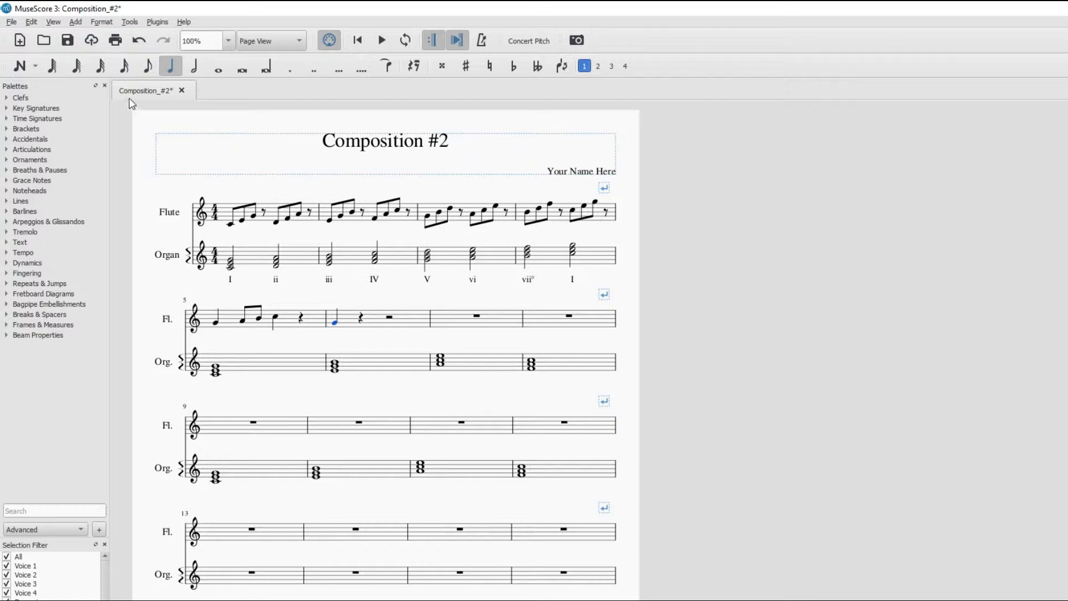
# Fill beat 4 of flute measure 5 with eighth notes B and A
pyautogui.click(148, 66)
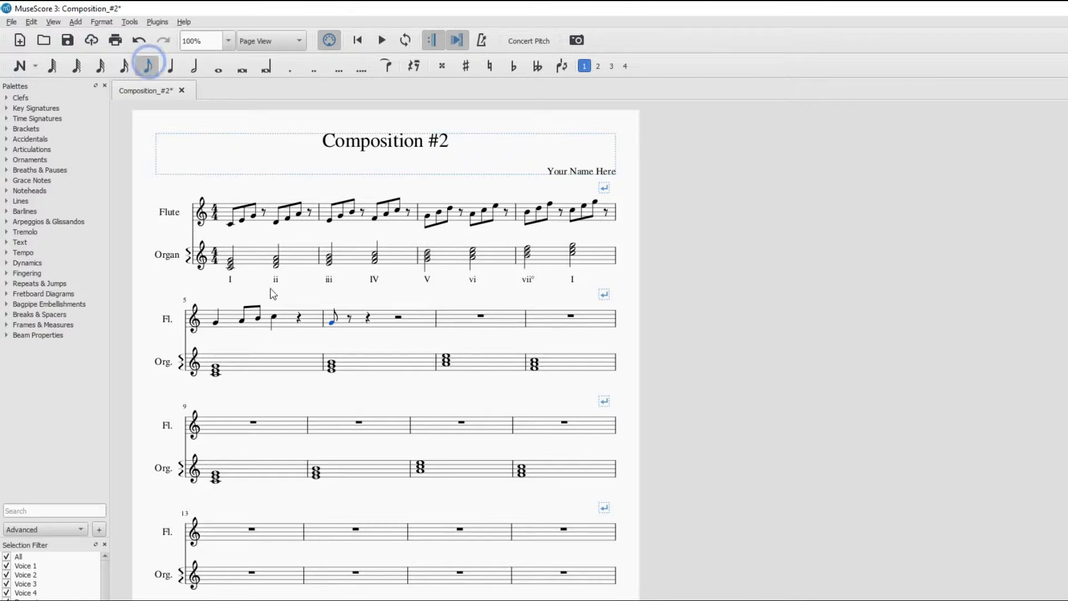
pyautogui.press('n')
pyautogui.click(296, 318)
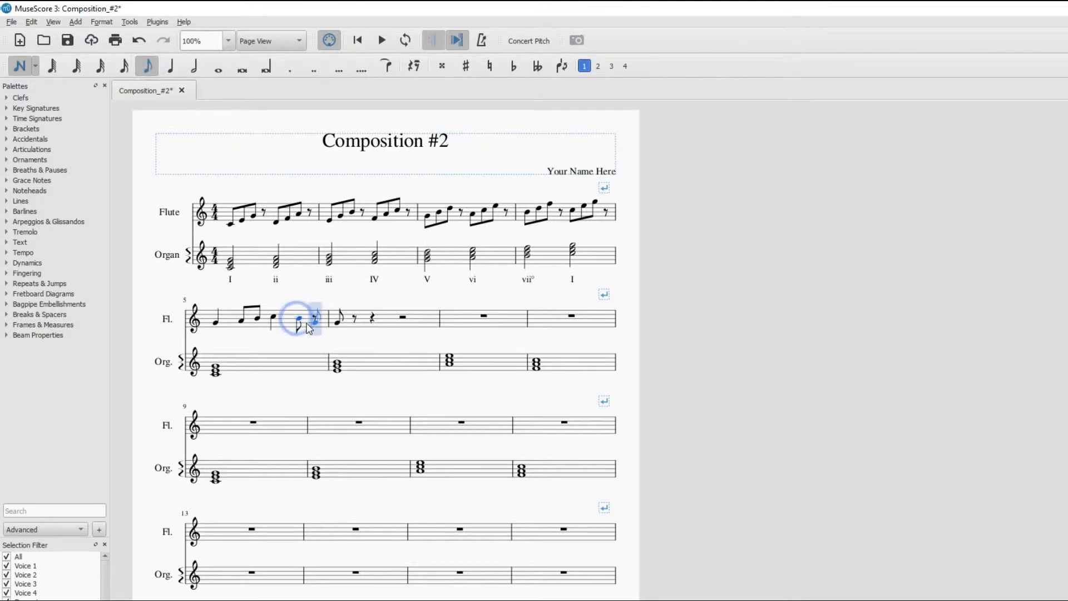
pyautogui.click(312, 320)
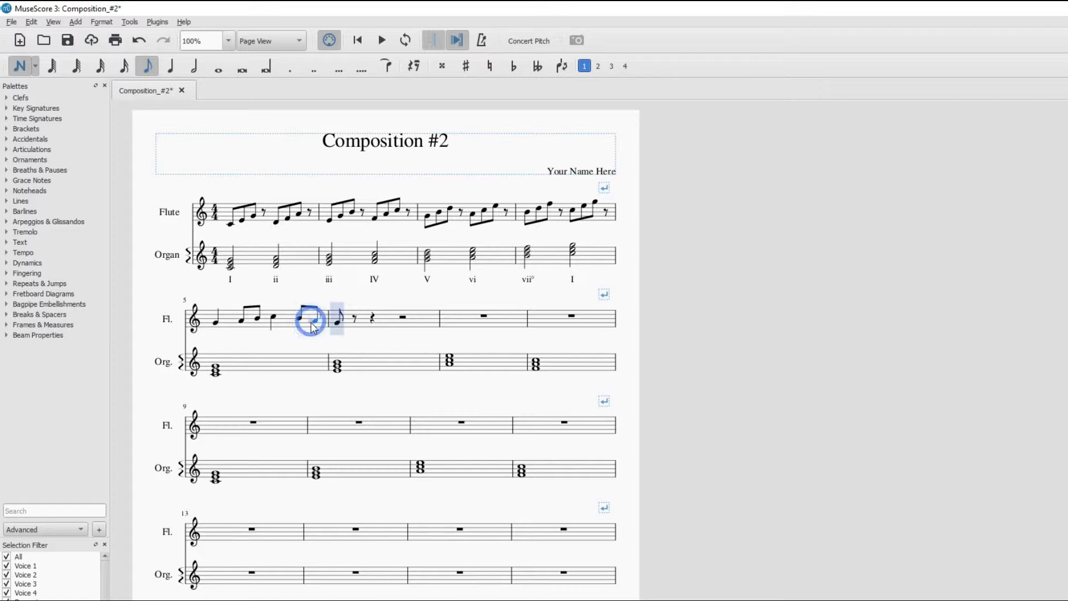
# Re-enter the opening G of flute measure 6 as a quarter note and add a quarter-note E on beat 3
pyautogui.click(172, 66)
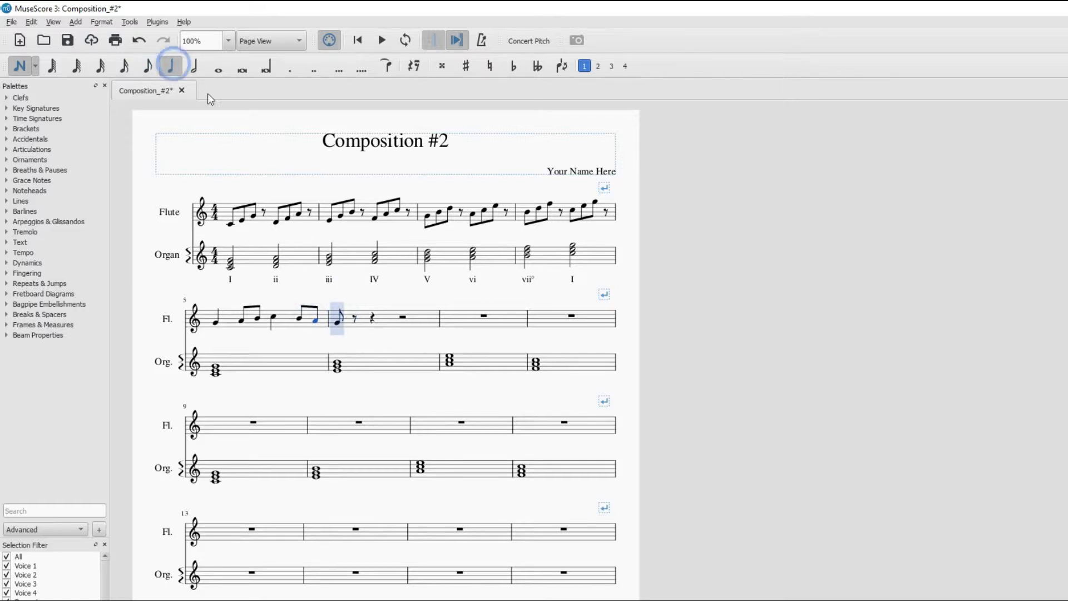
pyautogui.click(337, 323)
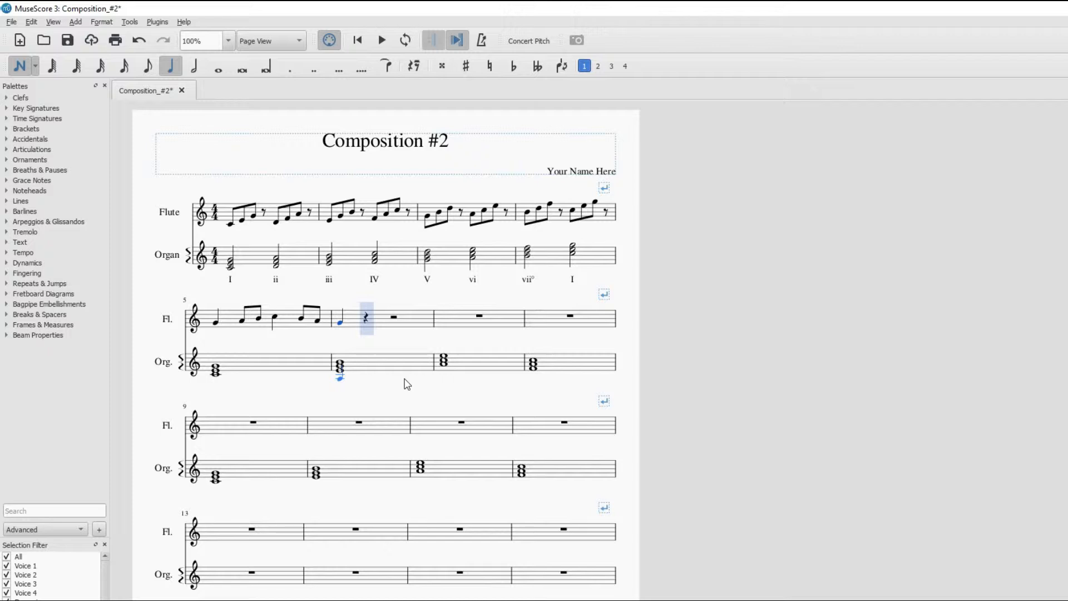
pyautogui.press('Escape')
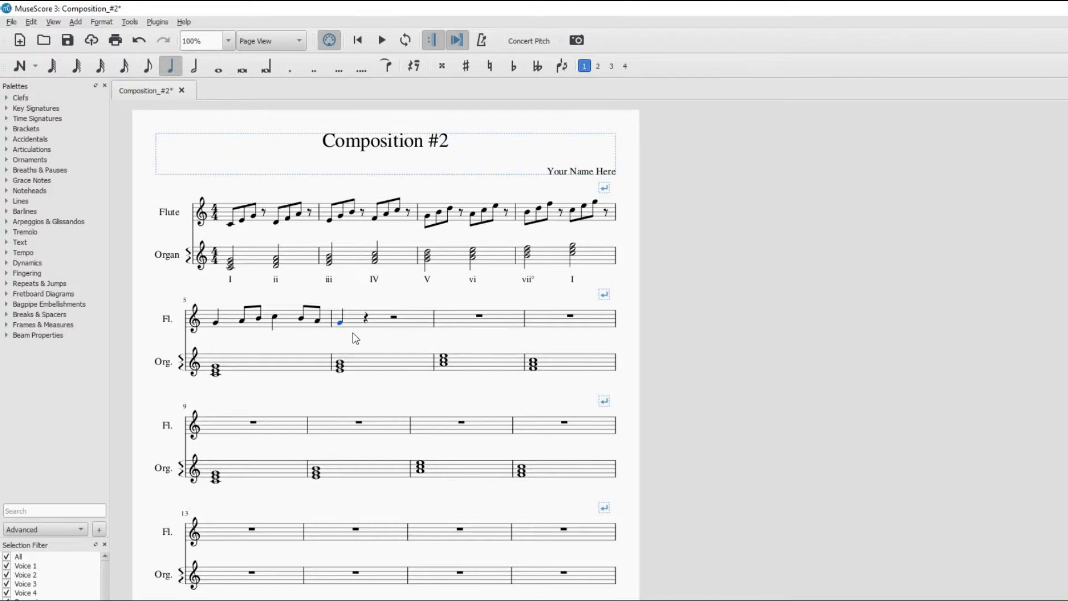
pyautogui.press('n')
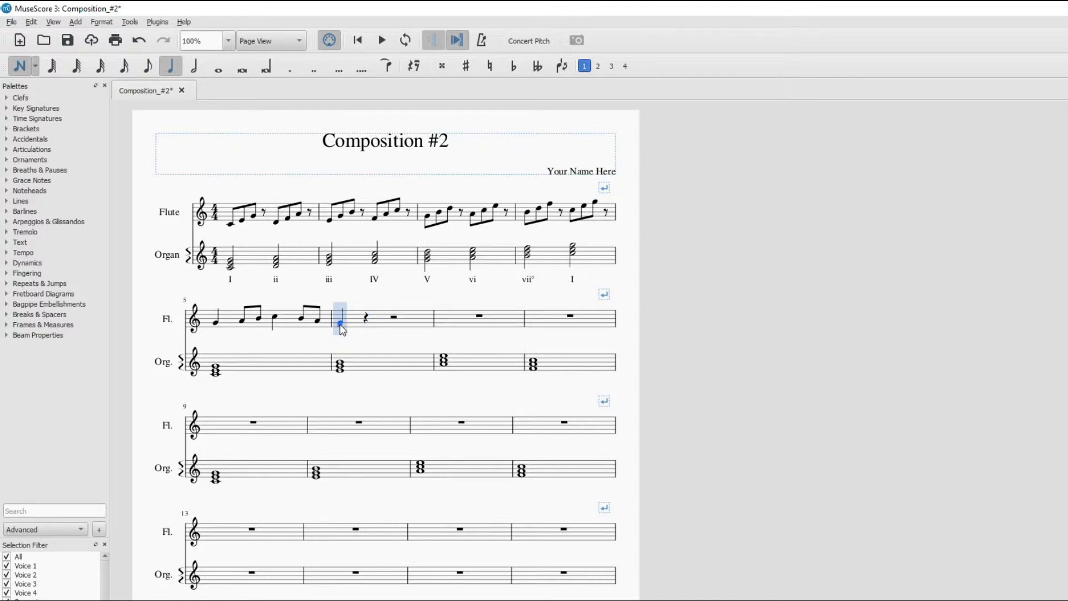
pyautogui.click(390, 329)
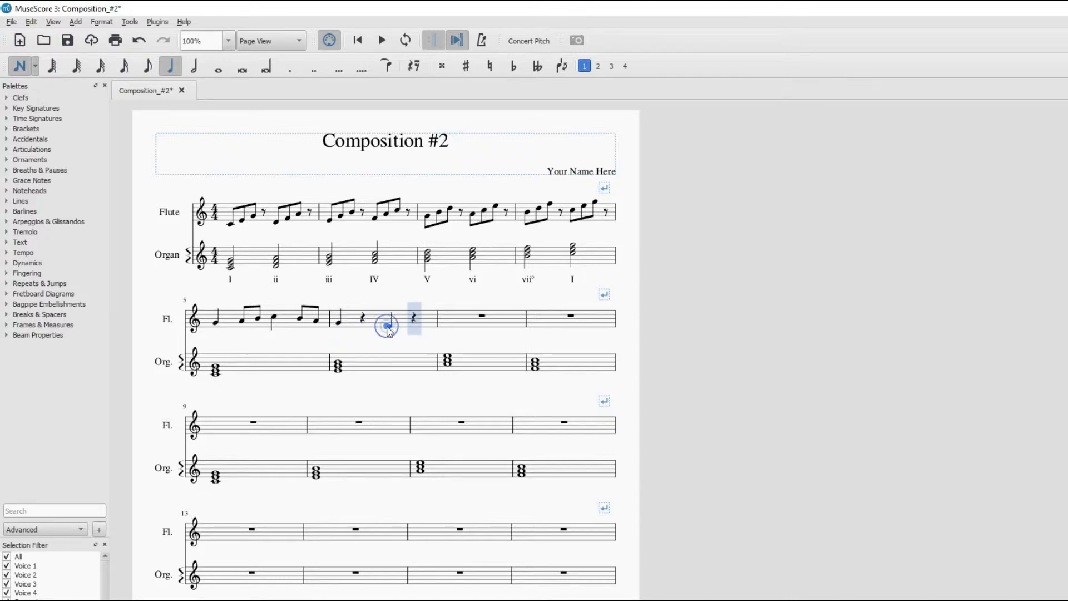
pyautogui.press('Escape')
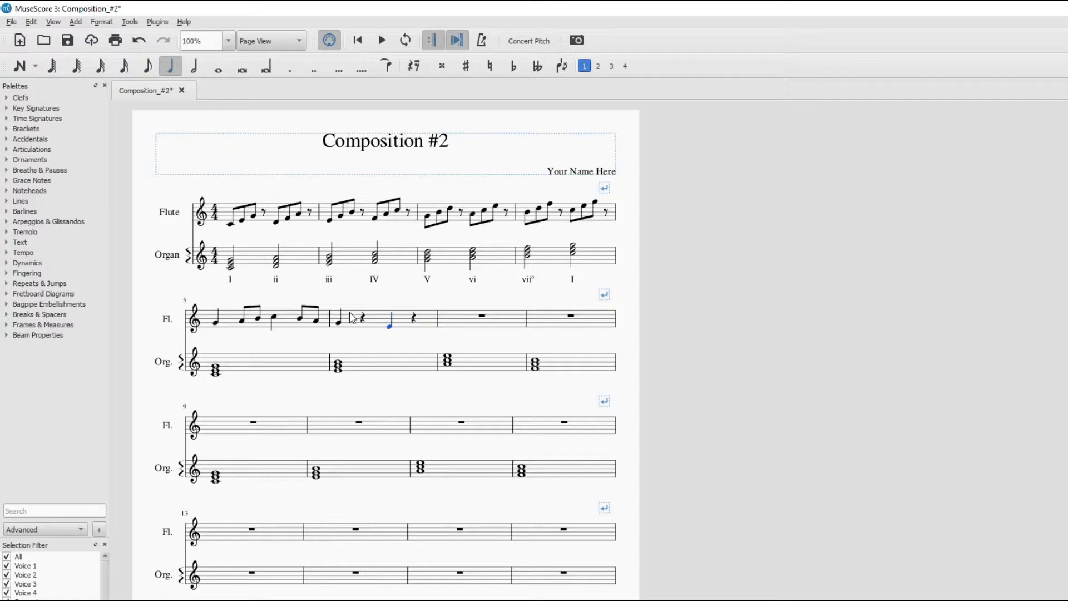
# Replace the beat 2 rest in flute measure 6 with eighth notes F and D and leave note input
pyautogui.click(361, 318)
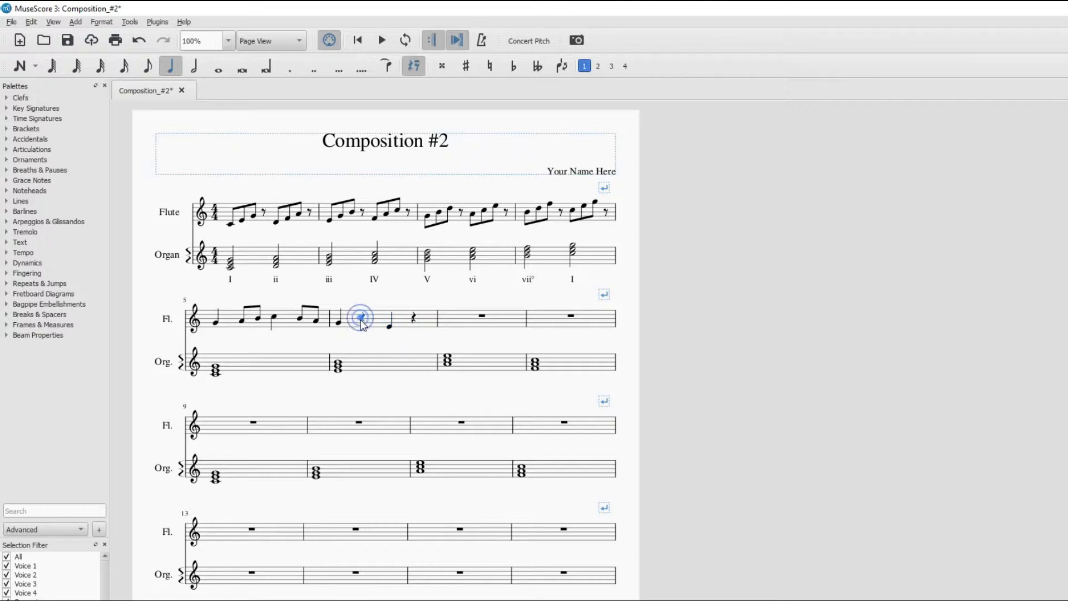
pyautogui.click(148, 66)
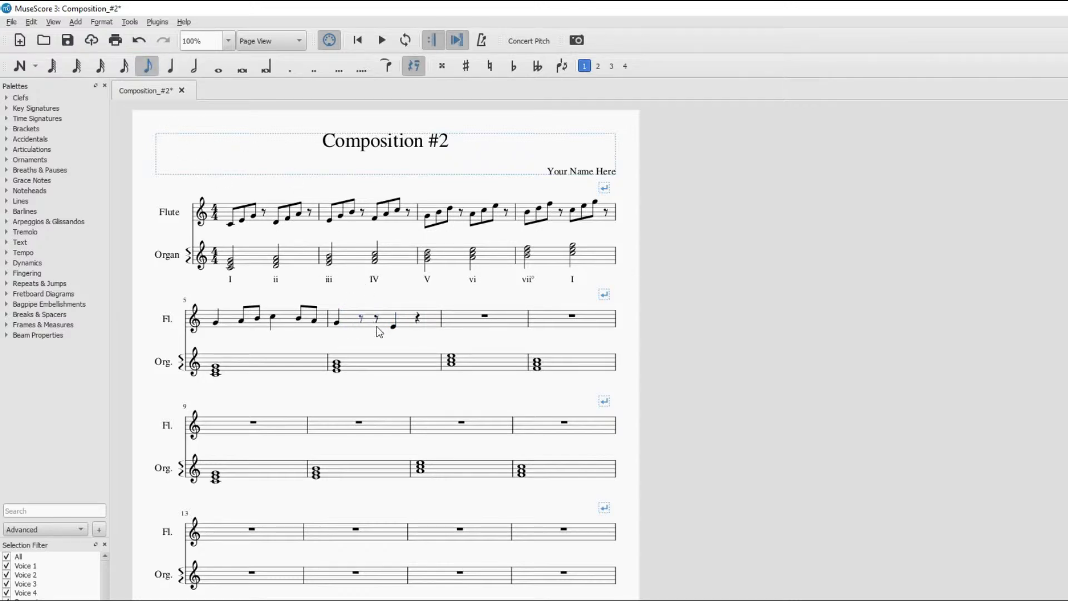
pyautogui.press('n')
pyautogui.click(355, 326)
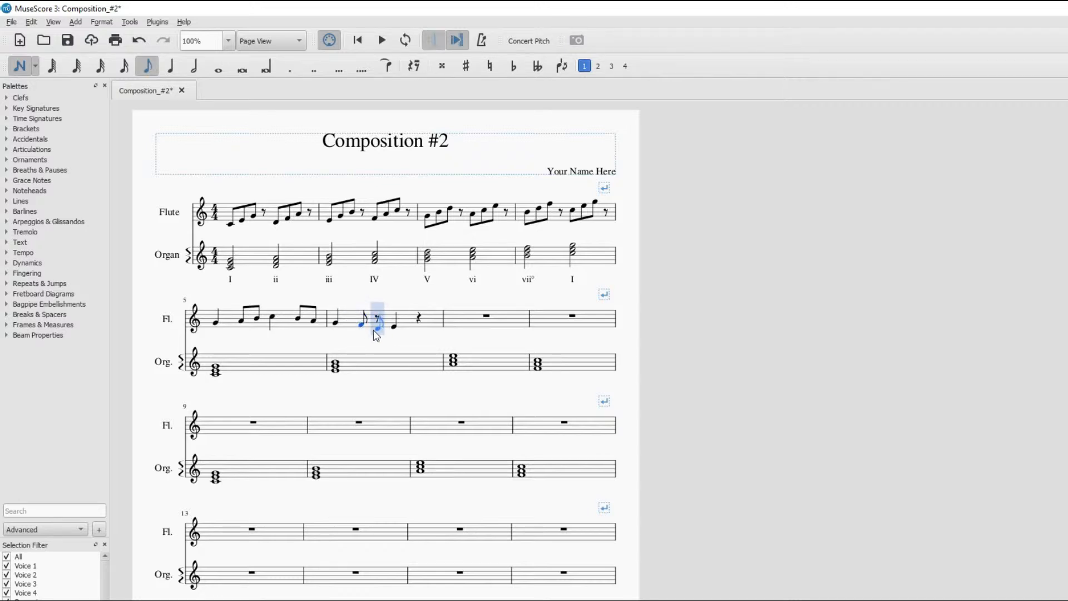
pyautogui.click(372, 330)
pyautogui.press('Escape')
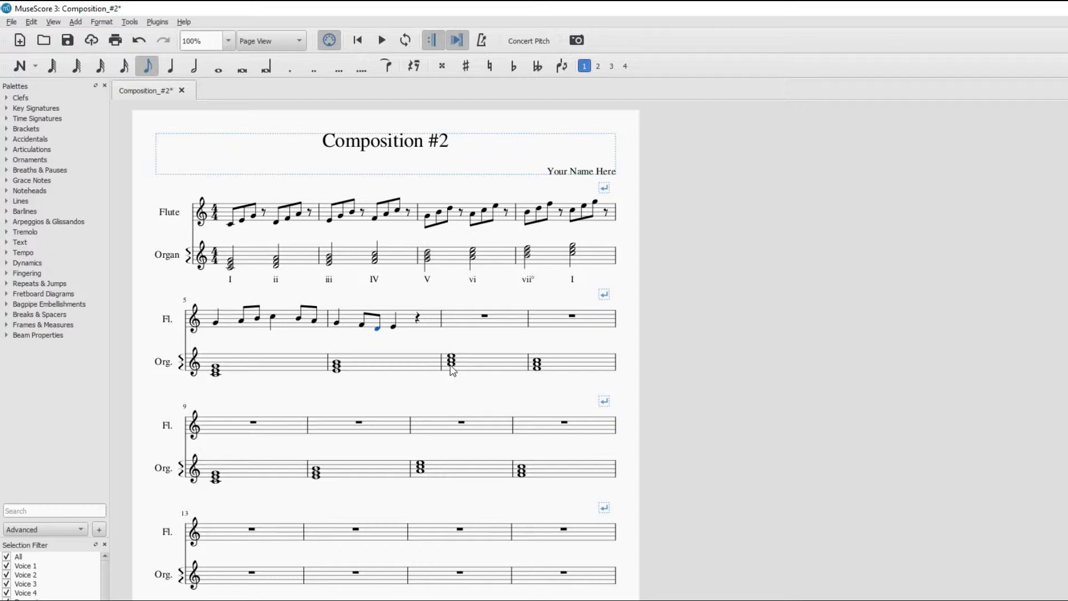
# Enter a half-note A at the start of measure 7 in the flute staff and leave note input
pyautogui.click(455, 311)
pyautogui.click(192, 67)
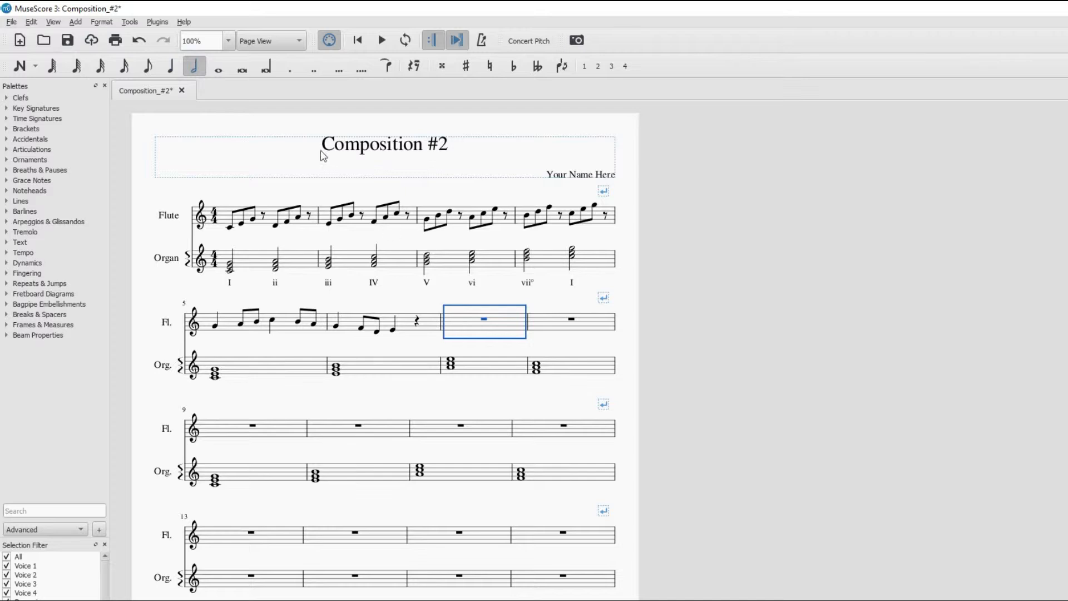
pyautogui.press('n')
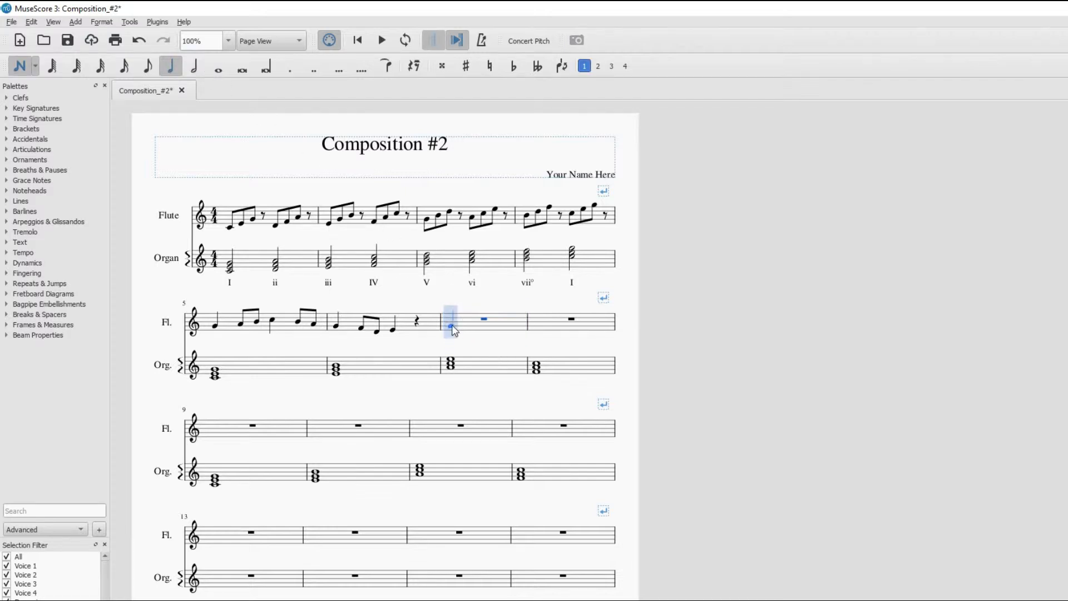
pyautogui.click(194, 67)
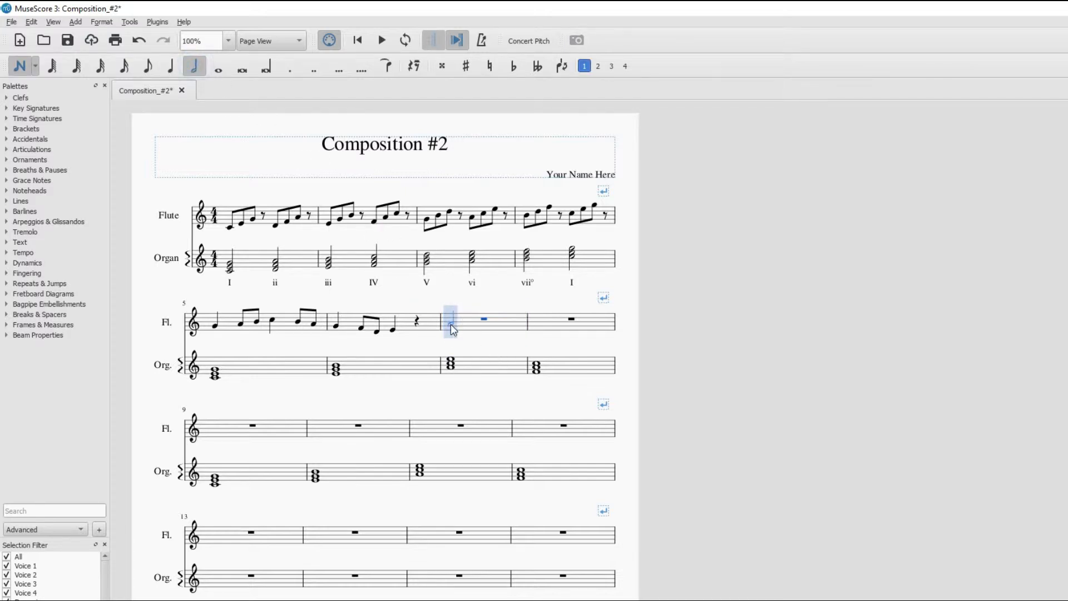
pyautogui.press('b')
pyautogui.press('Escape')
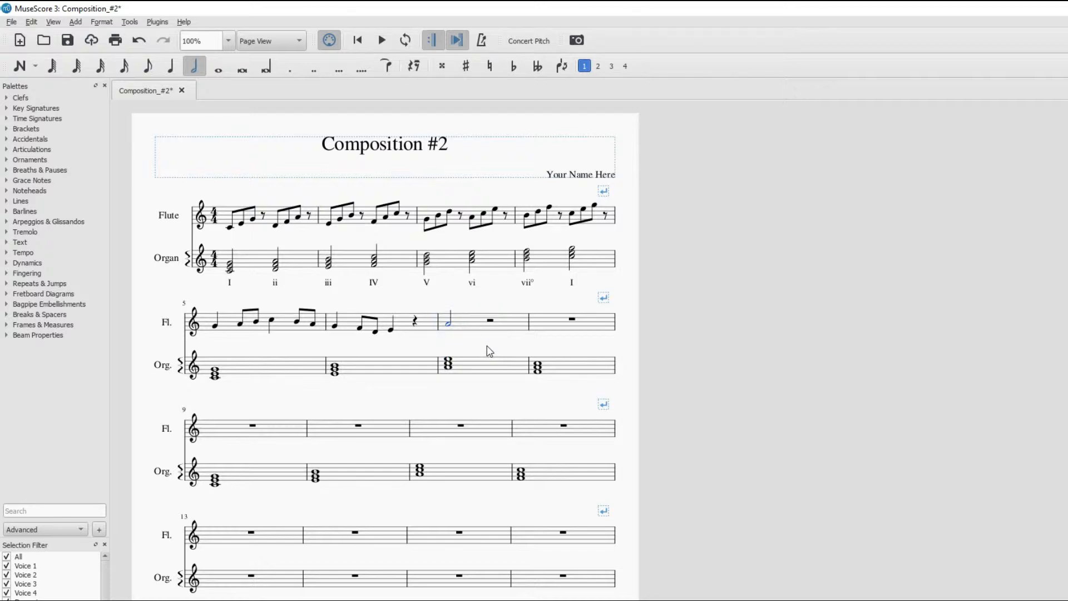
# Replace the beat 4 rest in flute measure 6 with eighth notes F and G and leave note input
pyautogui.click(414, 320)
pyautogui.press('n')
pyautogui.click(148, 66)
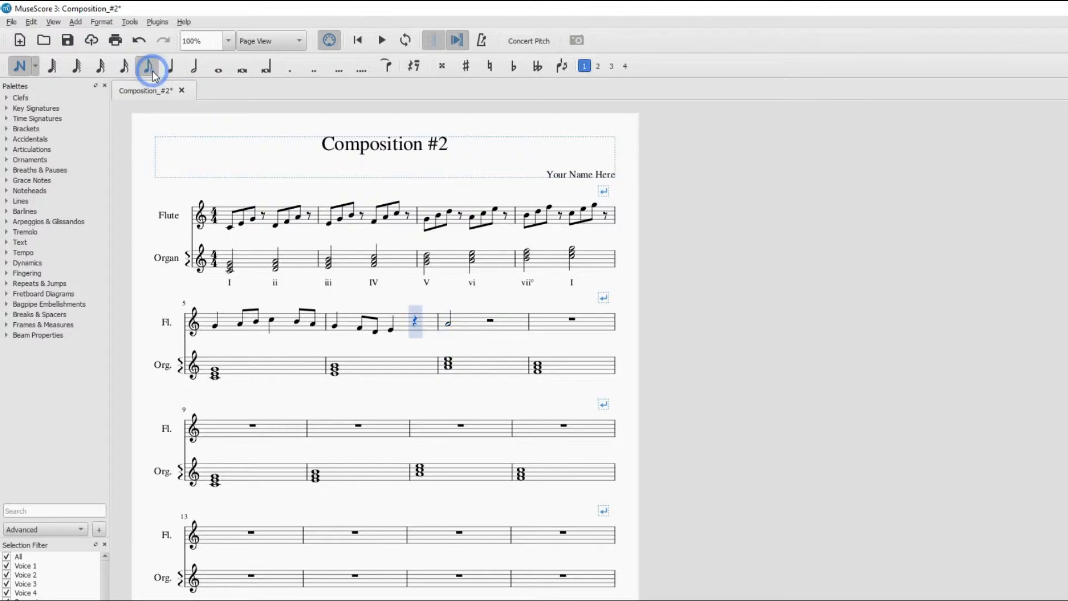
pyautogui.click(414, 327)
pyautogui.click(429, 326)
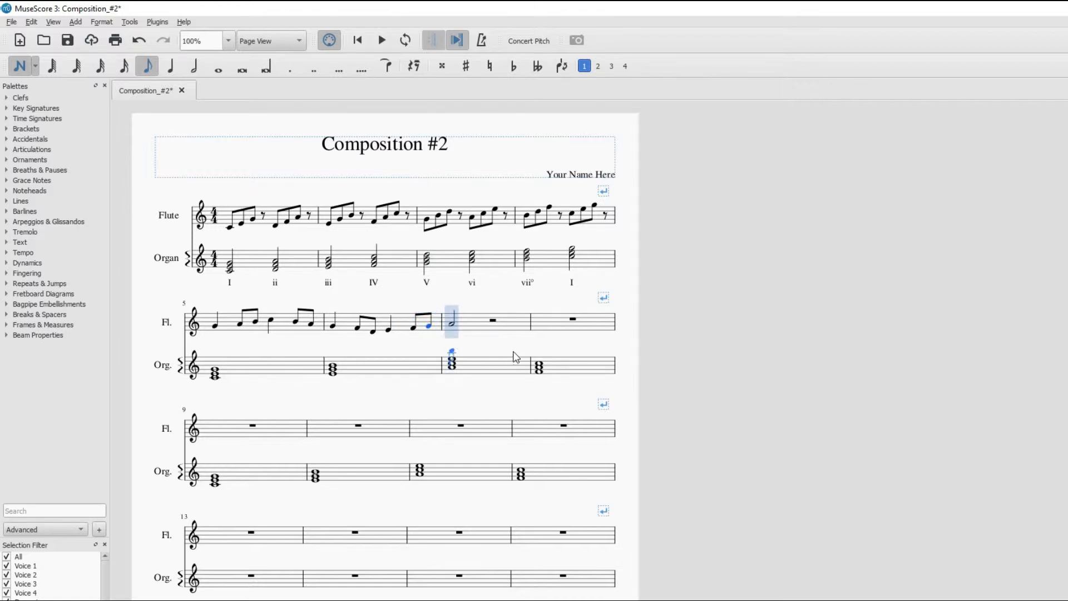
pyautogui.press('Escape')
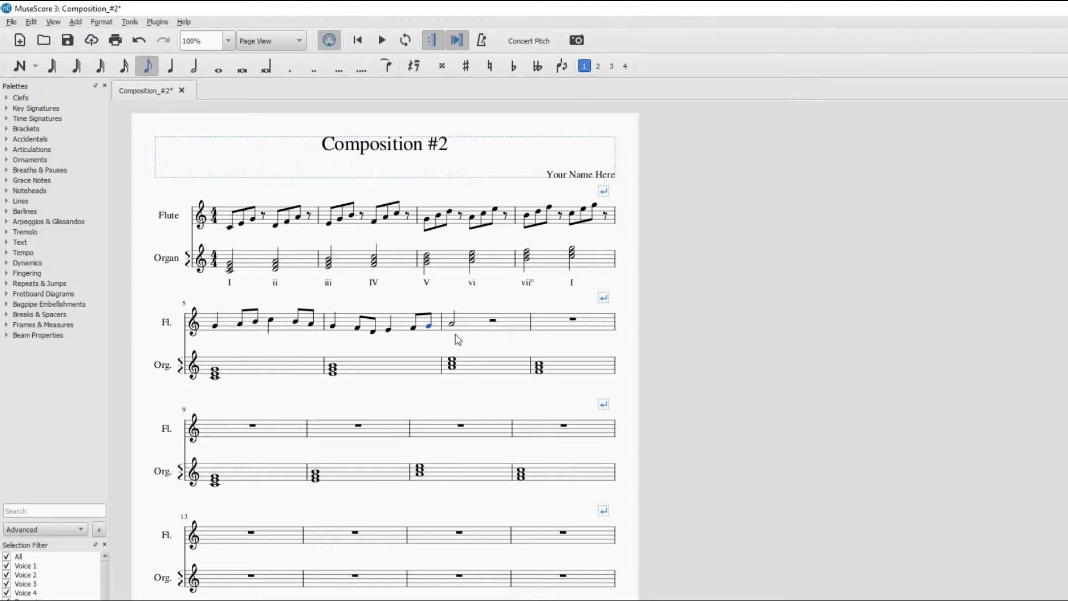
# Enter a quarter-note B on beat 3 of flute measure 7 and leave note input
pyautogui.click(494, 322)
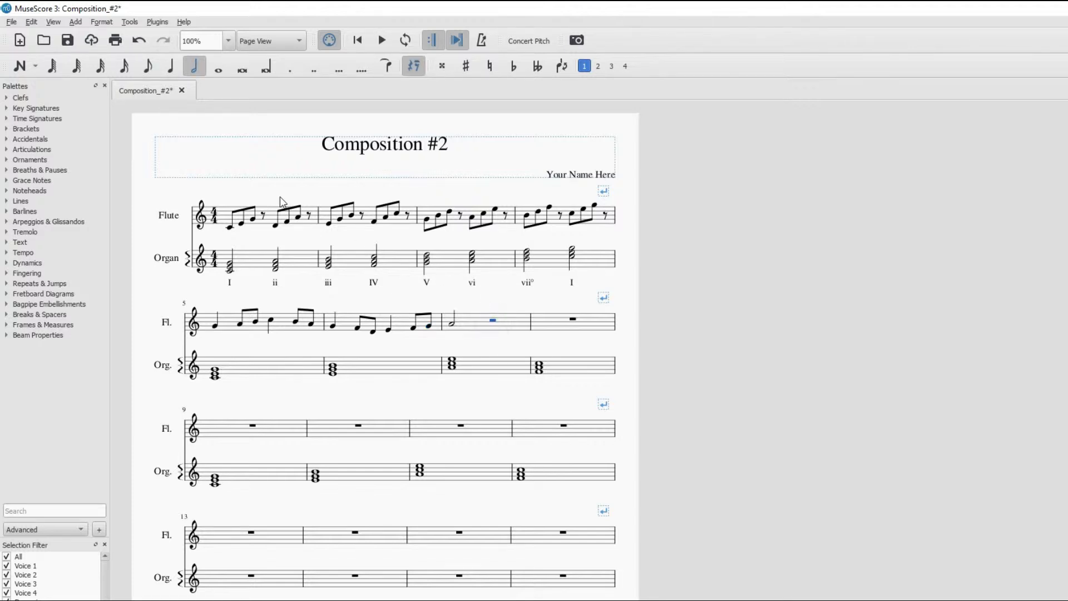
pyautogui.click(171, 67)
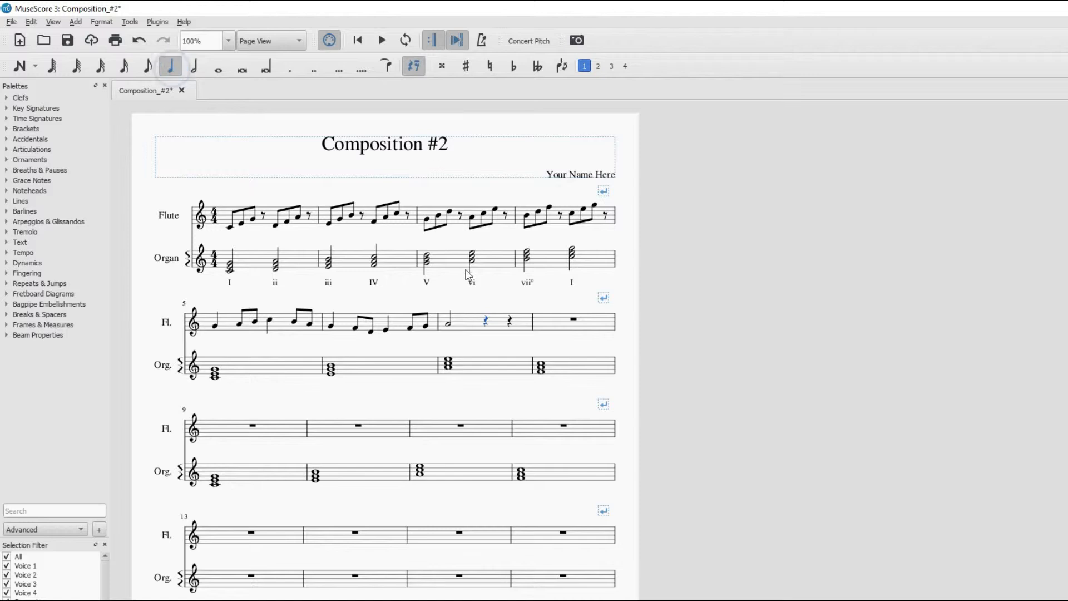
pyautogui.press('n')
pyautogui.click(486, 323)
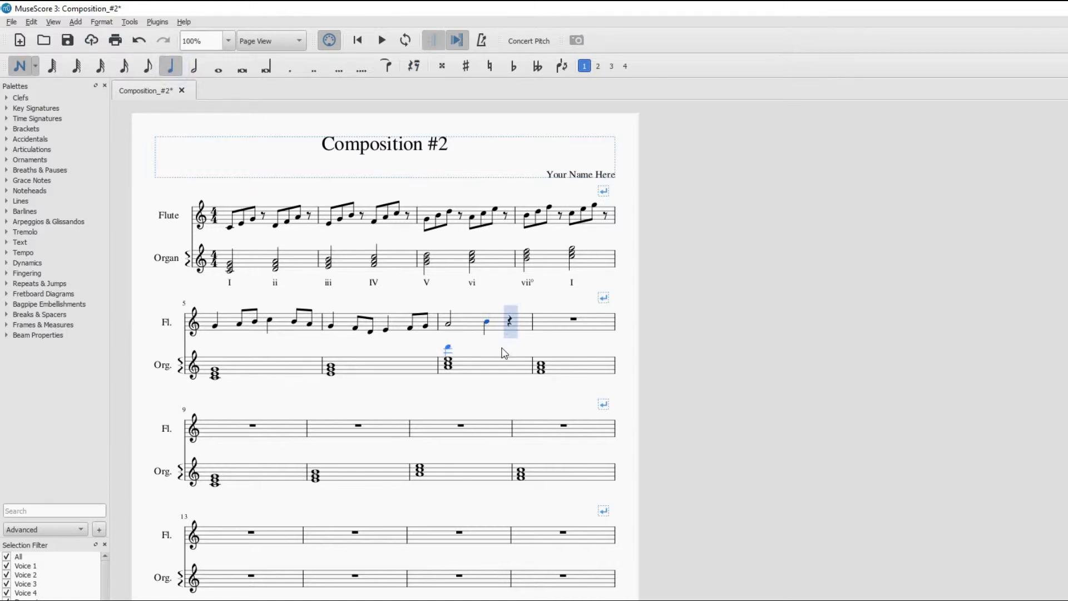
pyautogui.press('Escape')
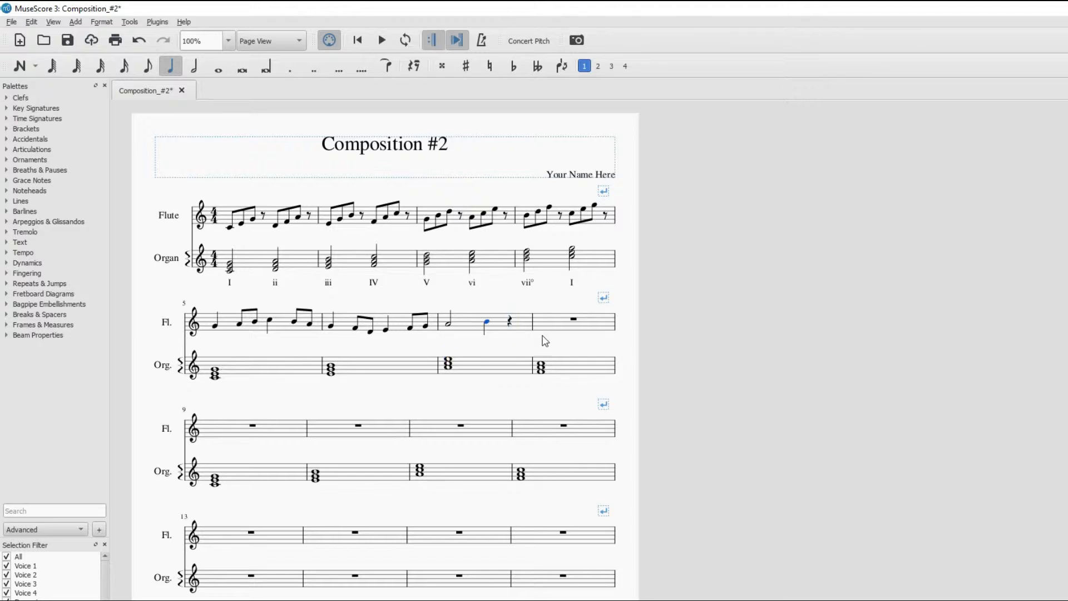
# Enter a quarter-note F at the start of flute measure 8 and leave note input
pyautogui.press('n')
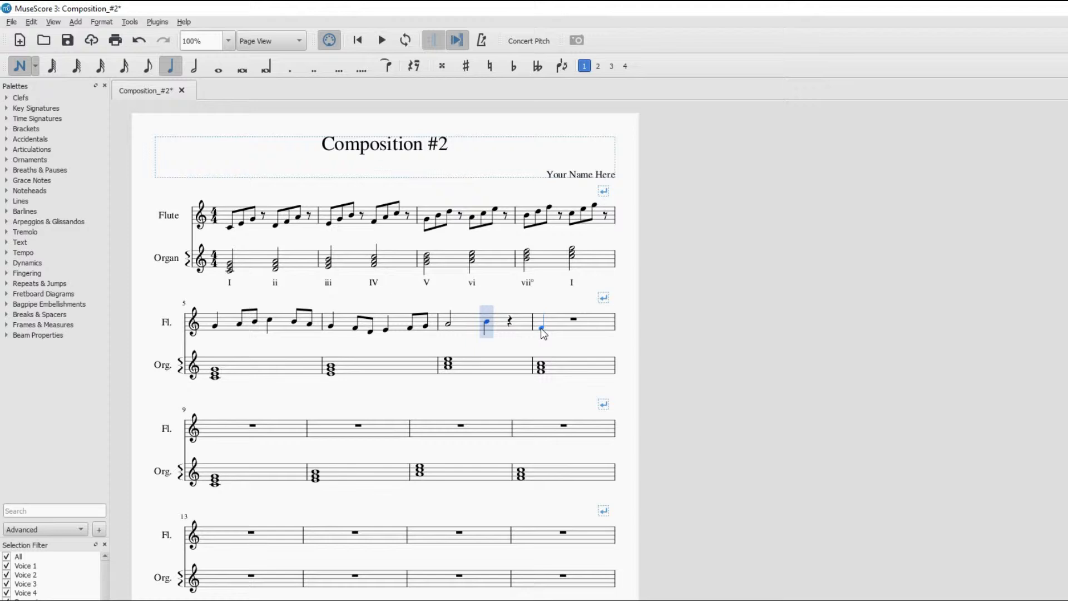
pyautogui.click(543, 328)
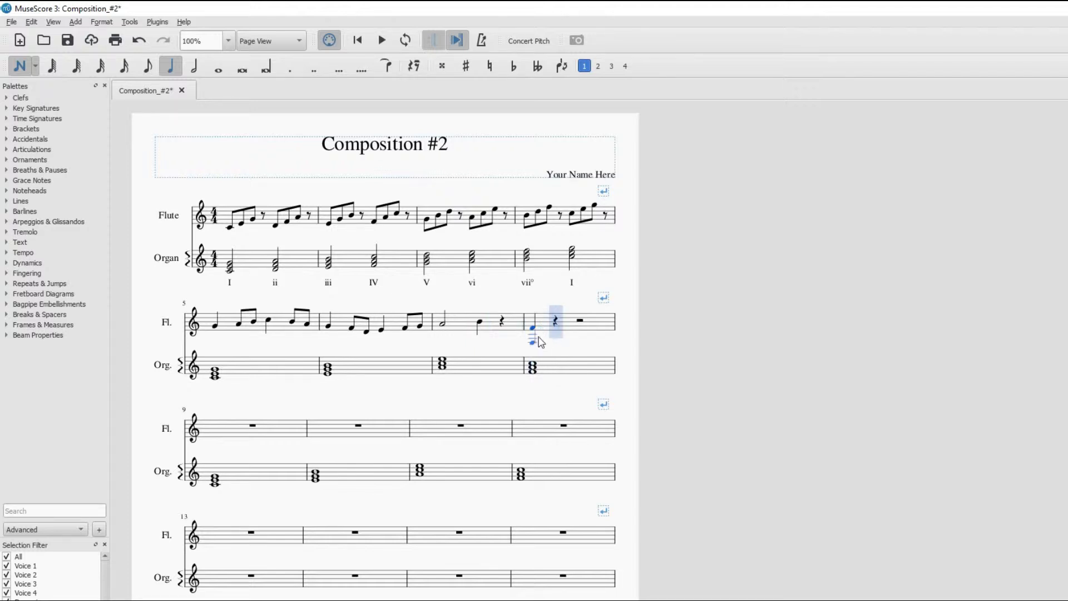
pyautogui.press('Escape')
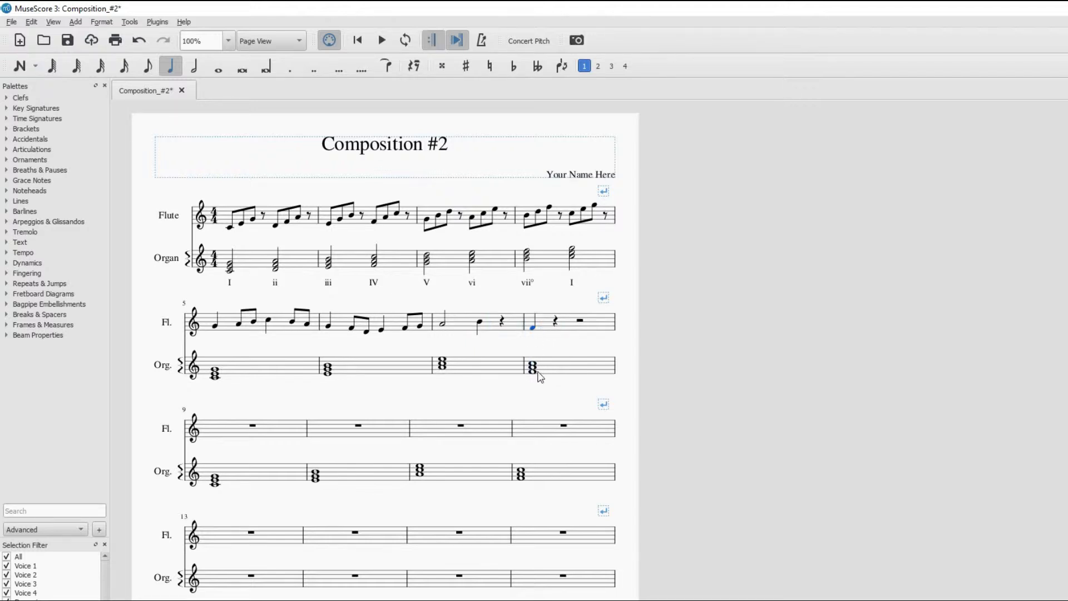
# Replace the beat 4 rest in flute measure 7 with eighth notes A and G and leave note input
pyautogui.click(501, 322)
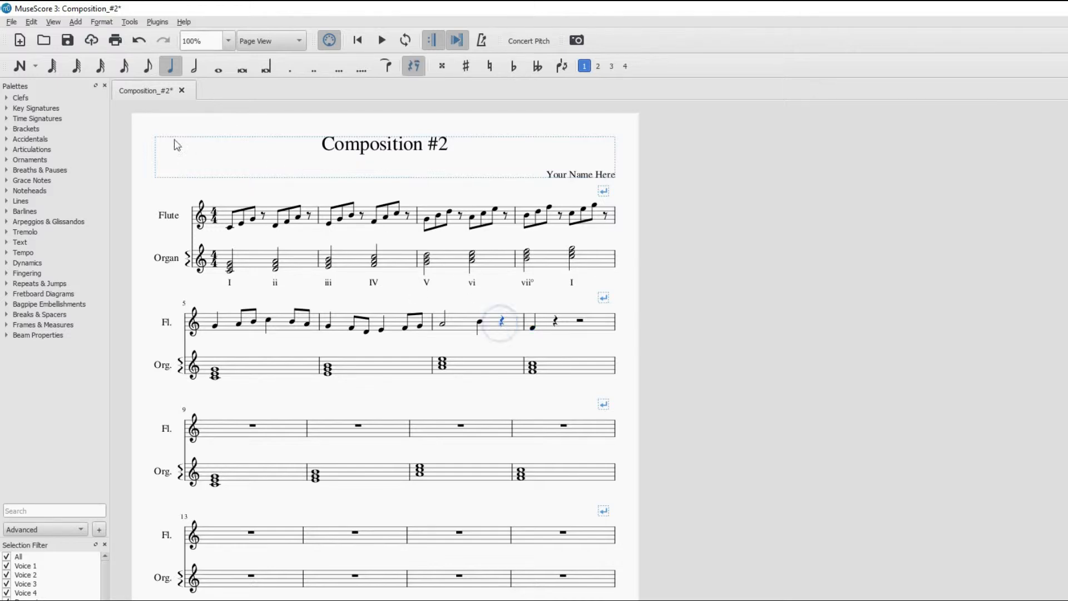
pyautogui.click(150, 66)
pyautogui.press('n')
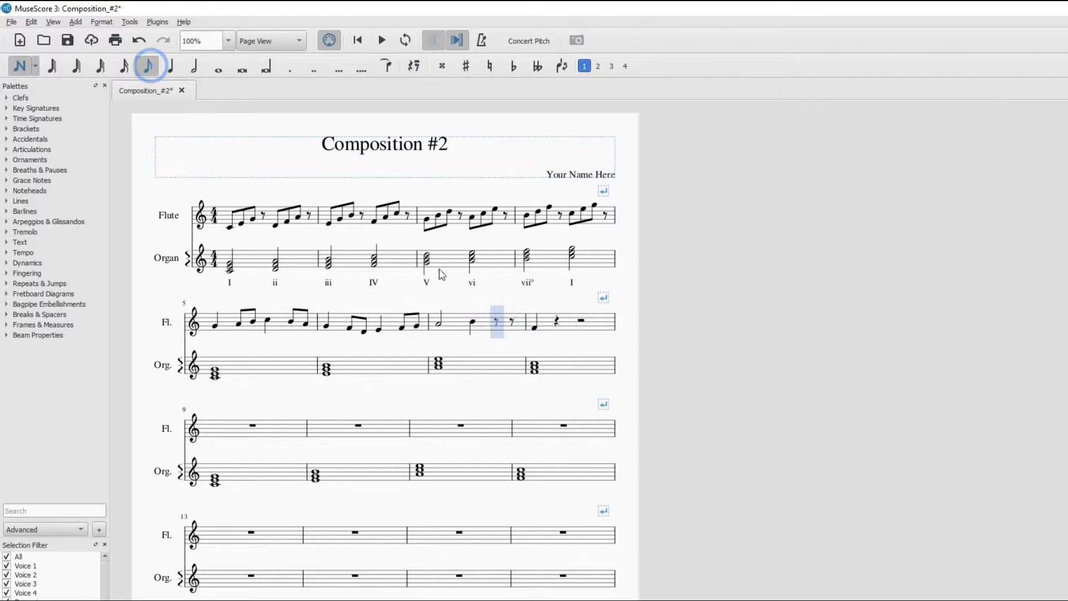
pyautogui.click(497, 323)
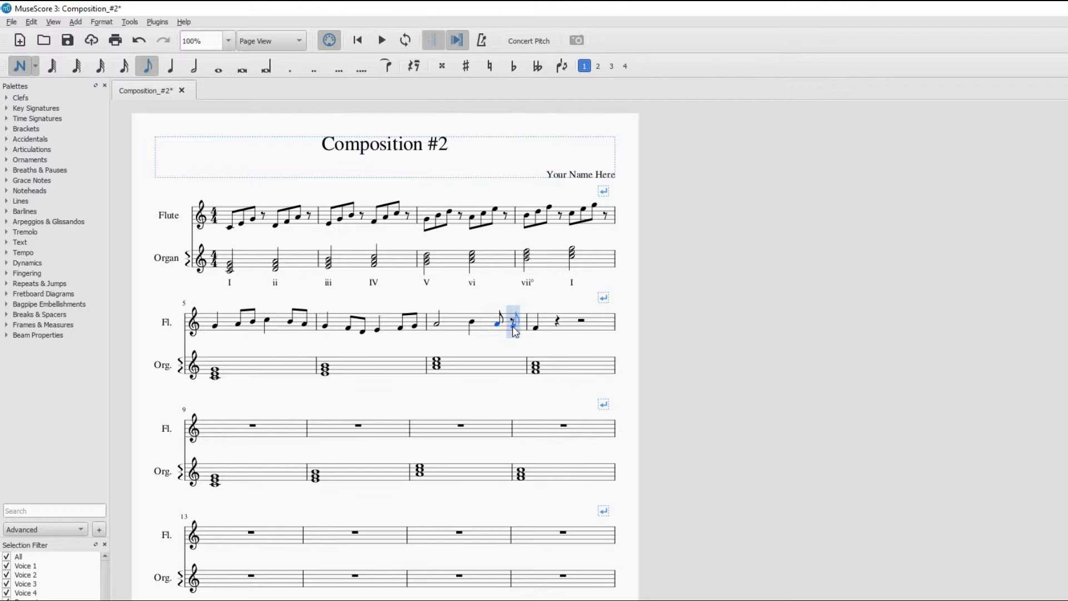
pyautogui.click(512, 325)
pyautogui.press('Escape')
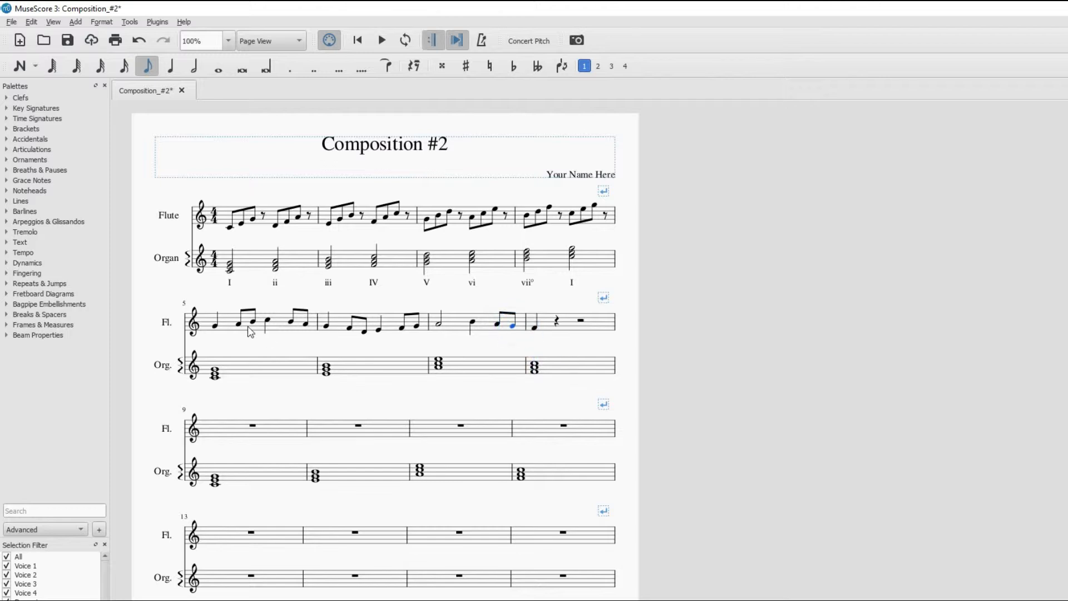
# Play the score from the opening flute note of measure 5 into measure 8 and stop playback
pyautogui.click(216, 325)
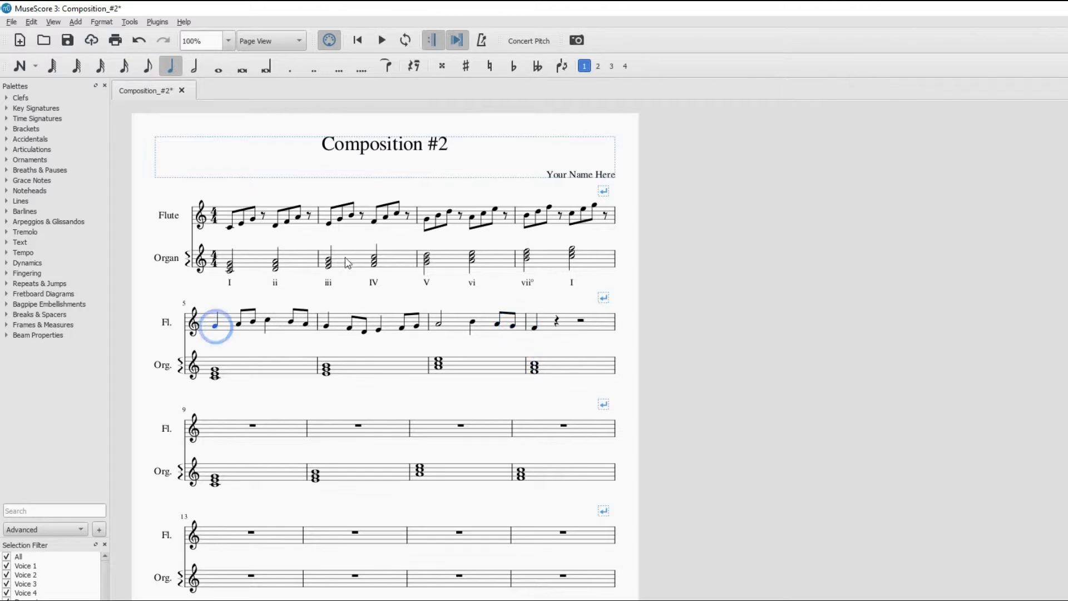
pyautogui.click(384, 41)
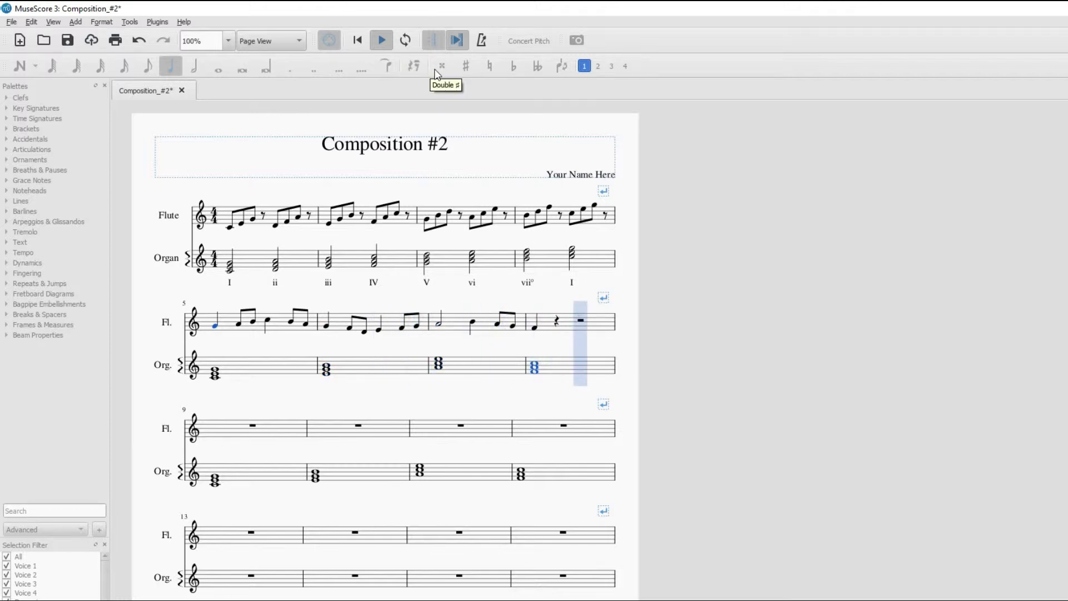
pyautogui.press('space')
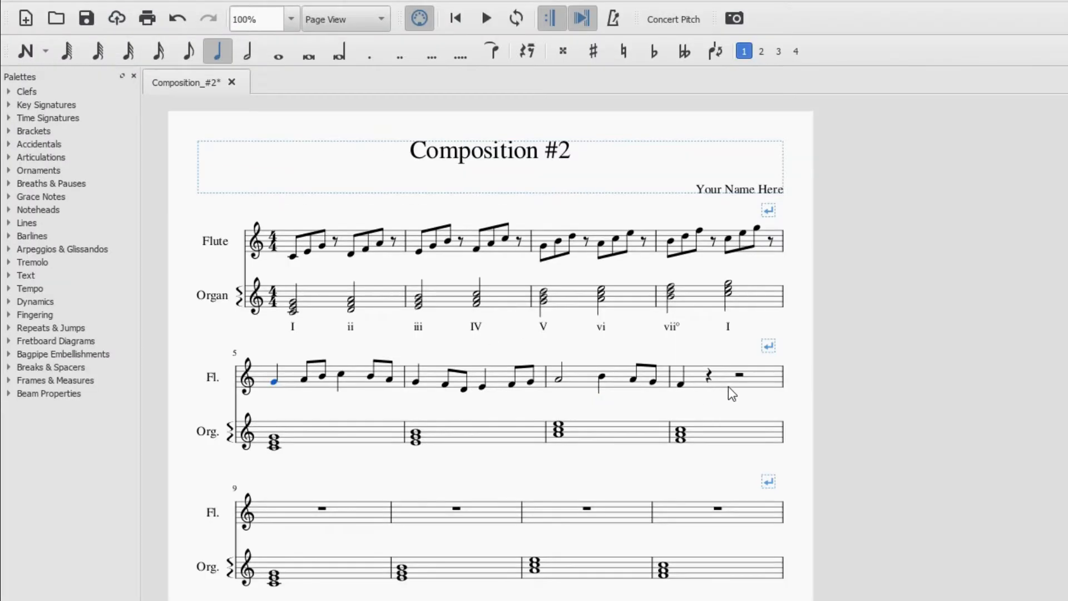
# Enter a quarter-note A on beat 3 of flute measure 8 and leave note input
pyautogui.press('n')
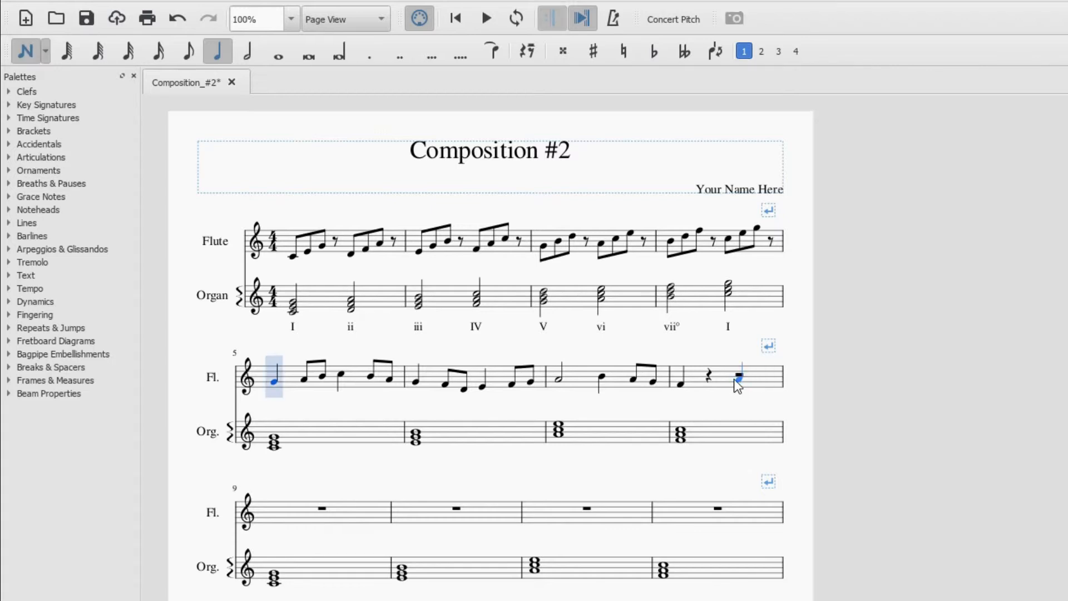
pyautogui.click(734, 379)
pyautogui.press('Escape')
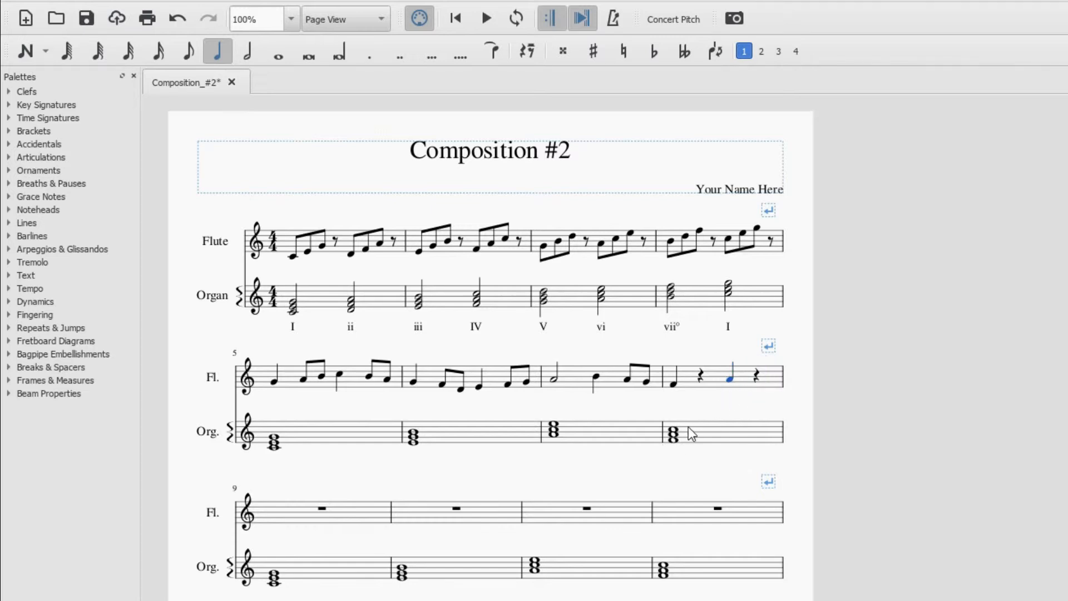
# Fill beats 1 and 2 of flute measure 8 with eighth notes F, C, B and G and leave note input
pyautogui.click(700, 380)
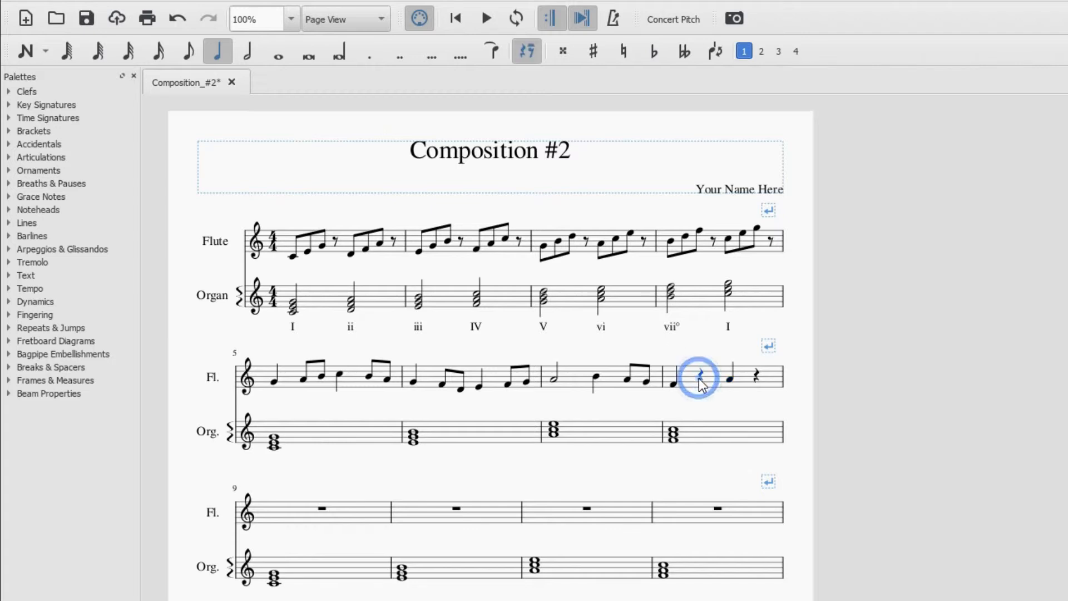
pyautogui.press('n')
pyautogui.click(188, 51)
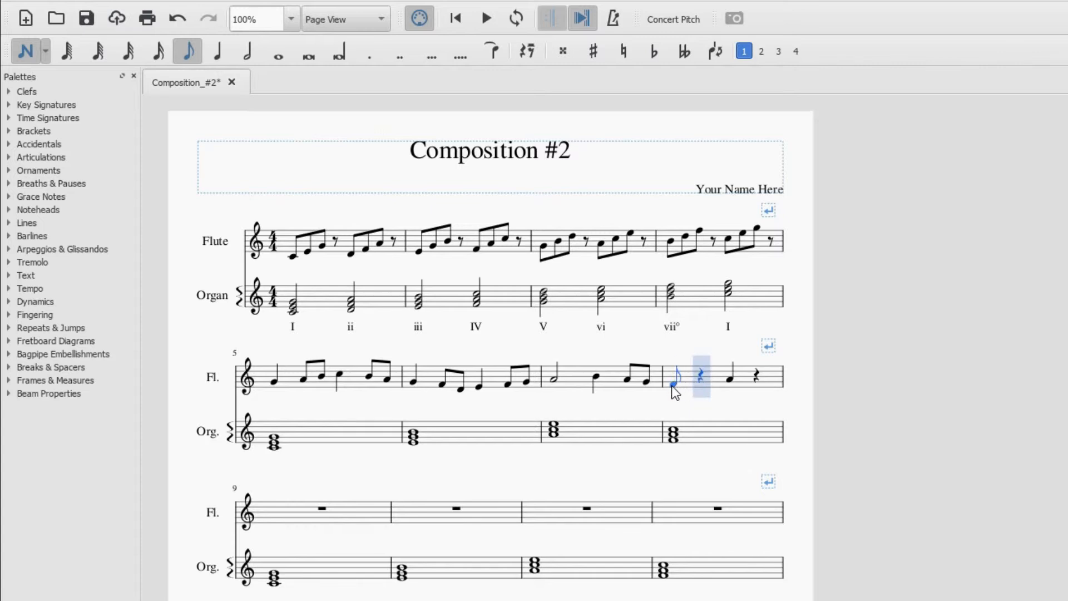
pyautogui.click(673, 383)
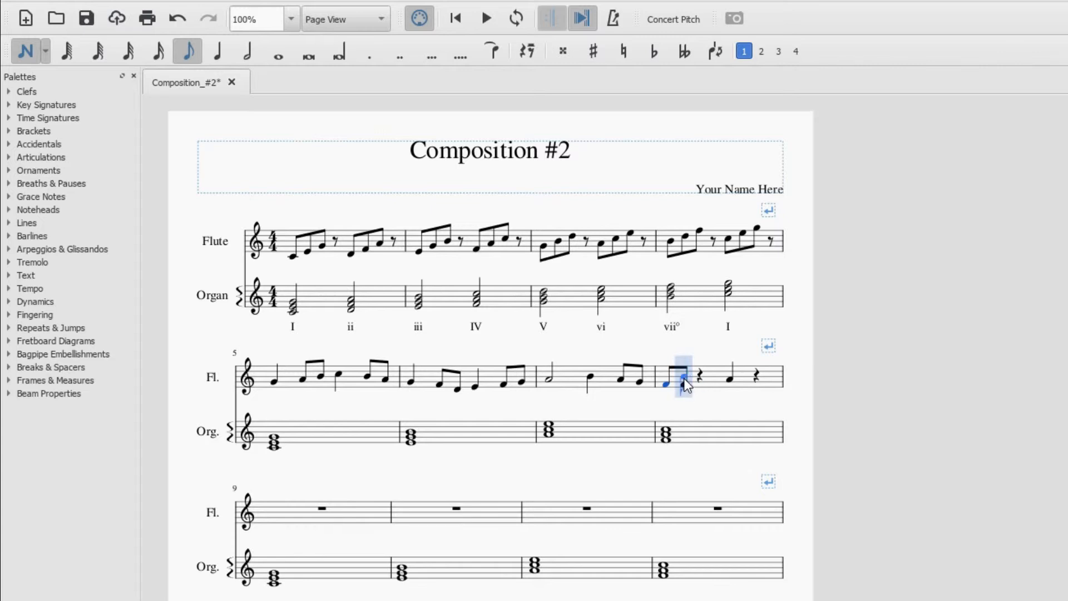
pyautogui.press('Left')
pyautogui.click(693, 377)
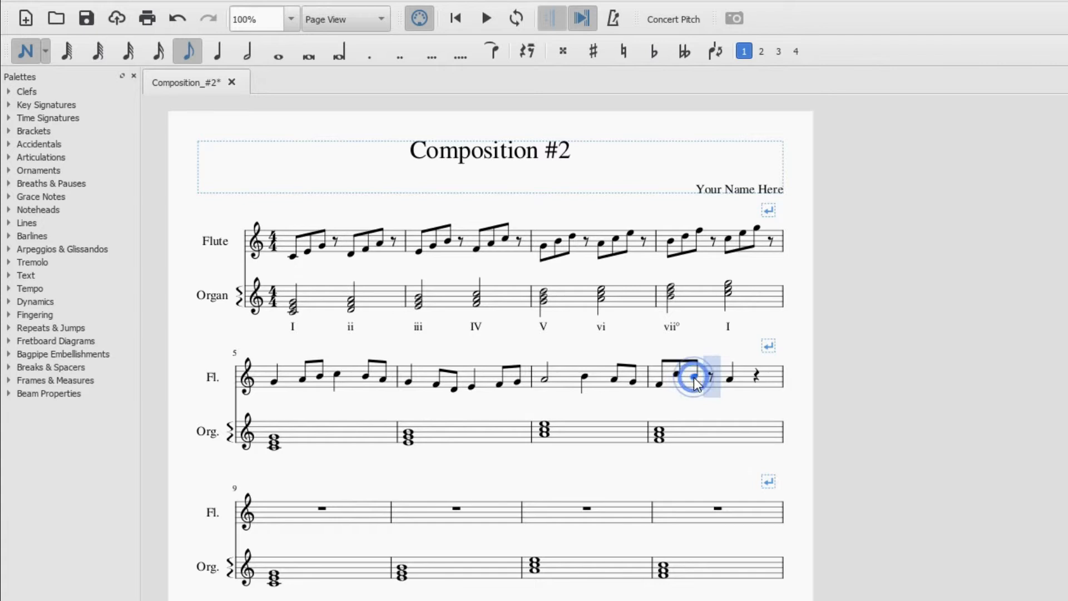
pyautogui.click(706, 383)
pyautogui.press('Escape')
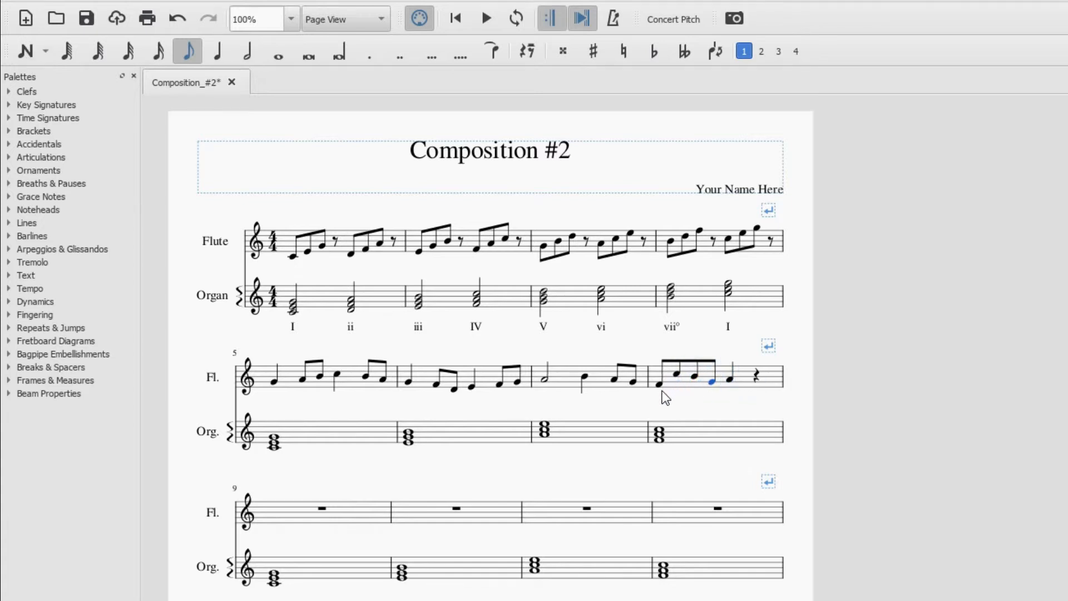
# Enter a quarter-note G at the start of measure 9 in the flute staff
pyautogui.click(712, 382)
pyautogui.press('n')
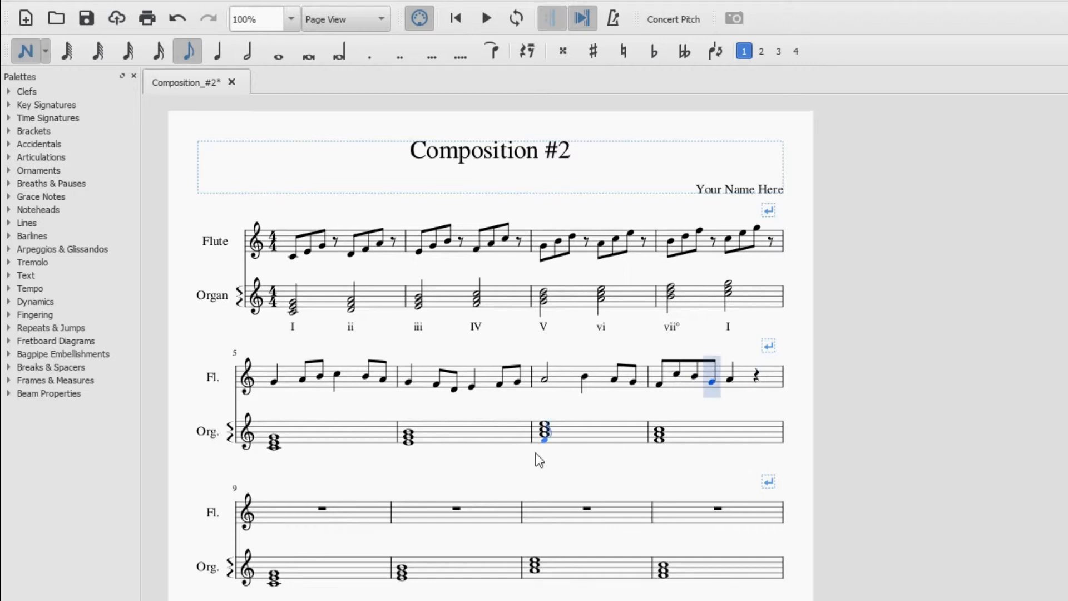
pyautogui.click(218, 53)
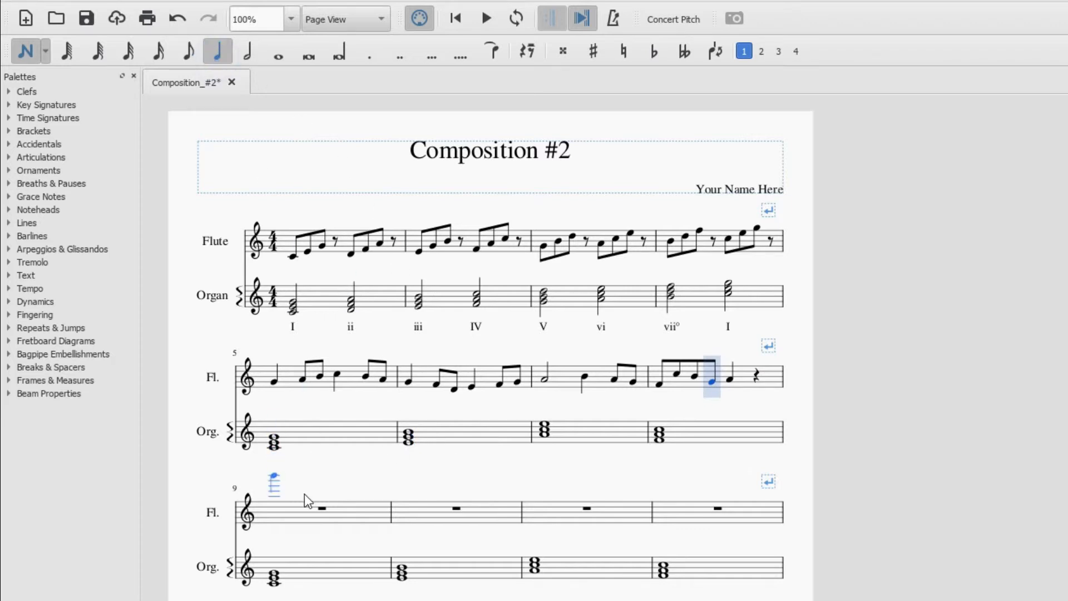
pyautogui.click(276, 517)
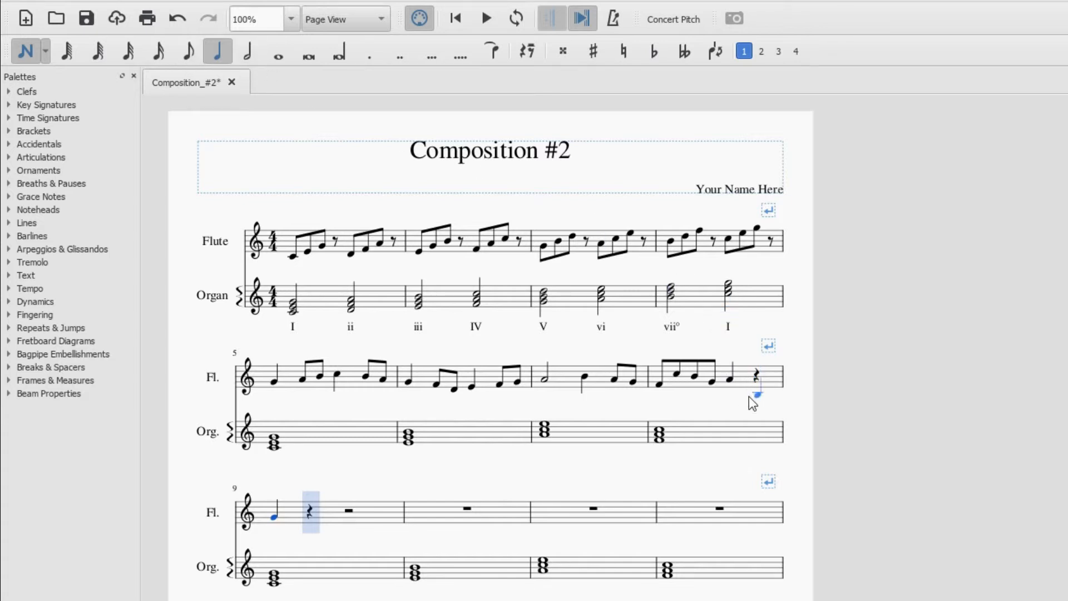
# Replace the beat 4 rest in flute measure 8 with eighth notes B and A and leave note input
pyautogui.click(188, 52)
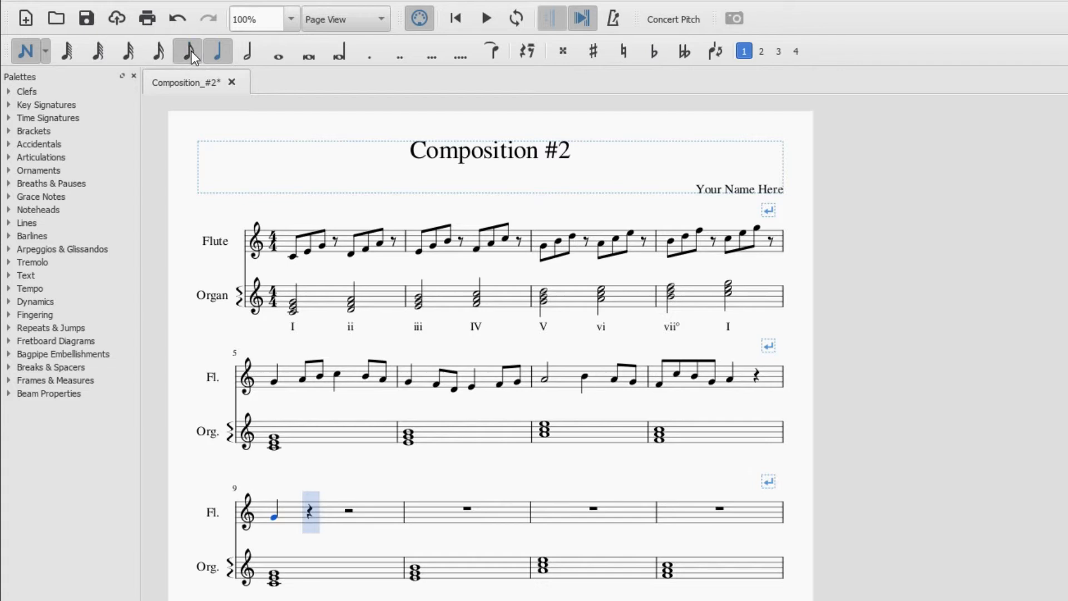
pyautogui.click(757, 377)
pyautogui.click(768, 379)
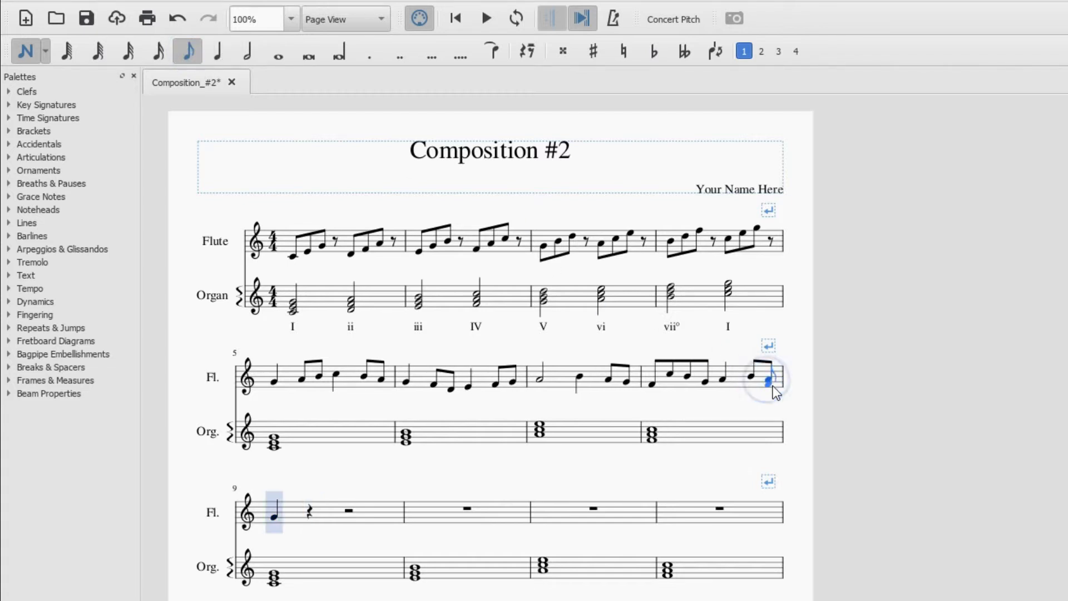
pyautogui.press('Escape')
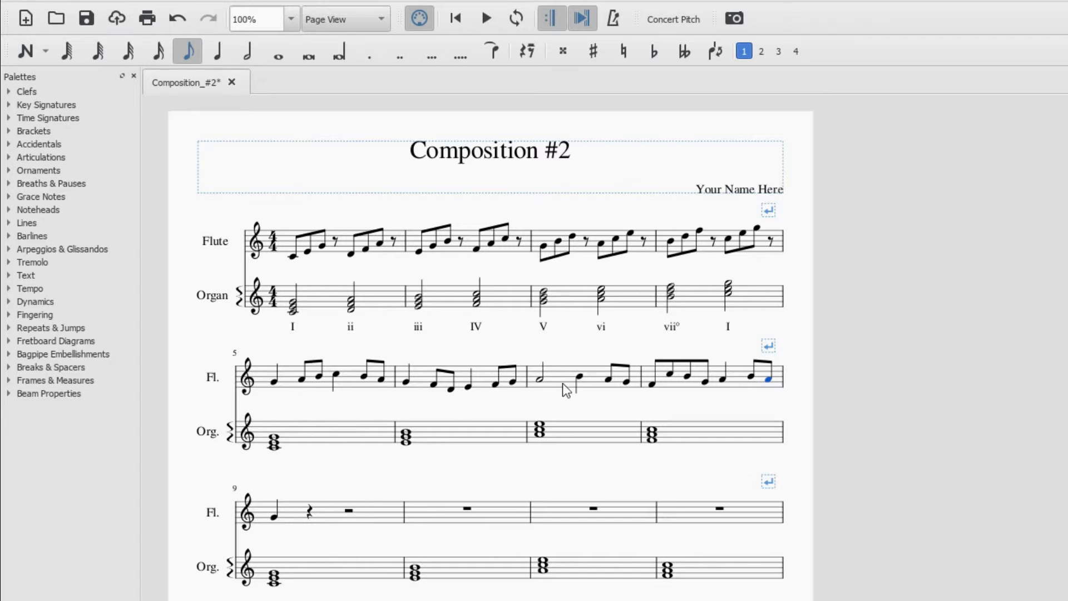
# Play the score from the half-note A in flute measure 7 through measure 8 and stop playback
pyautogui.click(539, 379)
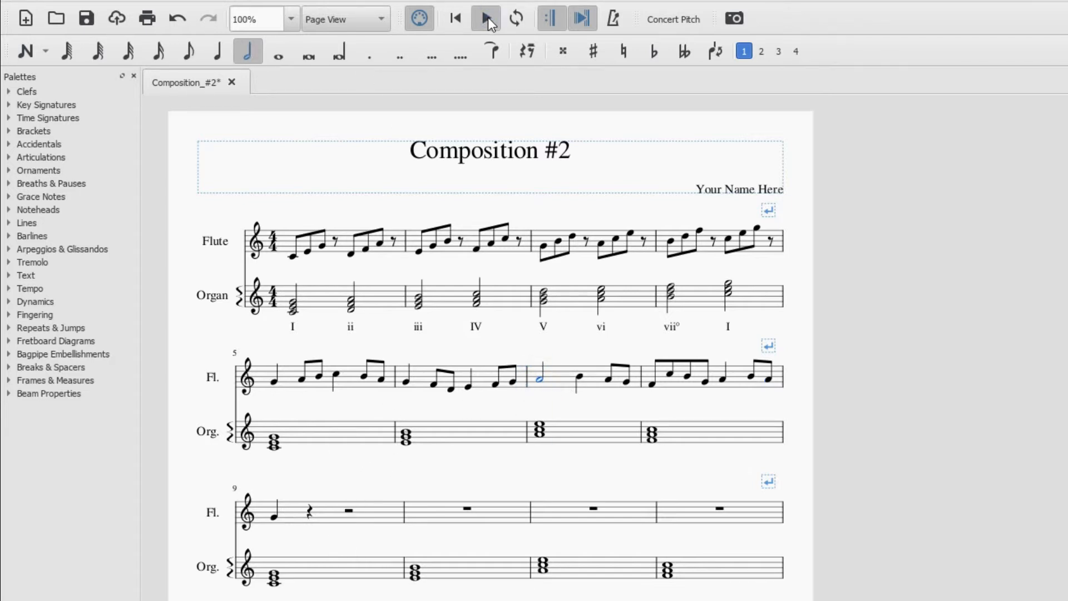
pyautogui.click(487, 18)
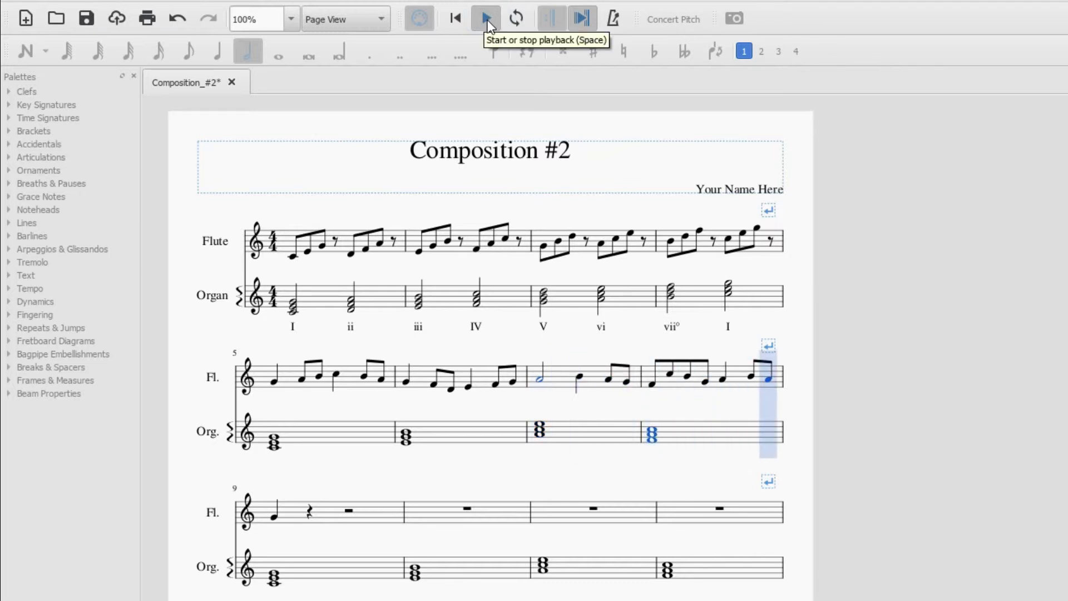
pyautogui.click(487, 21)
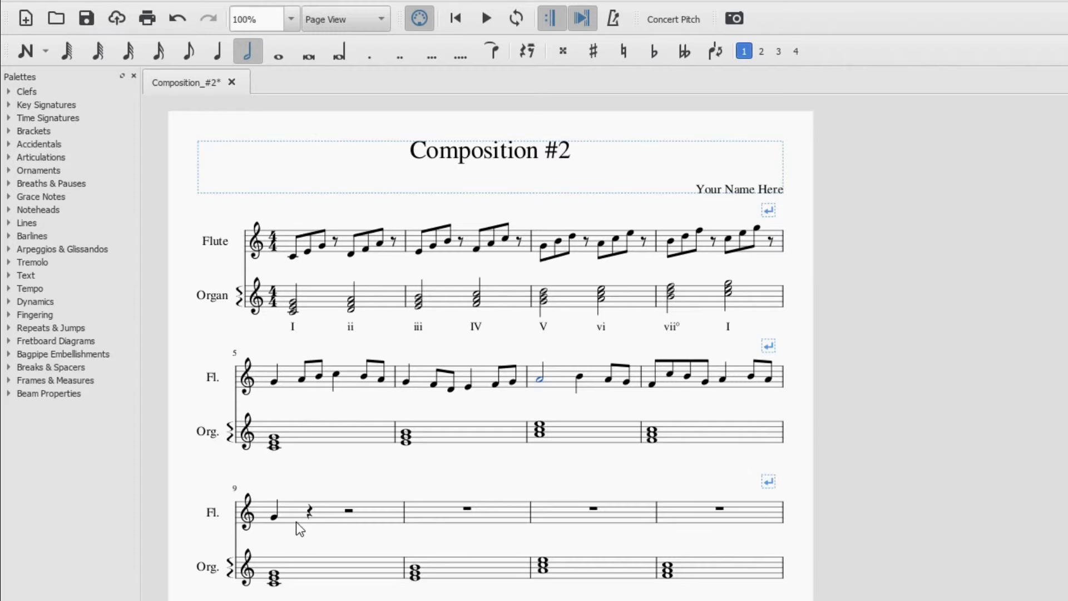
# Enter a quarter-note E on beat 3 of flute measure 9
pyautogui.press('n')
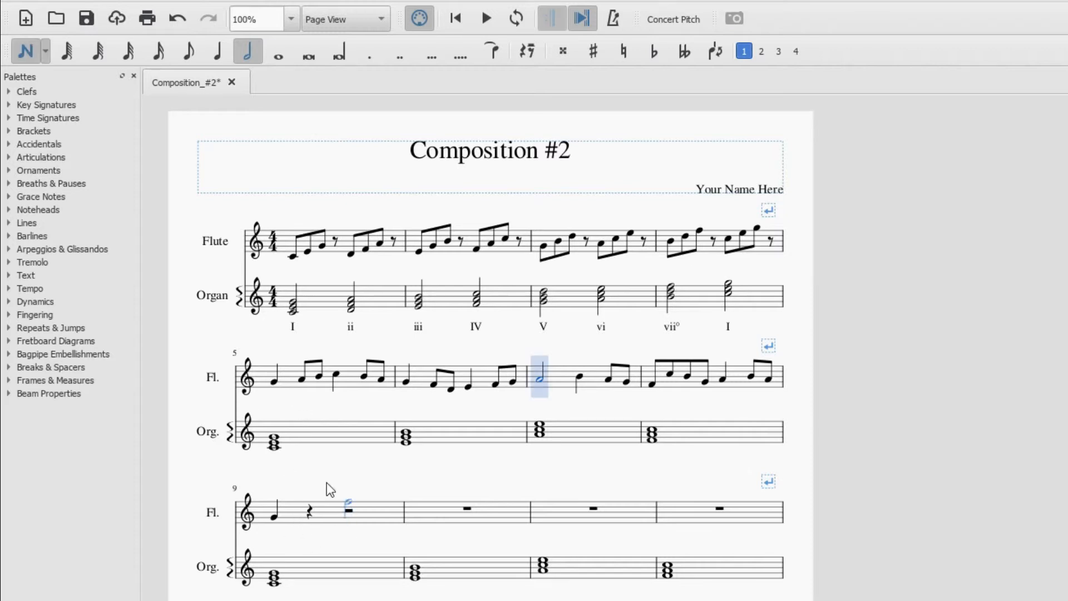
pyautogui.click(208, 51)
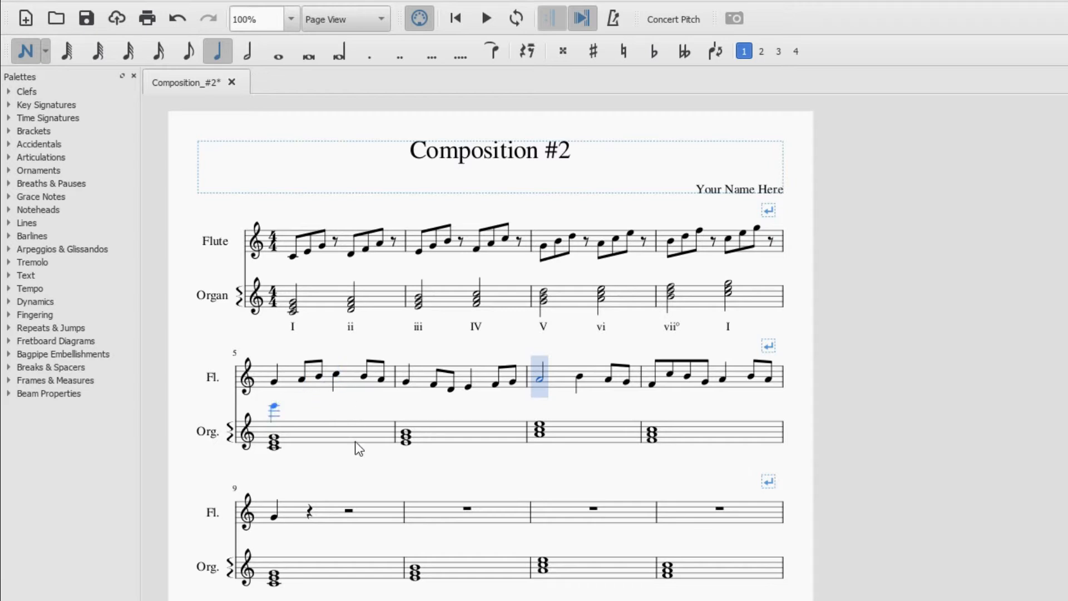
pyautogui.click(352, 523)
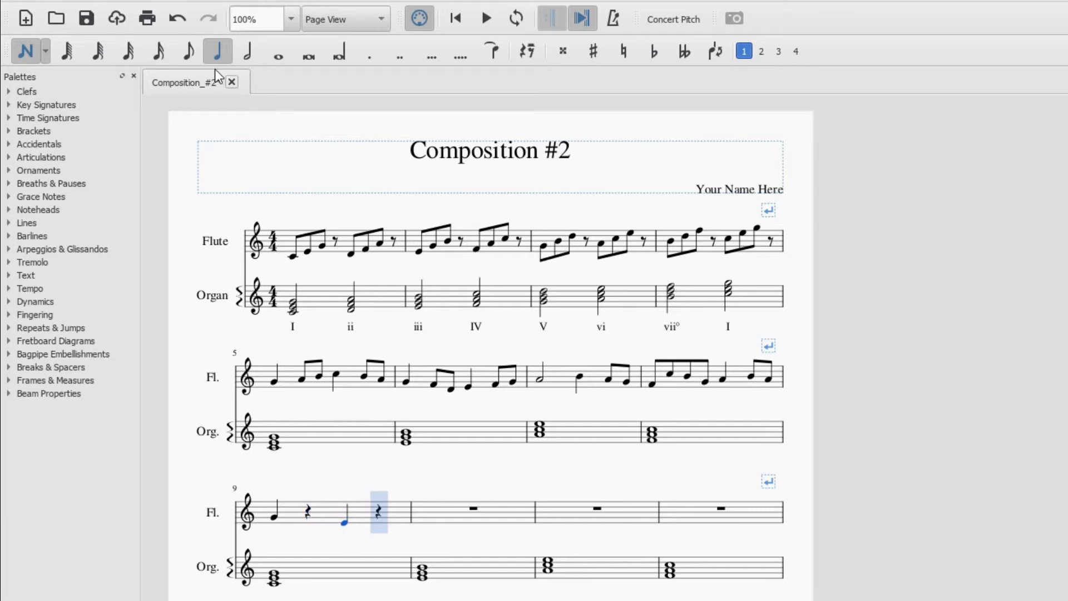
# Replace the beat 2 rest in flute measure 9 with eighth notes F and D and leave note input
pyautogui.click(187, 51)
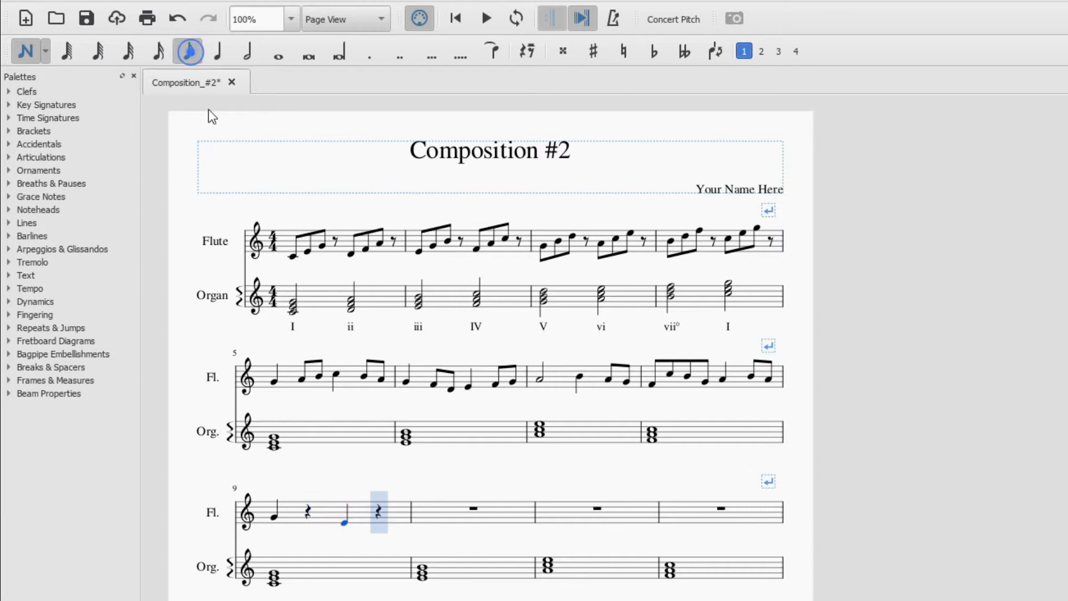
pyautogui.click(302, 519)
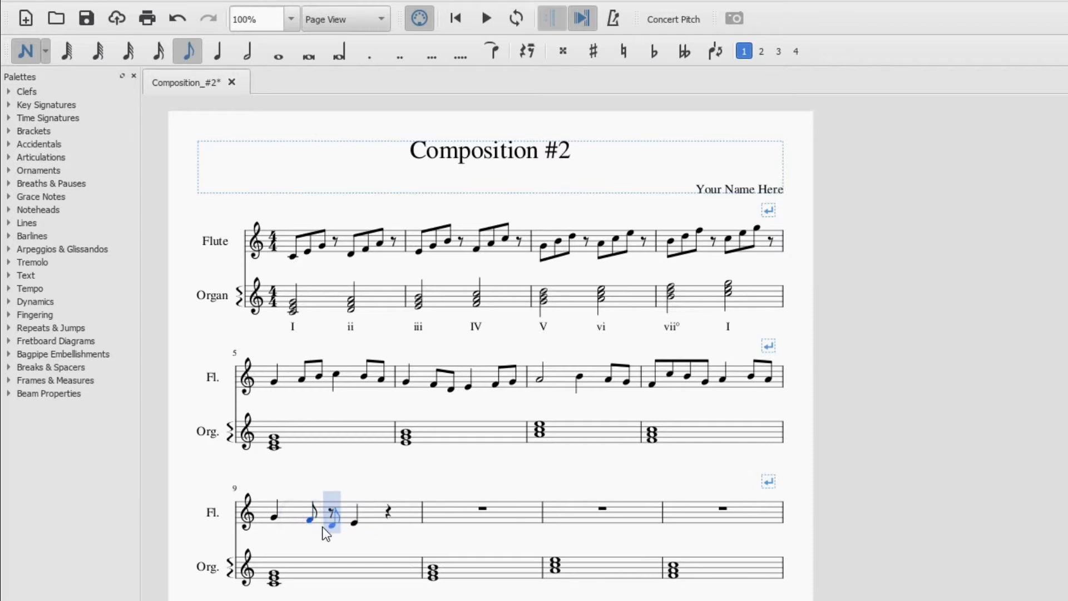
pyautogui.click(322, 527)
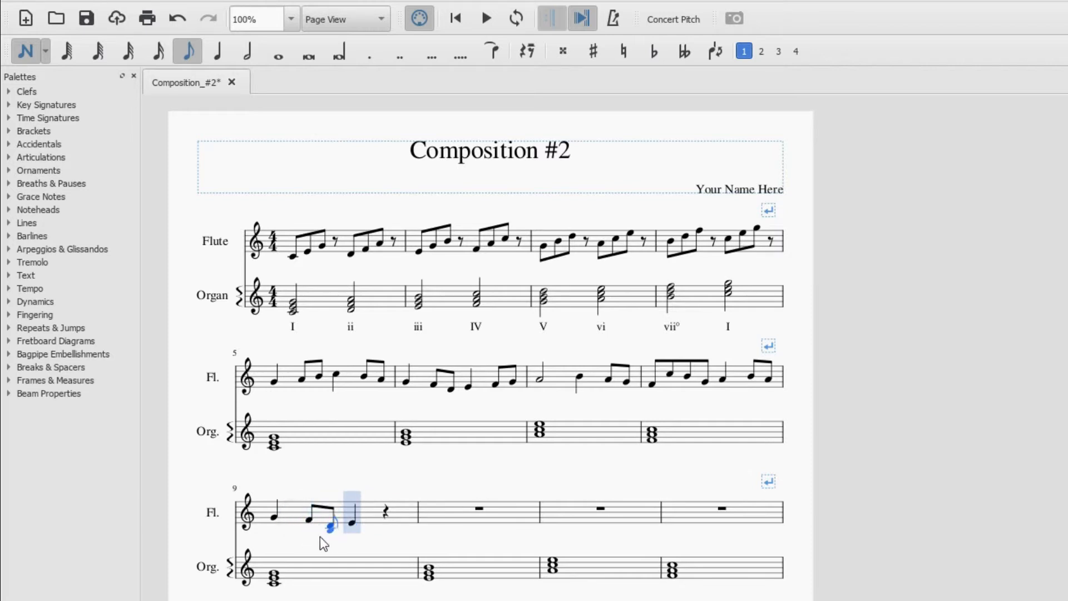
pyautogui.press('Escape')
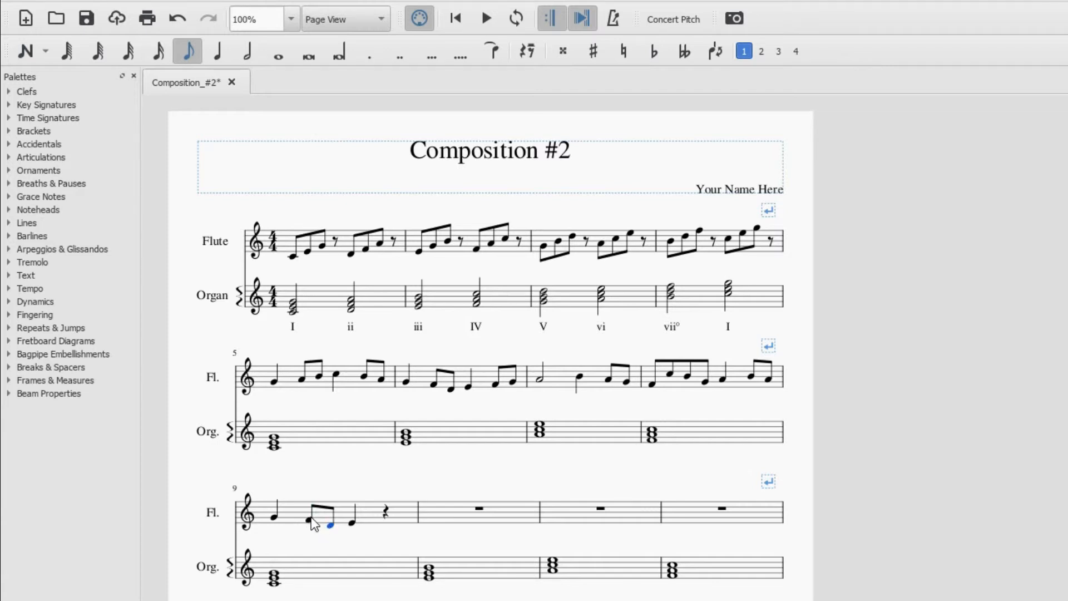
# Enter a quarter-note B at the start of flute measure 10 and leave note input
pyautogui.click(353, 521)
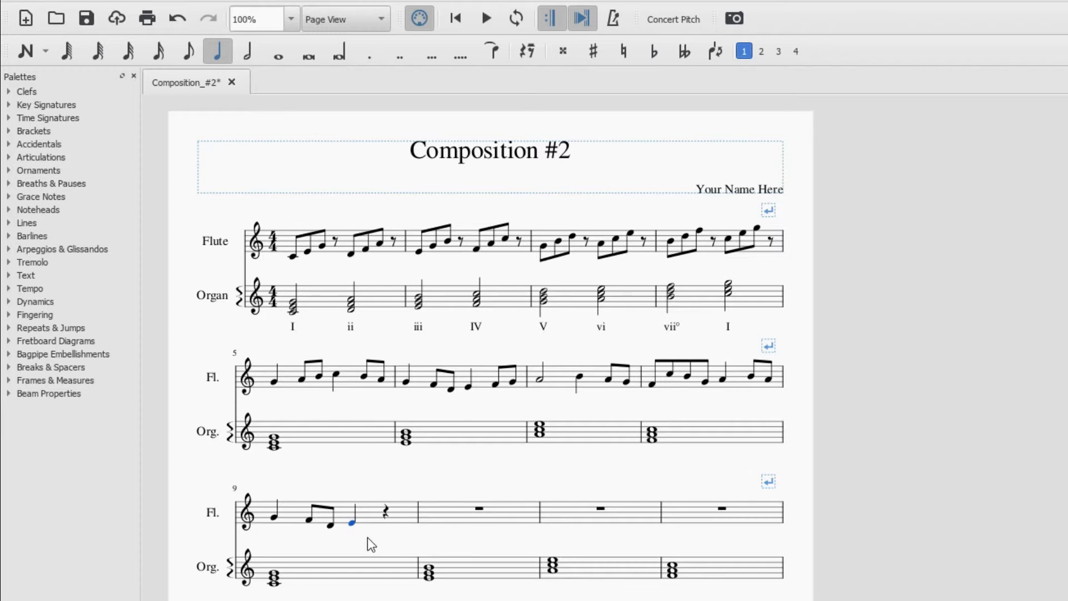
pyautogui.press('n')
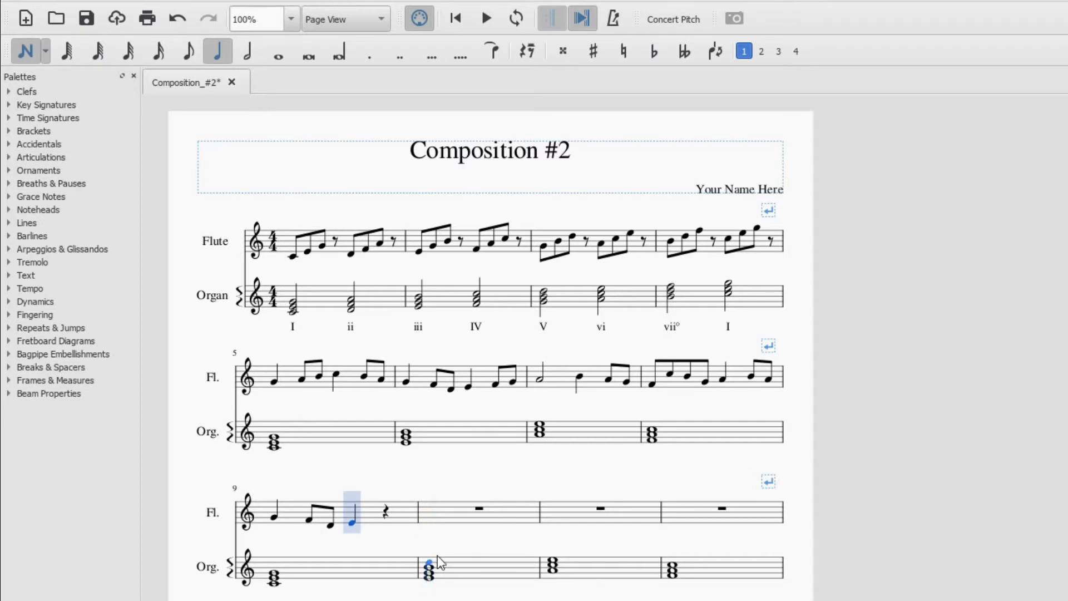
pyautogui.click(434, 513)
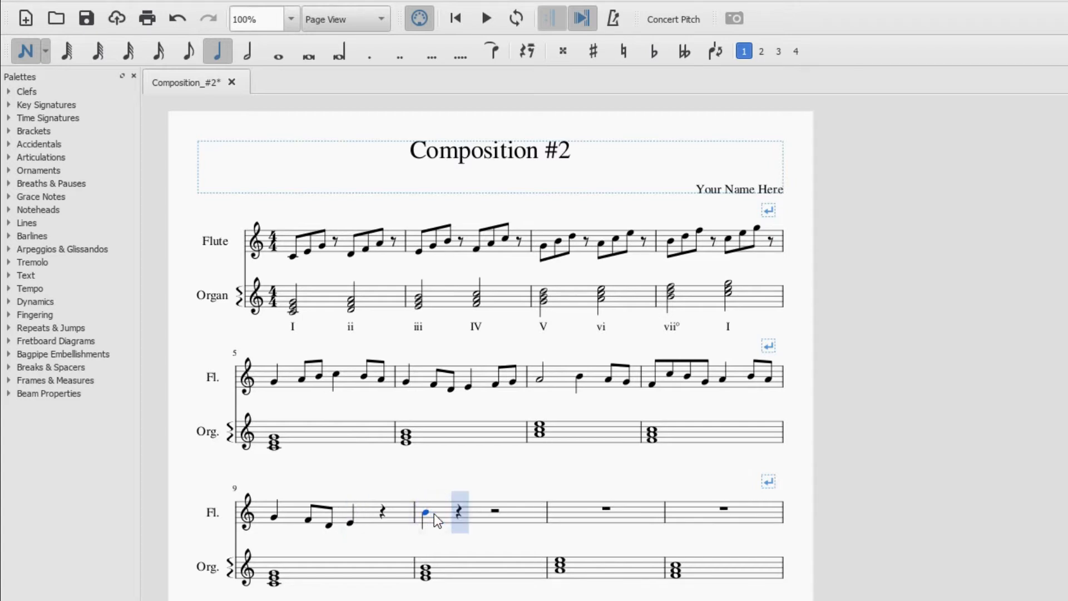
pyautogui.press('Escape')
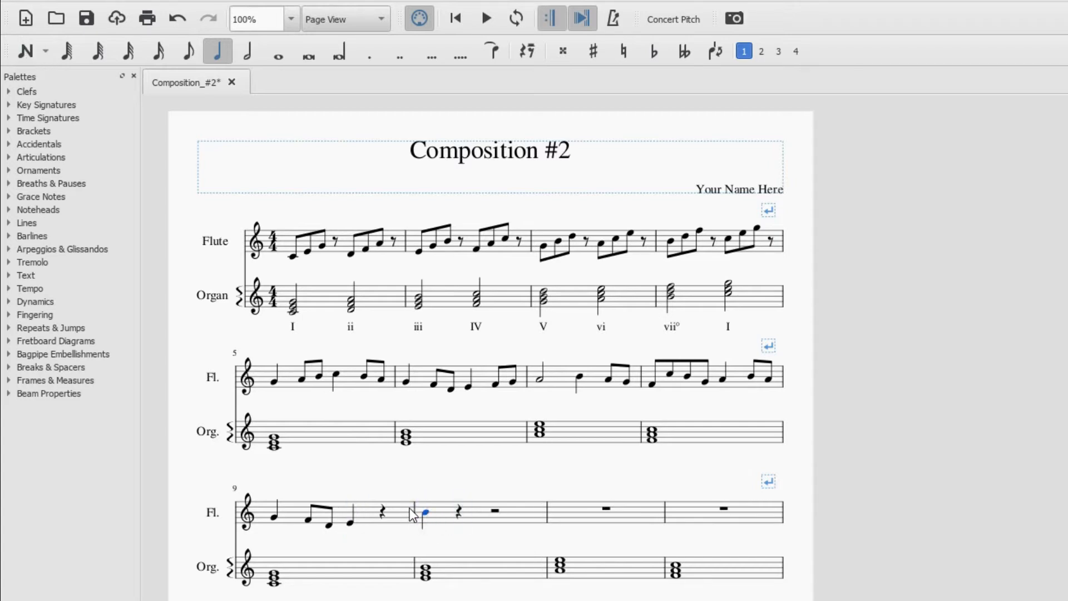
# Replace the beat 4 rest in flute measure 9 with eighth notes G and A and leave note input
pyautogui.click(382, 512)
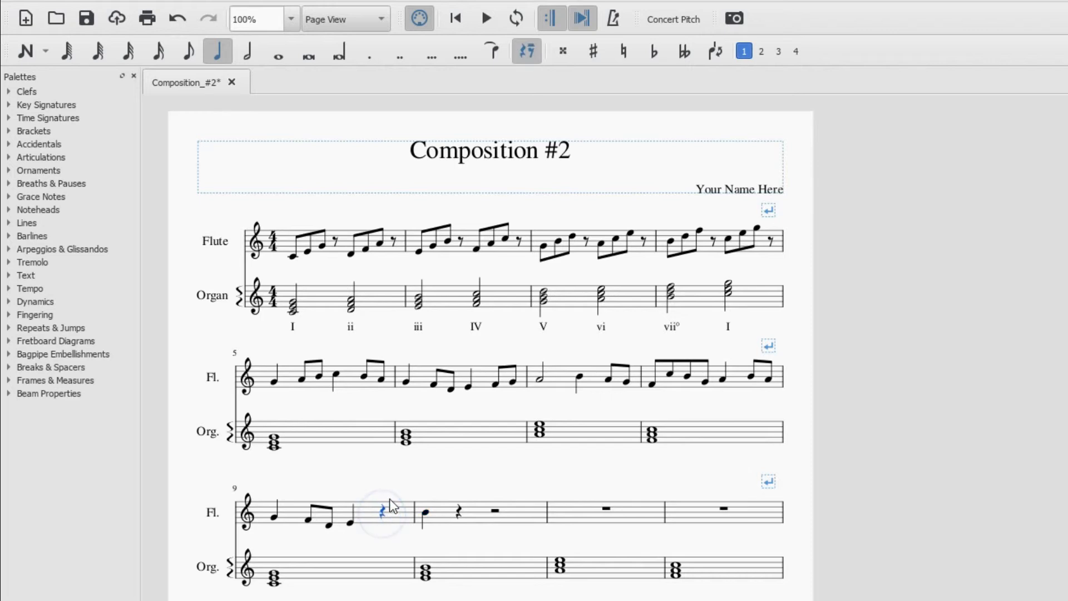
pyautogui.press('n')
pyautogui.click(188, 52)
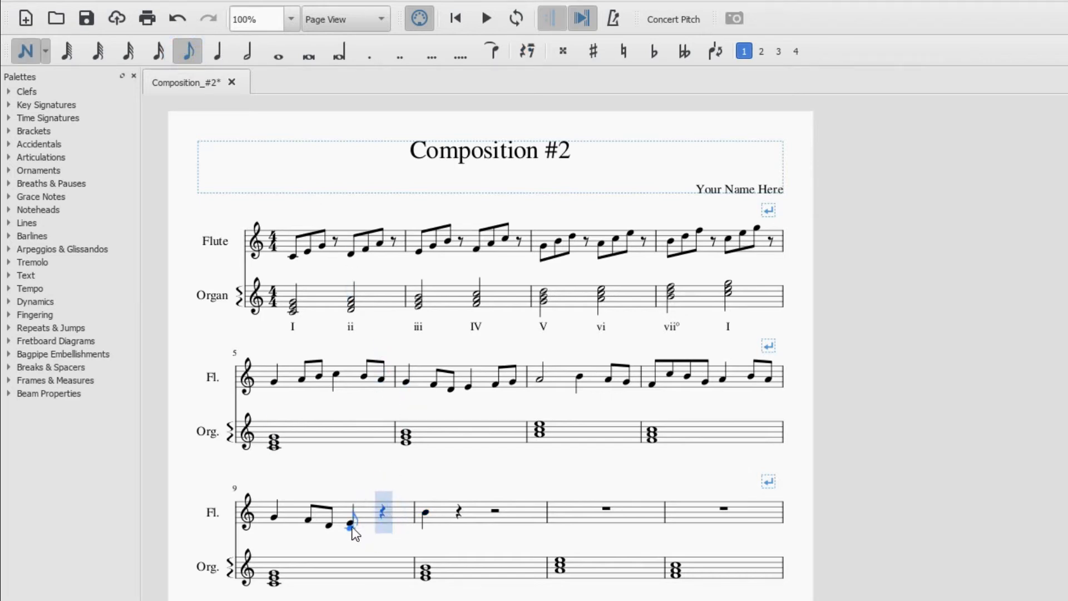
pyautogui.click(379, 517)
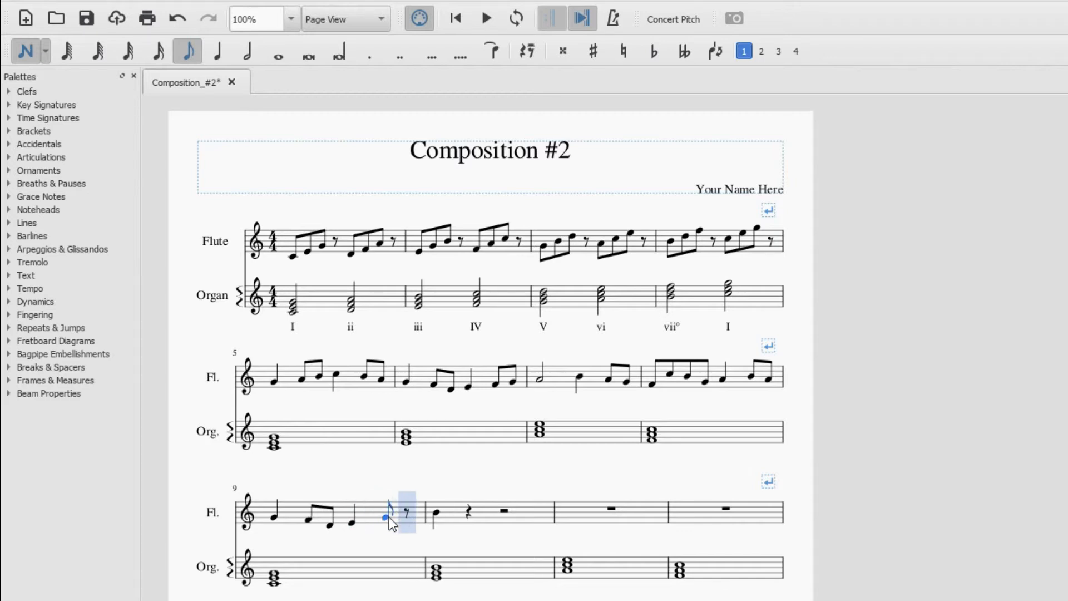
pyautogui.click(402, 515)
pyautogui.press('Escape')
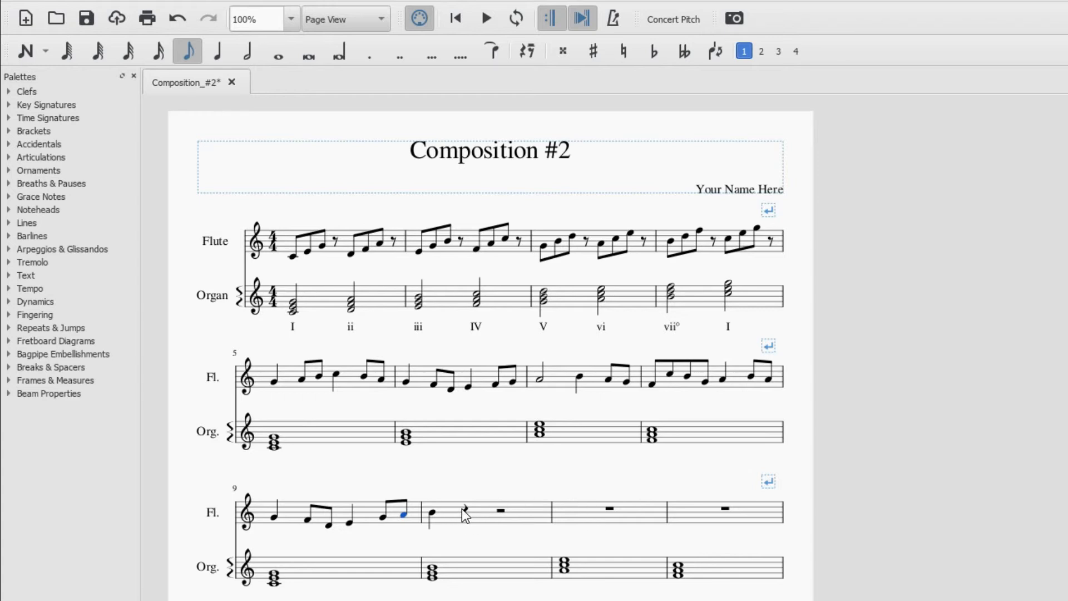
# Enter a quarter-note high E on beat 3 of flute measure 10 and leave note input
pyautogui.press('n')
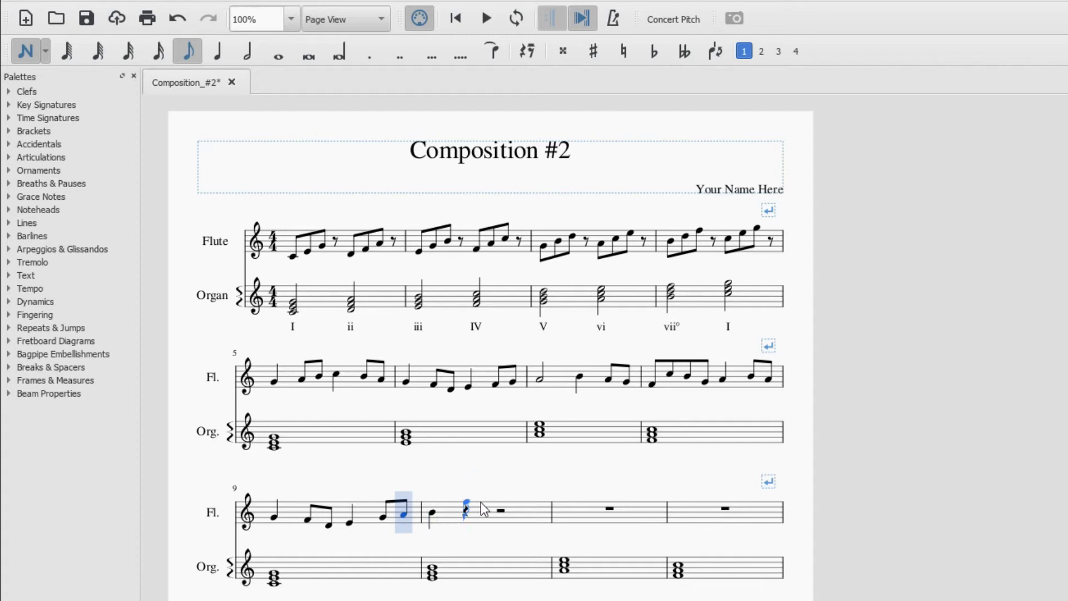
pyautogui.click(218, 51)
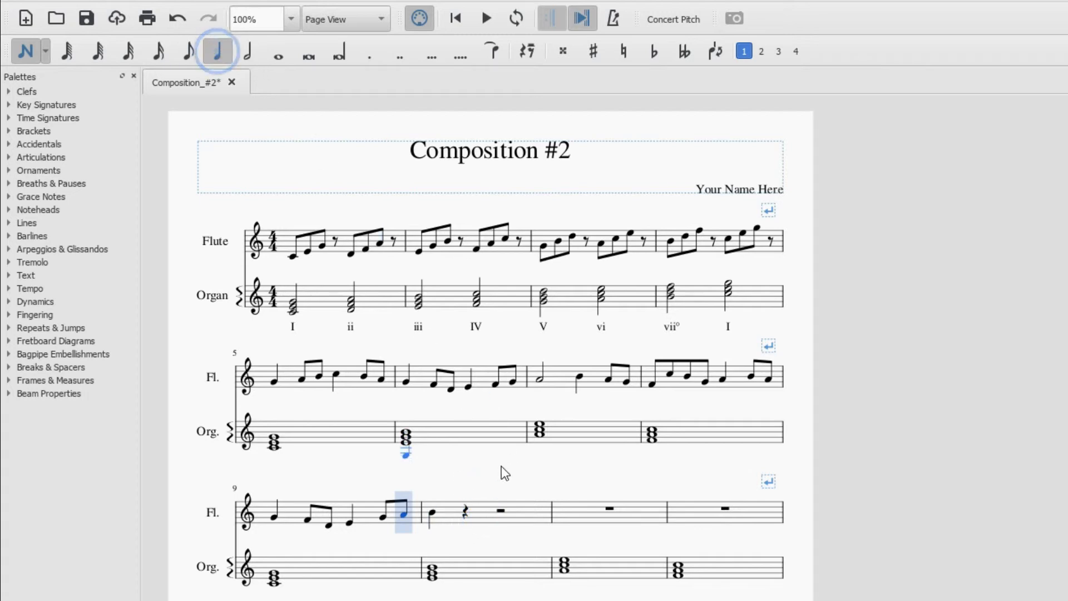
pyautogui.click(509, 506)
pyautogui.press('Escape')
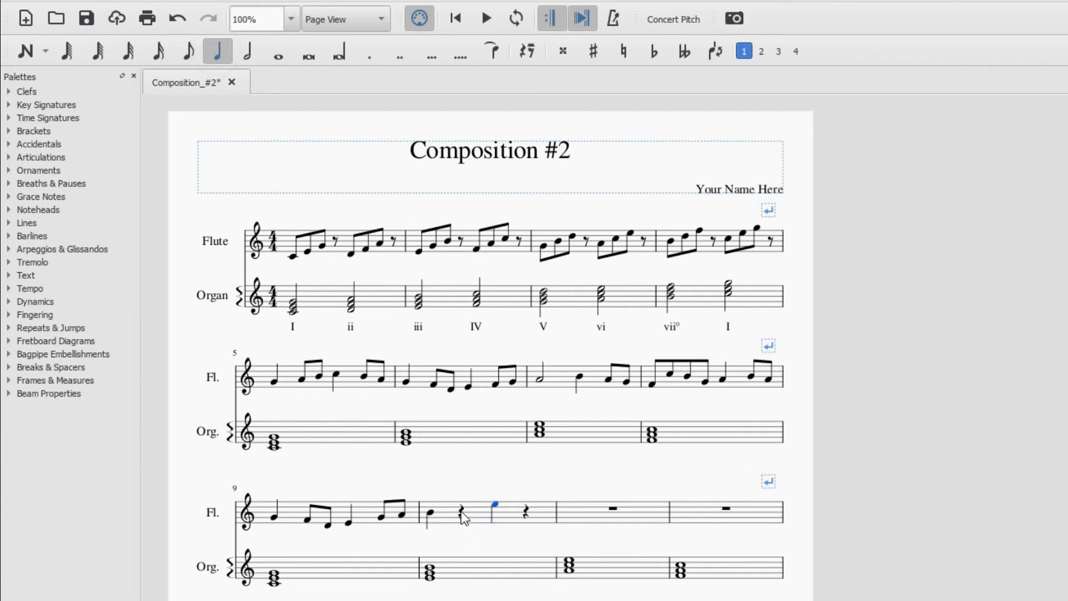
# Undo the accidental eighth-note change to the E, and fill beat 2 of flute measure 10 with eighth notes C and D
pyautogui.click(188, 51)
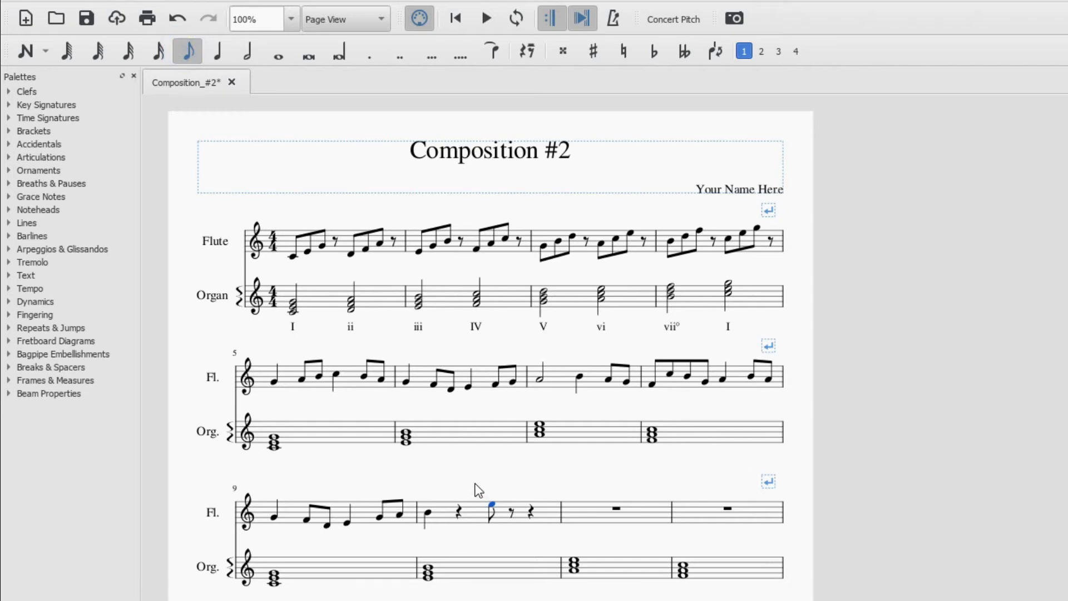
pyautogui.hotkey('ctrl', 'z')
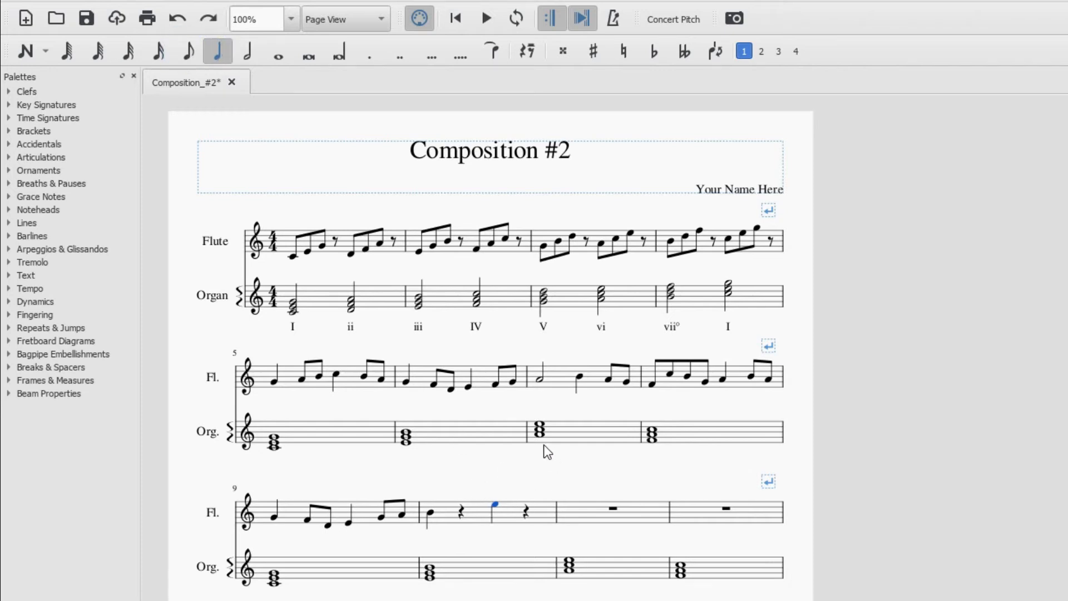
pyautogui.click(463, 513)
pyautogui.press('n')
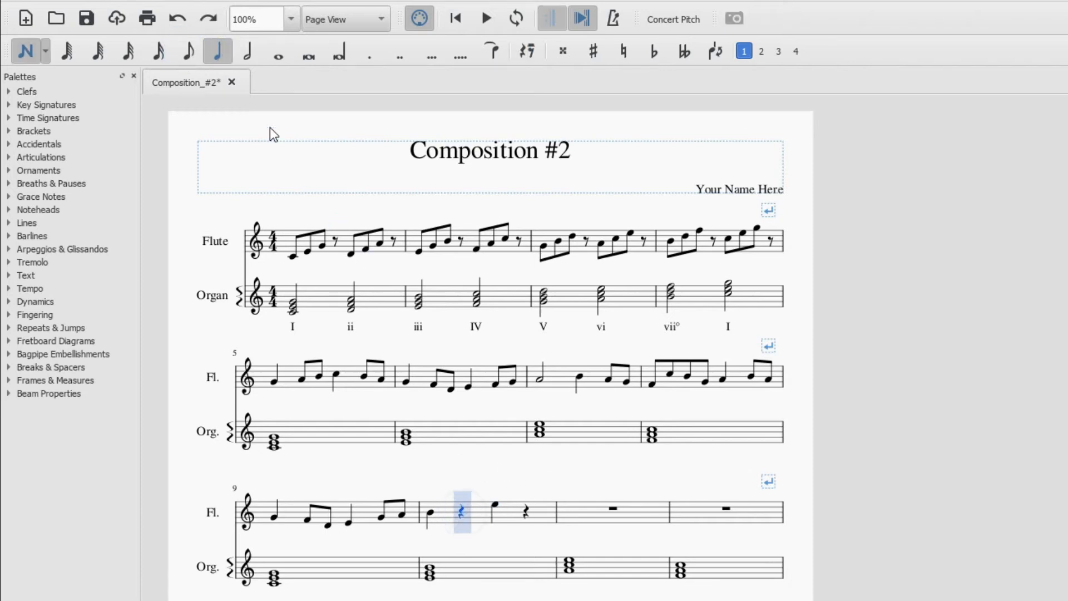
pyautogui.click(188, 52)
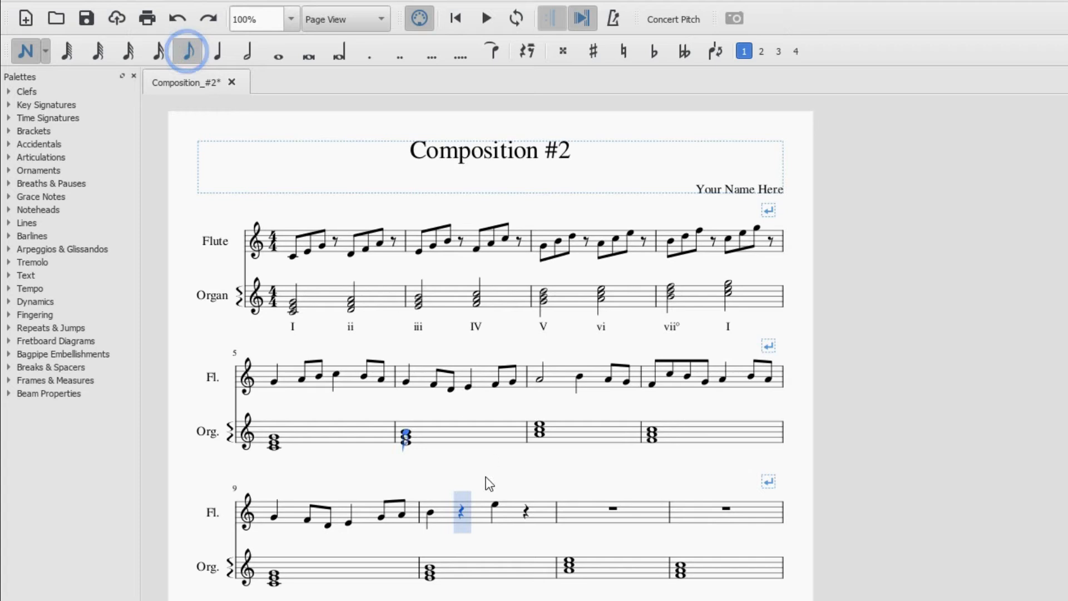
pyautogui.click(459, 511)
pyautogui.click(469, 508)
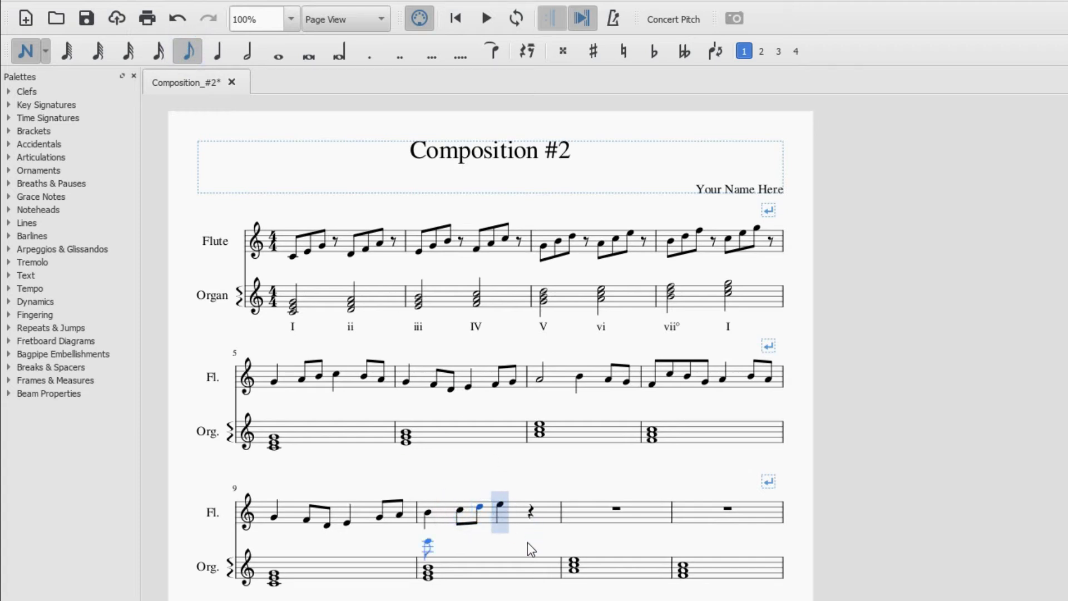
pyautogui.press('Escape')
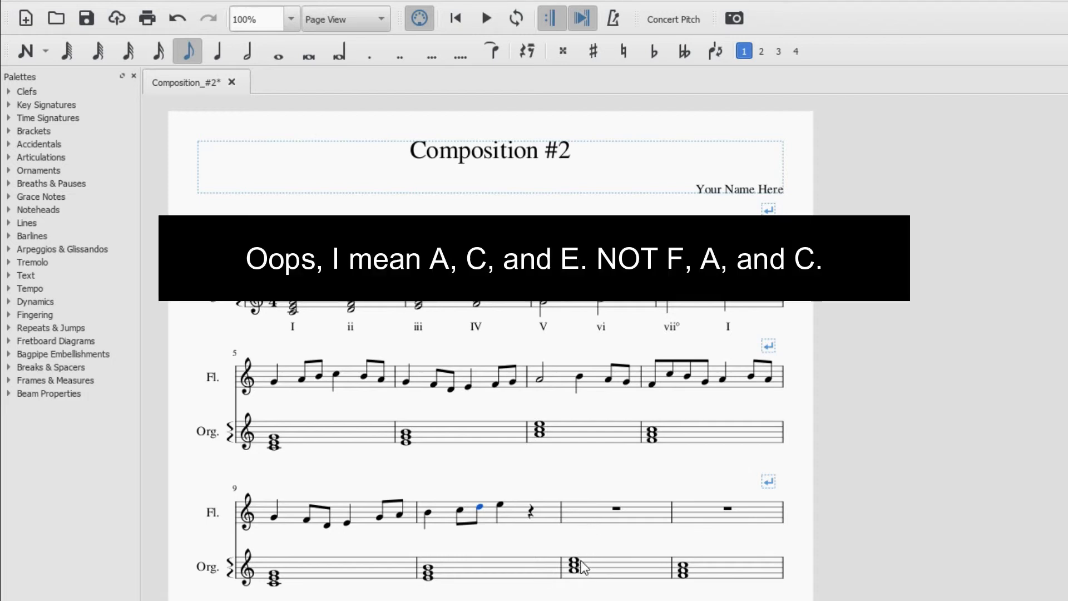
# Enter a half-note C at the start of flute measure 11 and leave note input
pyautogui.click(576, 519)
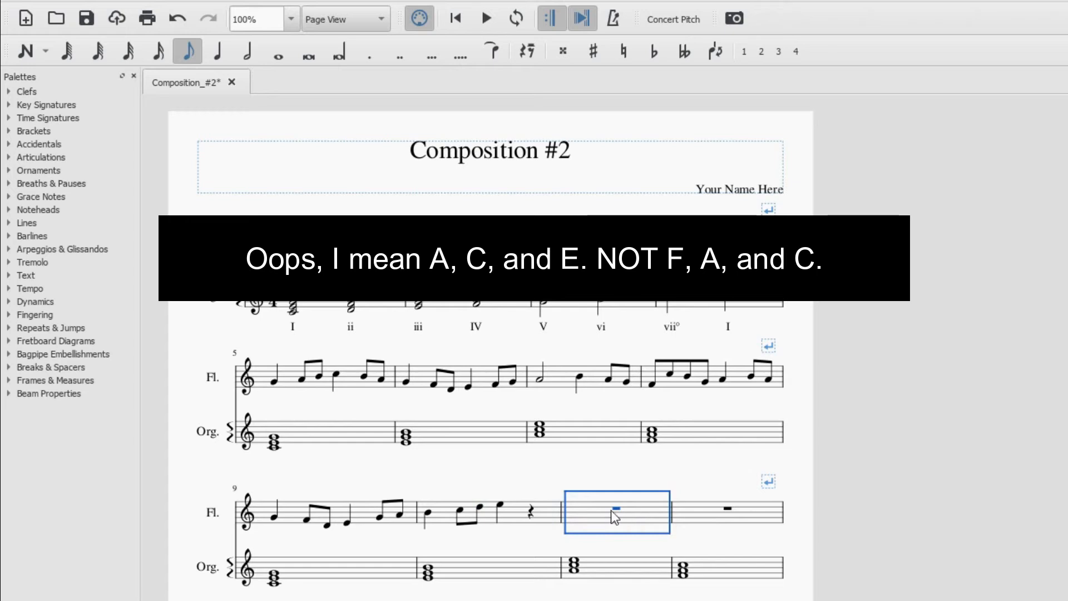
pyautogui.press('n')
pyautogui.click(247, 52)
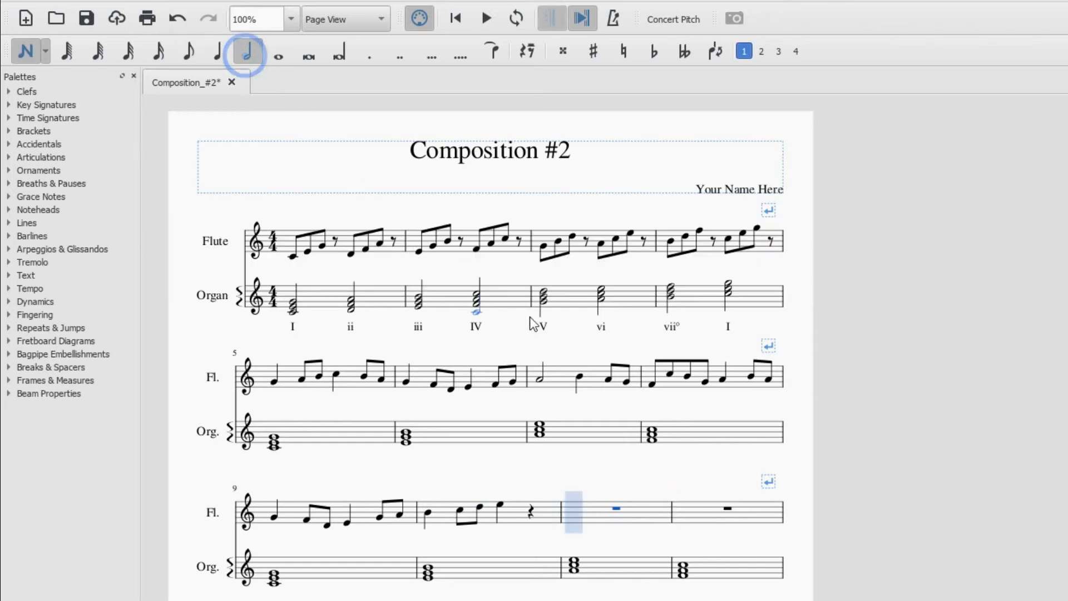
pyautogui.click(569, 510)
pyautogui.press('Escape')
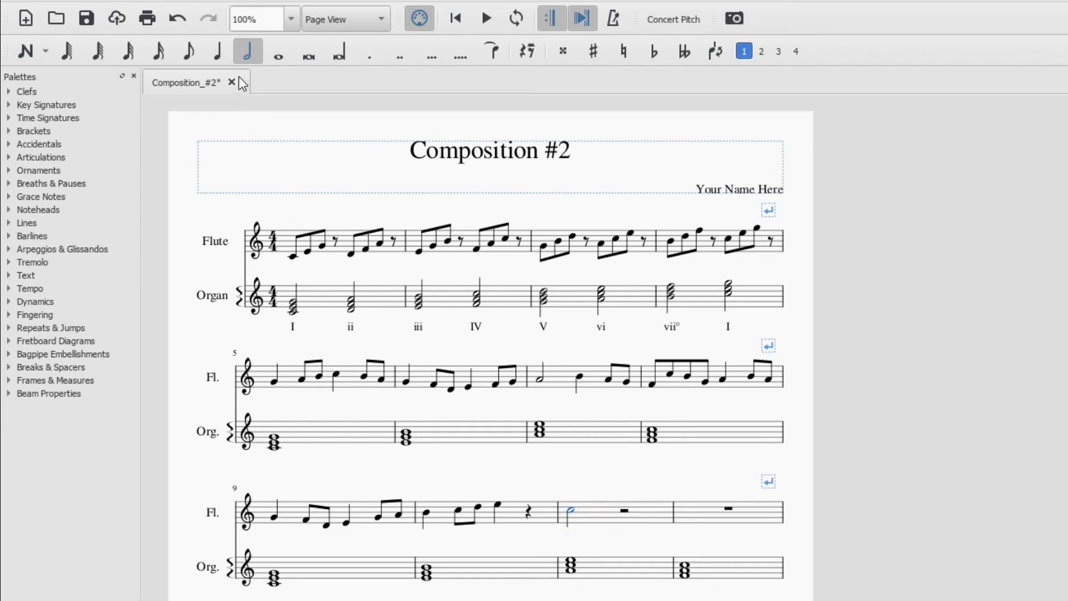
# Undo the accidental shortening of the half-note C, and fill beat 4 of flute measure 10 with eighth notes D and C
pyautogui.click(188, 52)
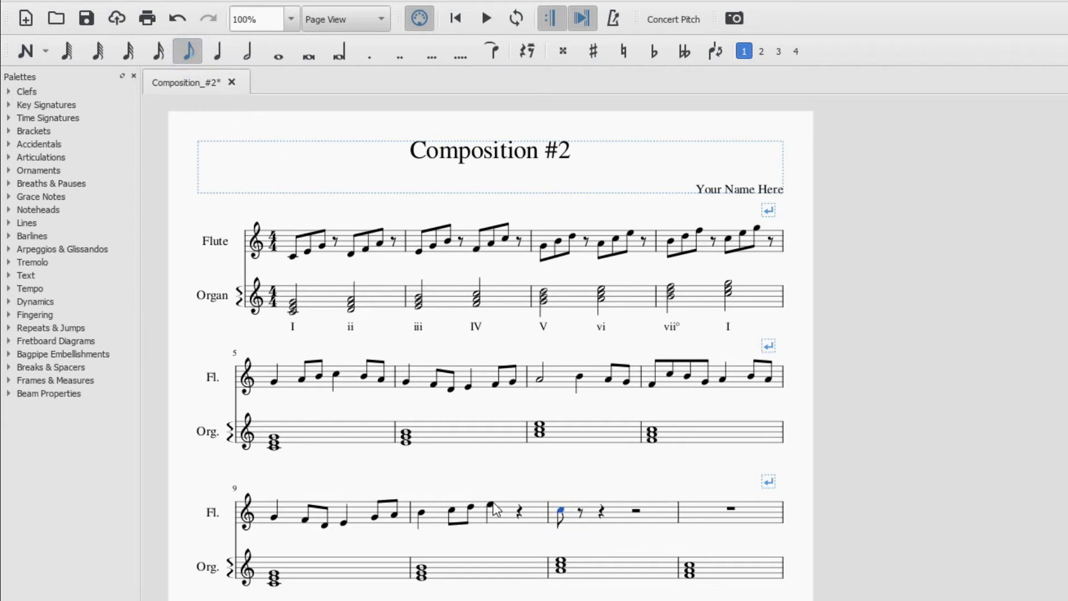
pyautogui.hotkey('ctrl', 'z')
pyautogui.click(529, 511)
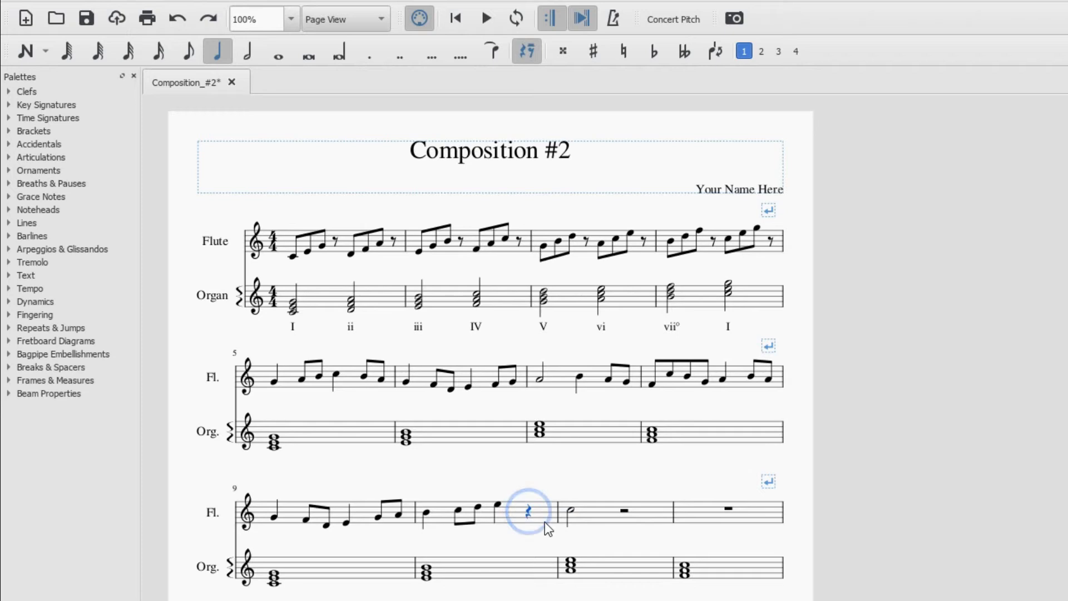
pyautogui.click(189, 52)
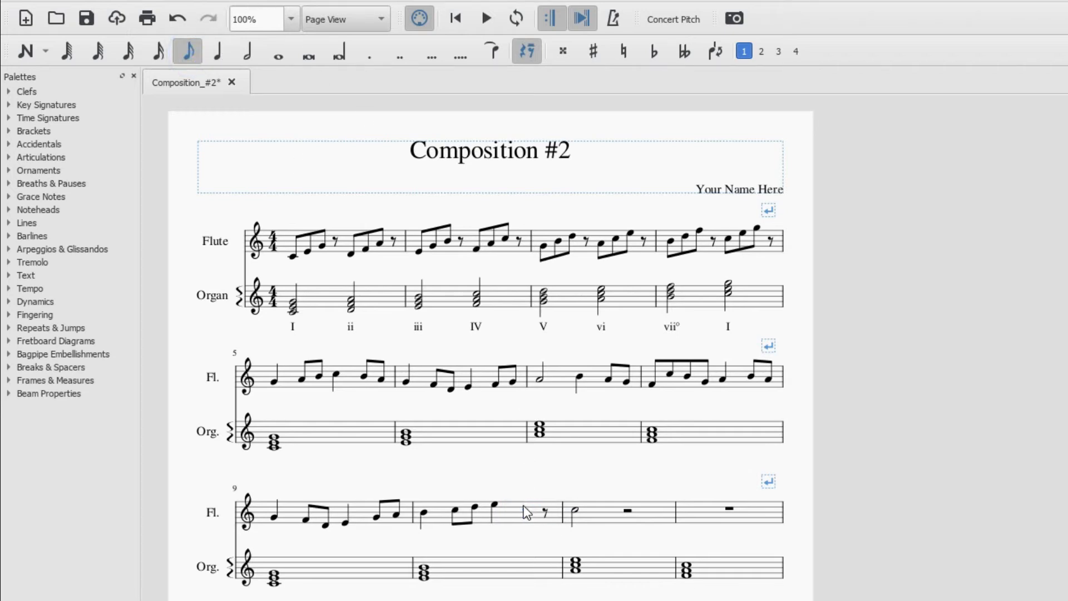
pyautogui.press('n')
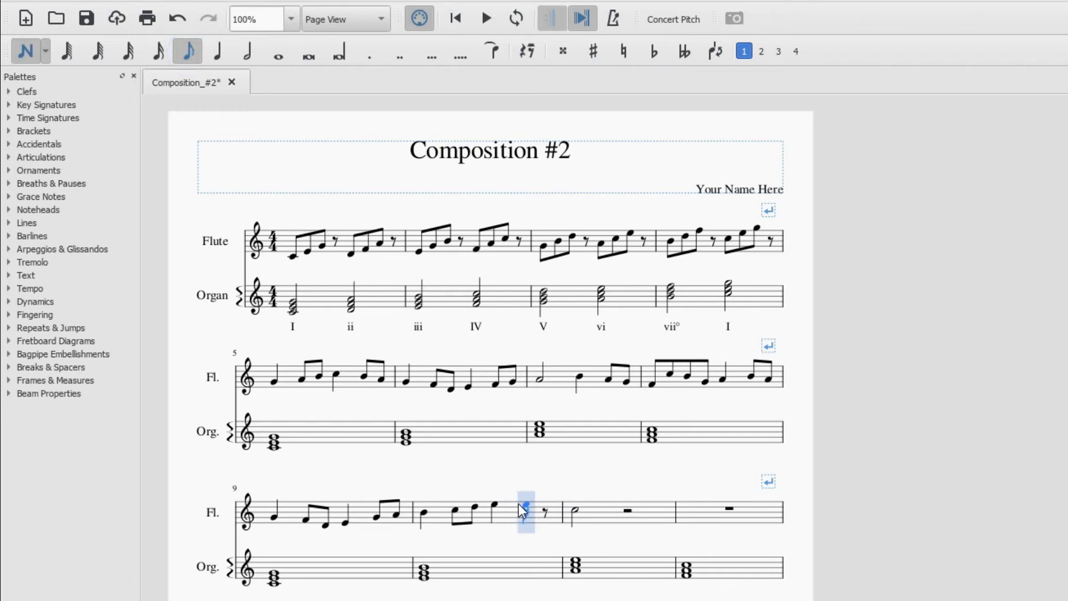
pyautogui.click(518, 507)
pyautogui.click(540, 510)
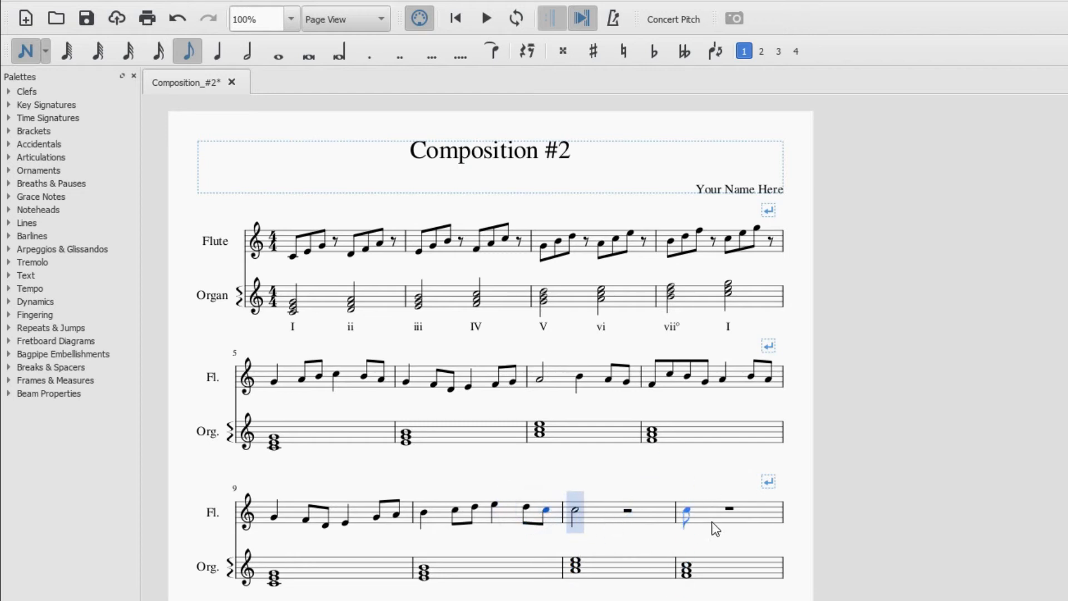
pyautogui.press('Escape')
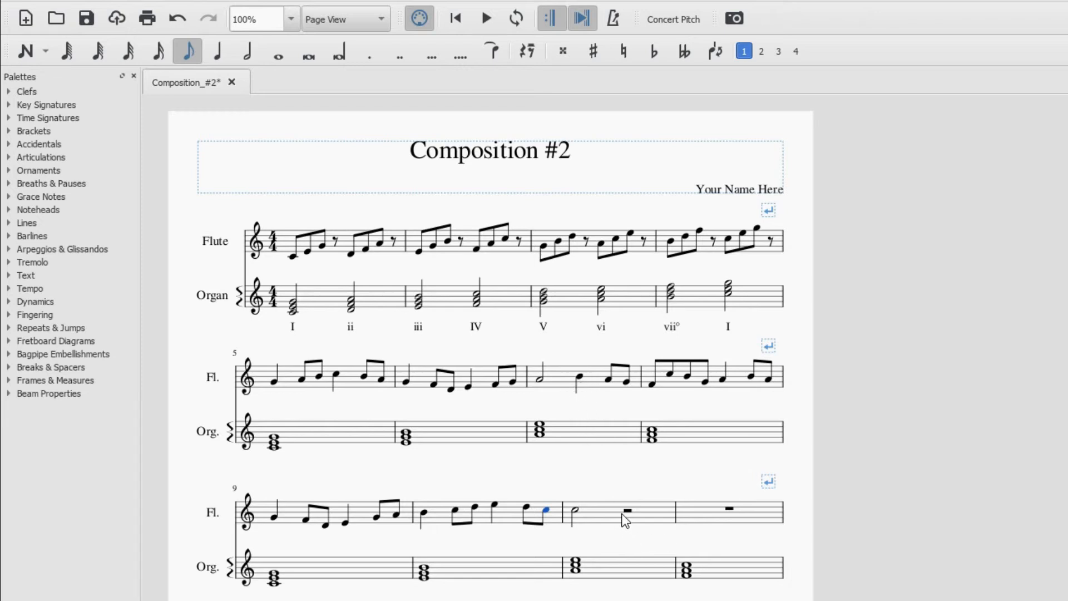
# Undo the accidental duration change to the C, enter a quarter-note D on beat 3 of flute measure 11, and leave note input
pyautogui.click(213, 58)
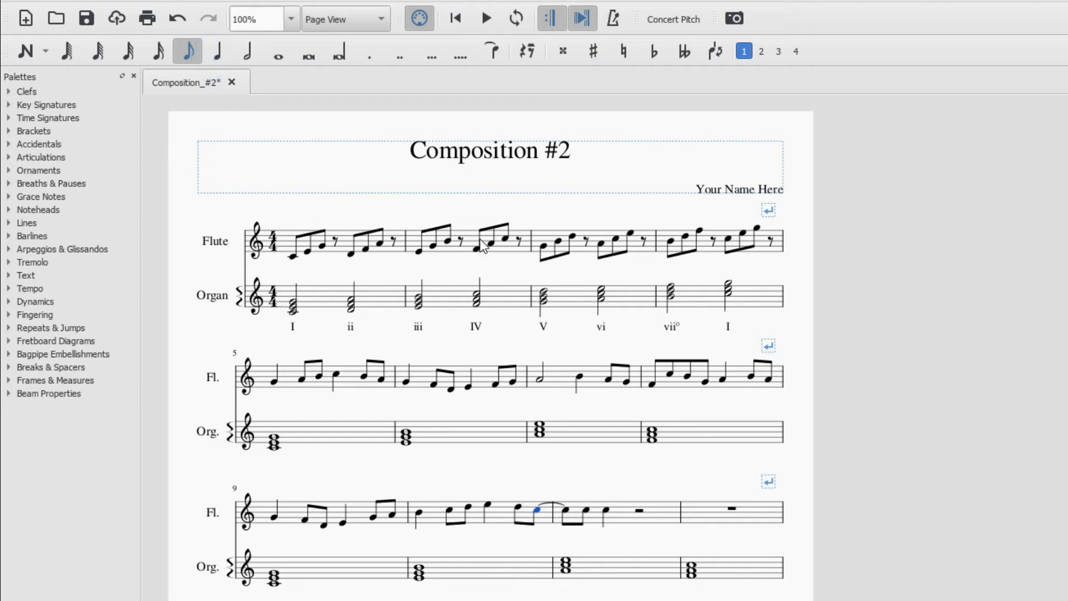
pyautogui.hotkey('ctrl', 'z')
pyautogui.click(627, 515)
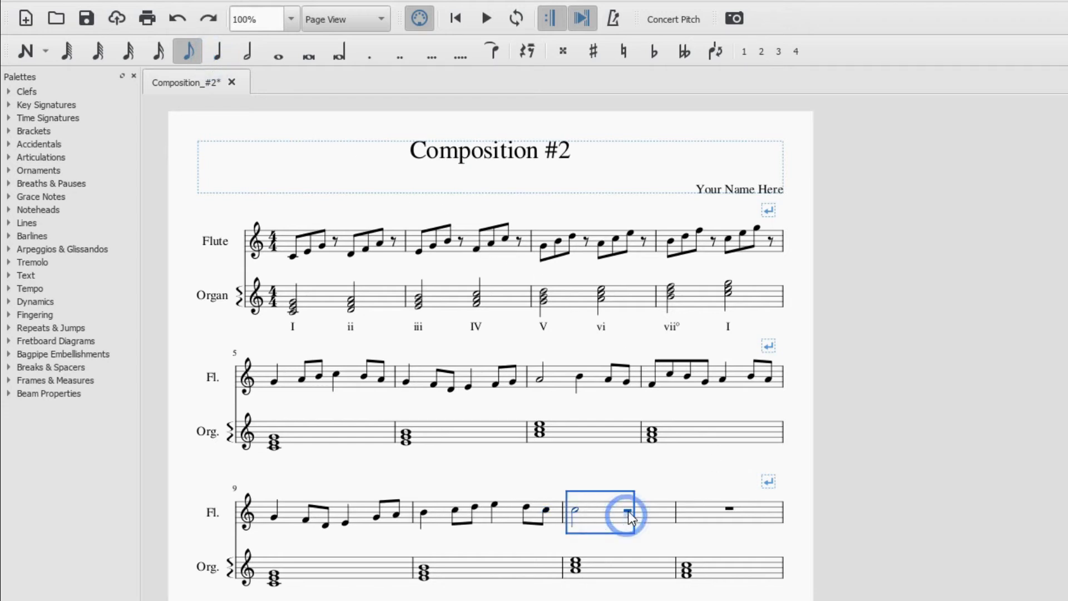
pyautogui.click(628, 510)
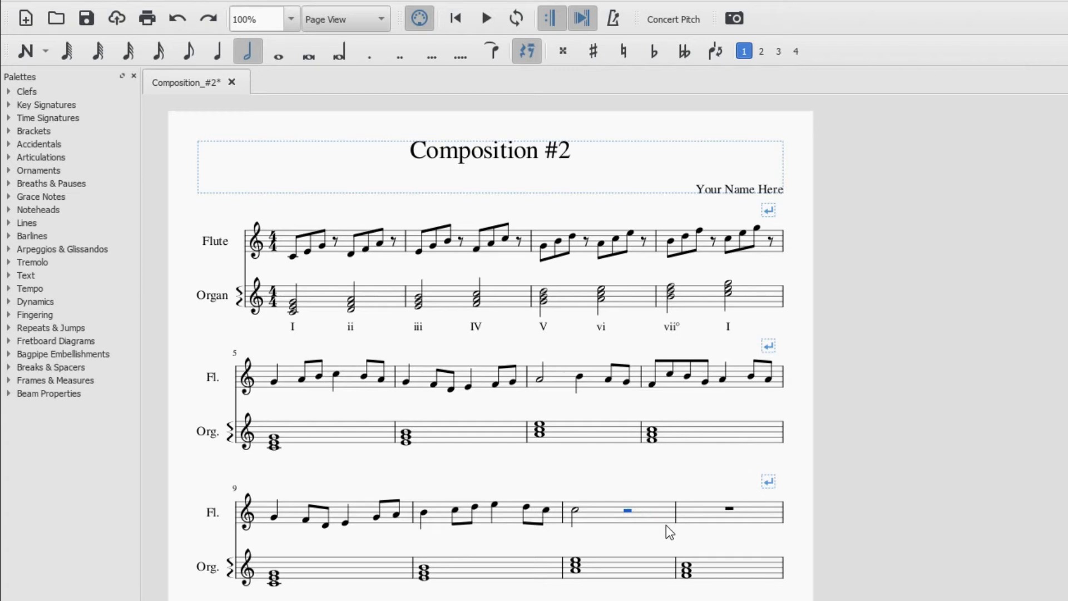
pyautogui.press('n')
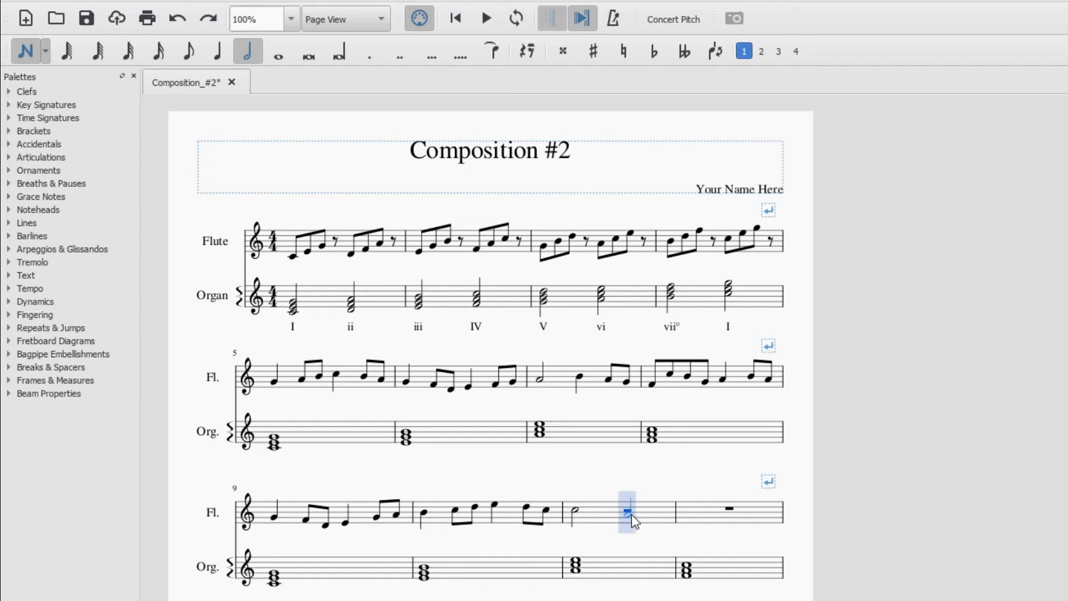
pyautogui.click(216, 52)
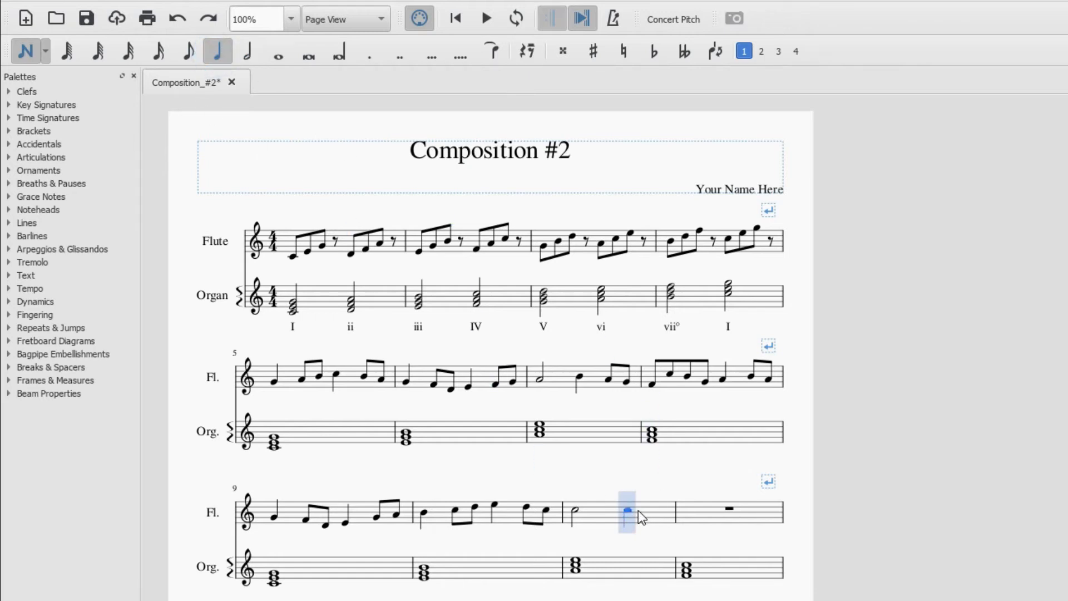
pyautogui.click(639, 507)
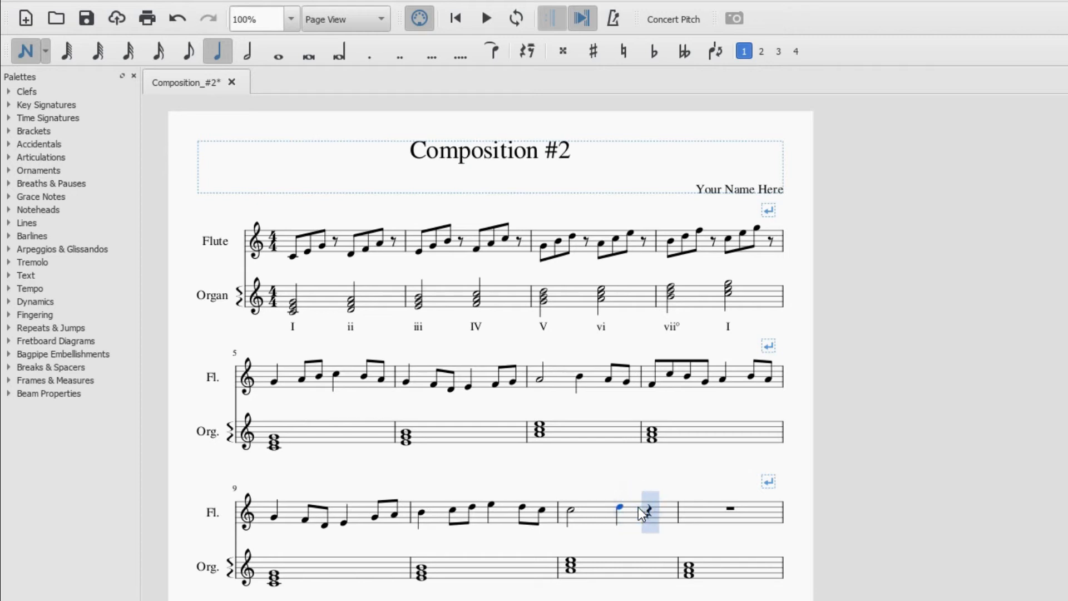
pyautogui.press('Escape')
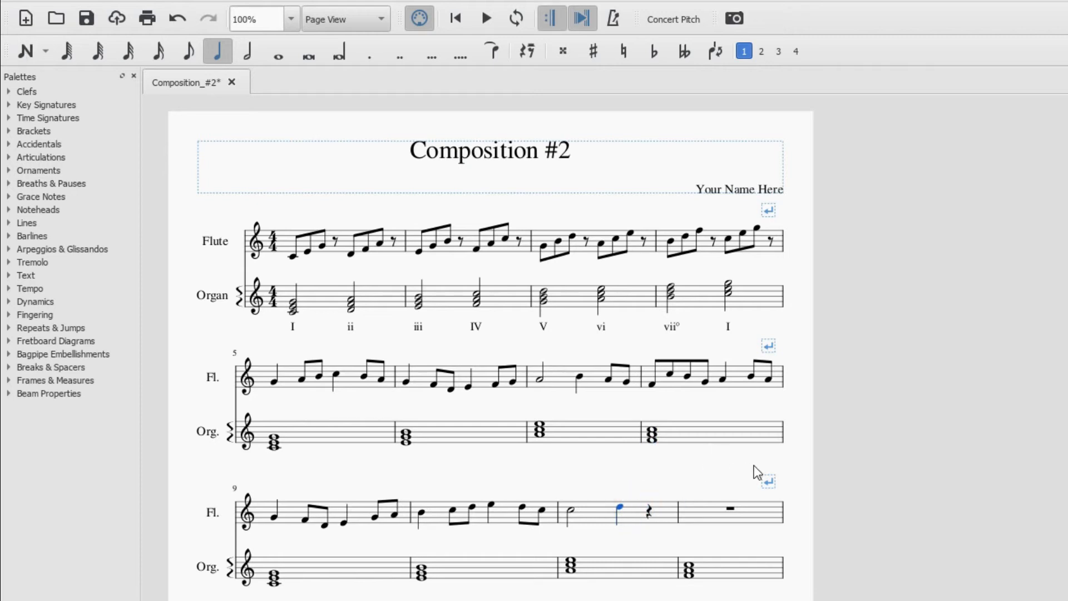
# Undo the accidental eighth-note change to the D, and enter an eighth-note C at the start of flute measure 12
pyautogui.click(189, 51)
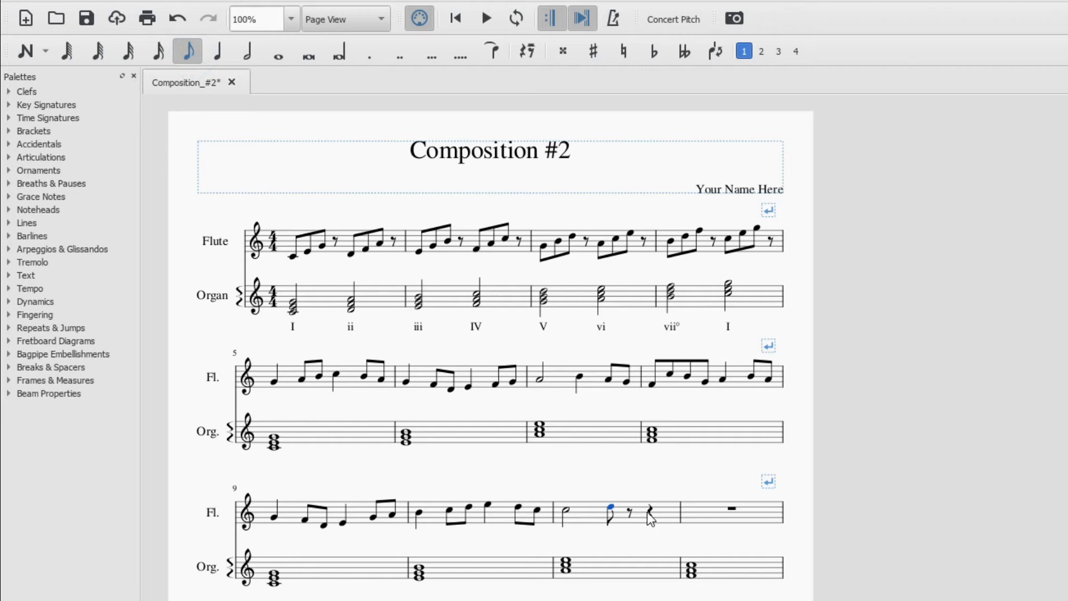
pyautogui.hotkey('ctrl', 'z')
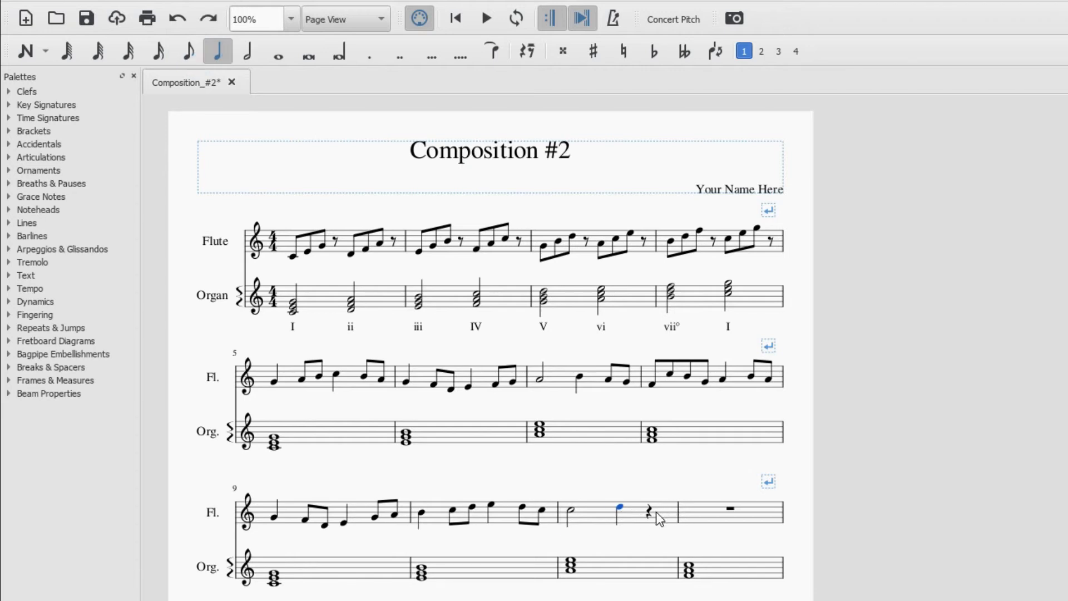
pyautogui.click(649, 512)
pyautogui.press('n')
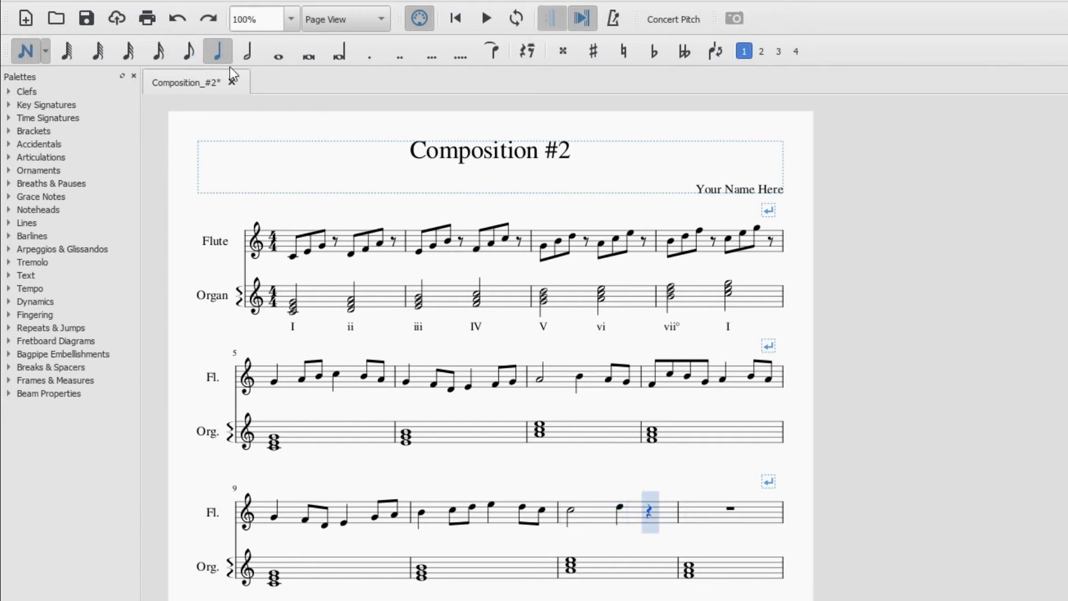
pyautogui.click(190, 51)
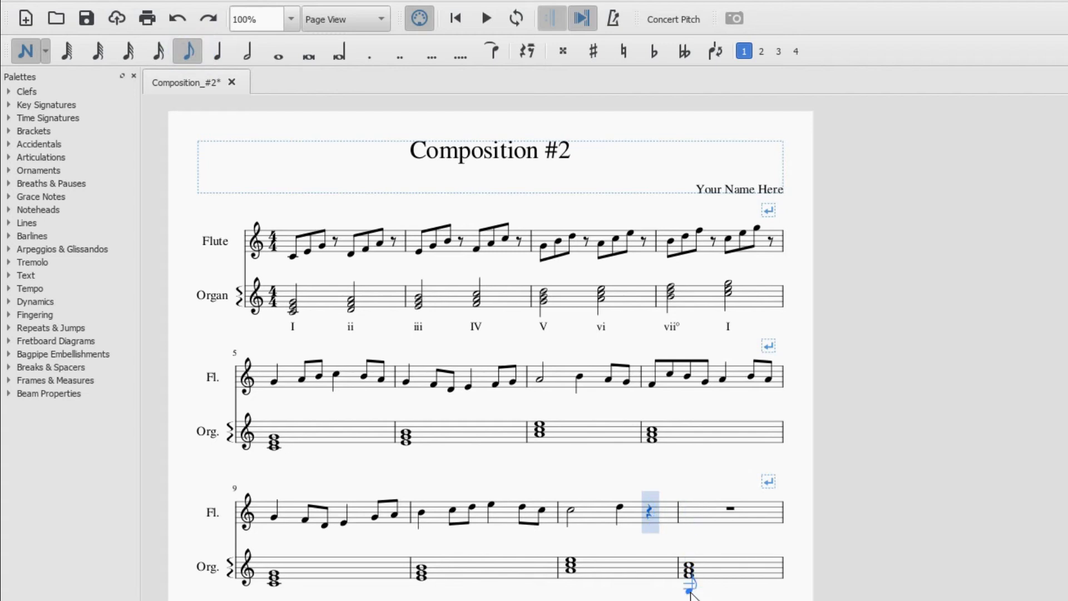
pyautogui.click(698, 521)
pyautogui.click(699, 511)
pyautogui.click(697, 513)
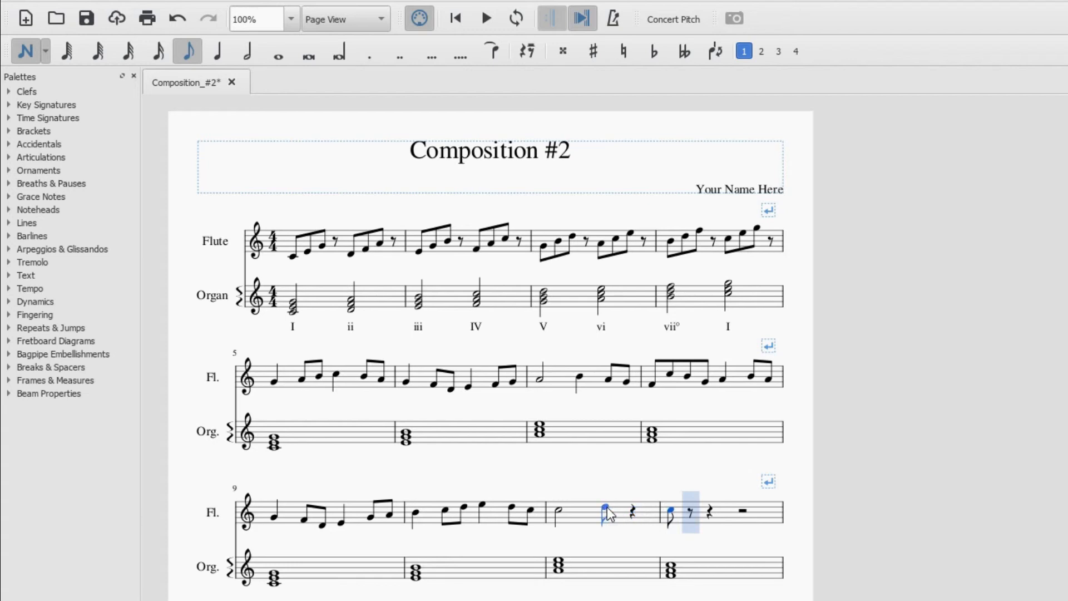
# Fill beat 4 of flute measure 11 with eighth notes E and B
pyautogui.click(625, 507)
pyautogui.click(627, 505)
pyautogui.click(639, 512)
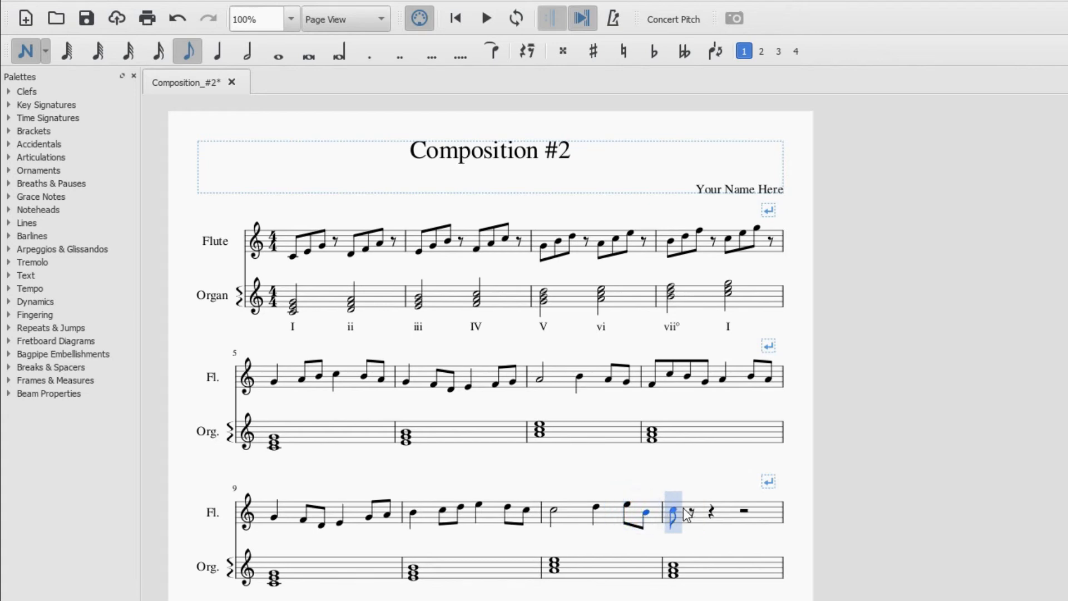
# Enter a quarter-note A on beat 3 of flute measure 12
pyautogui.click(220, 49)
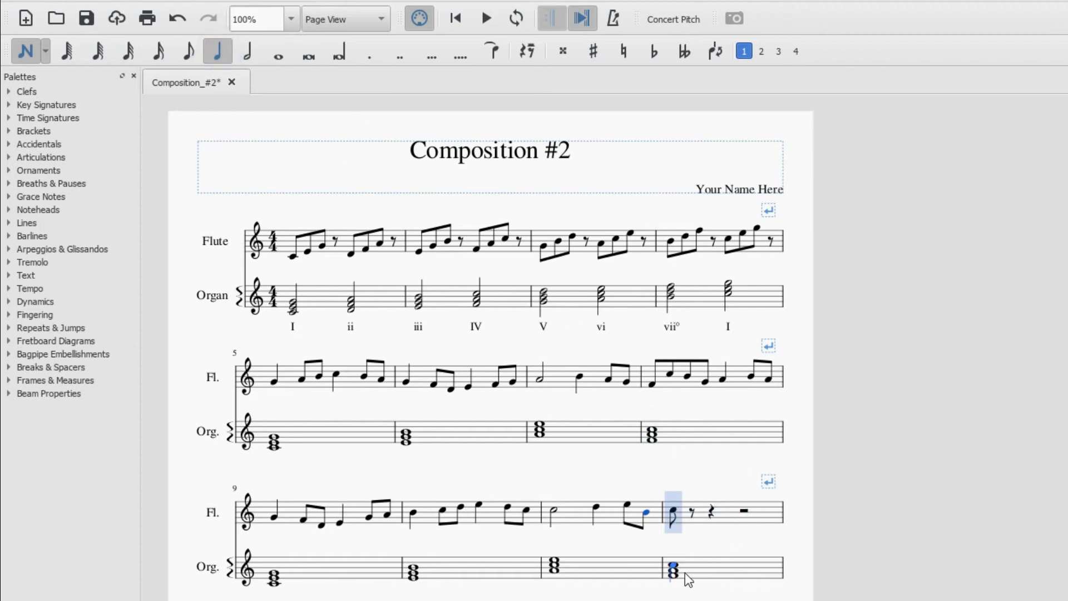
pyautogui.click(733, 516)
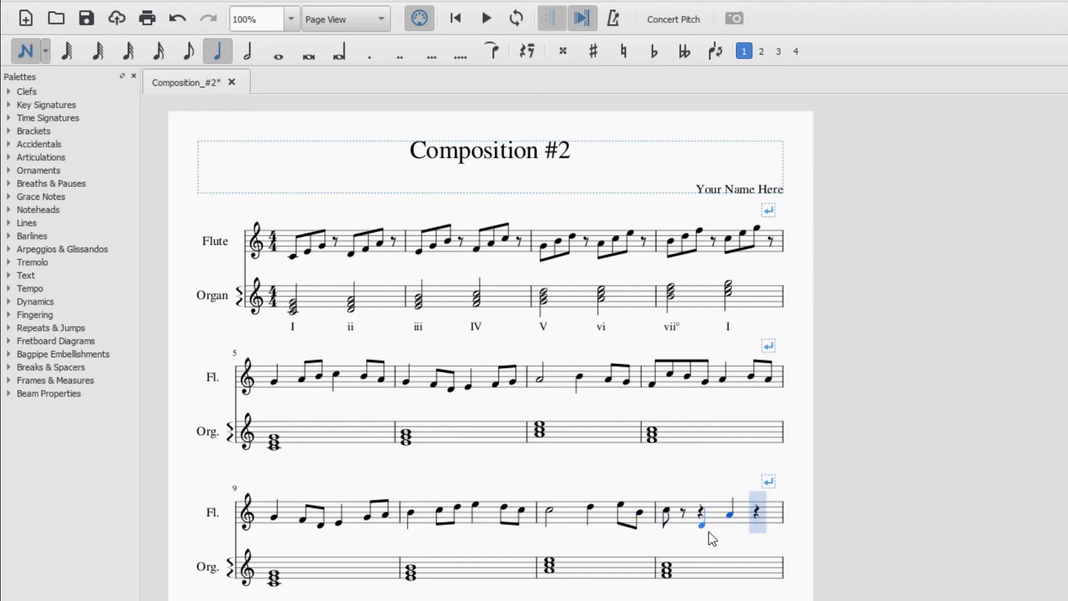
pyautogui.press('Escape')
# Fill the rests after the opening C of flute measure 12 with eighth notes B, A and G, and leave note input
pyautogui.press('n')
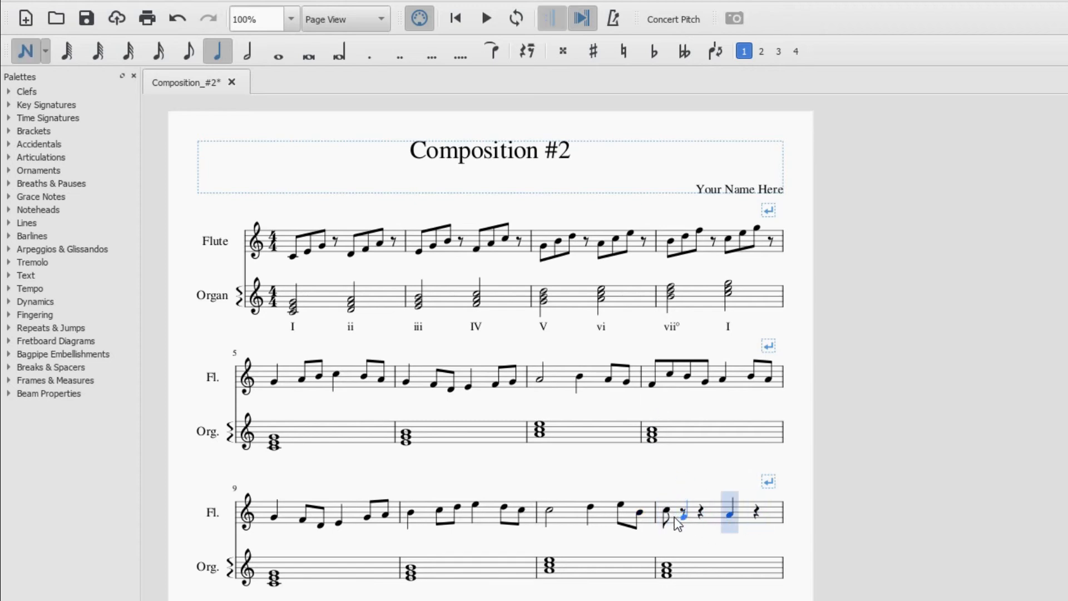
pyautogui.click(187, 51)
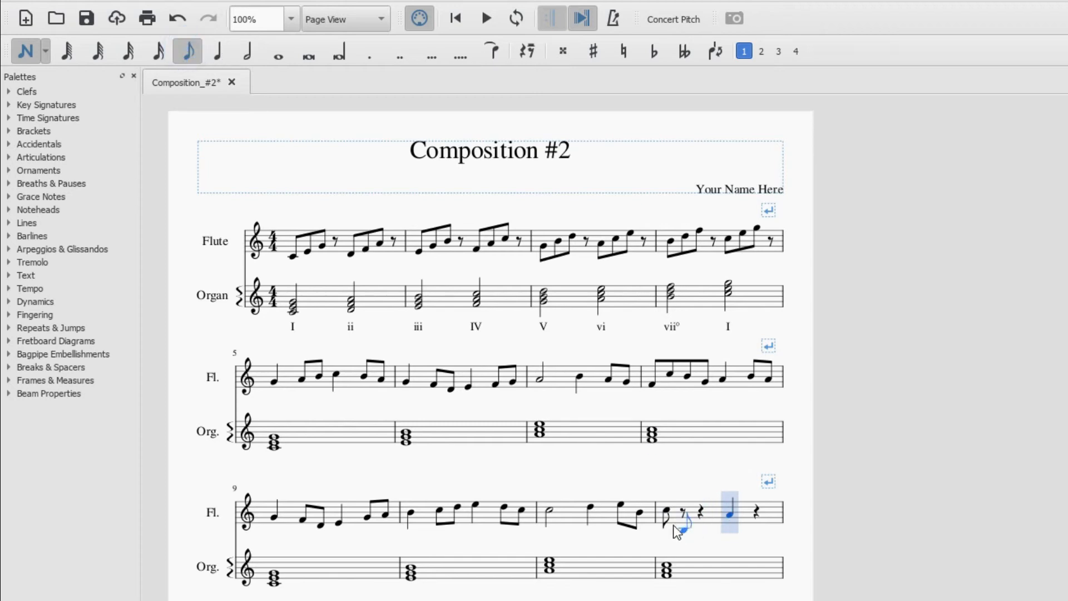
pyautogui.click(677, 512)
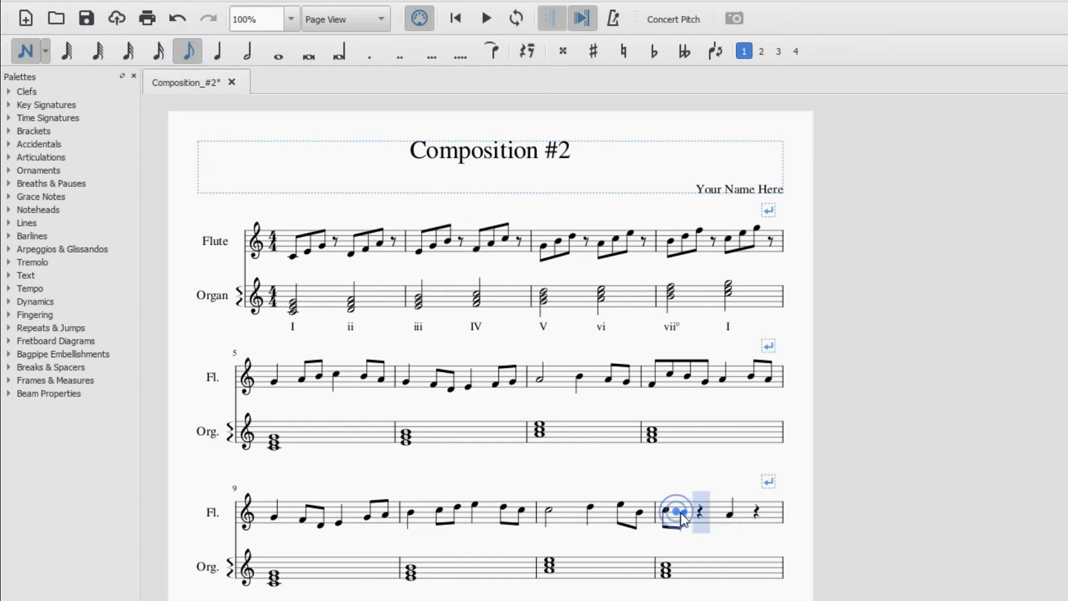
pyautogui.click(695, 516)
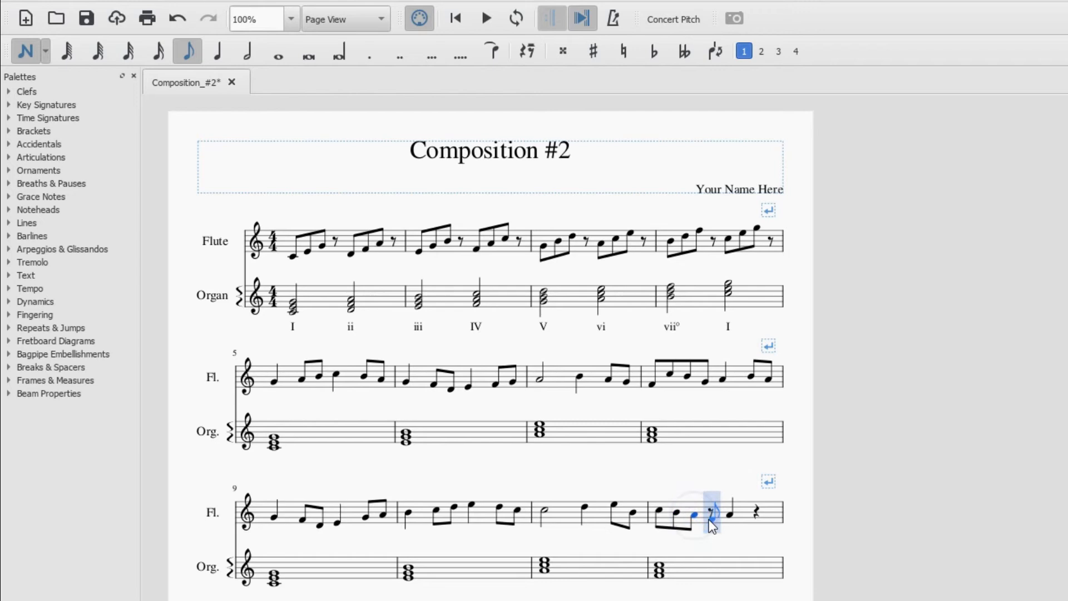
pyautogui.click(709, 518)
pyautogui.press('Escape')
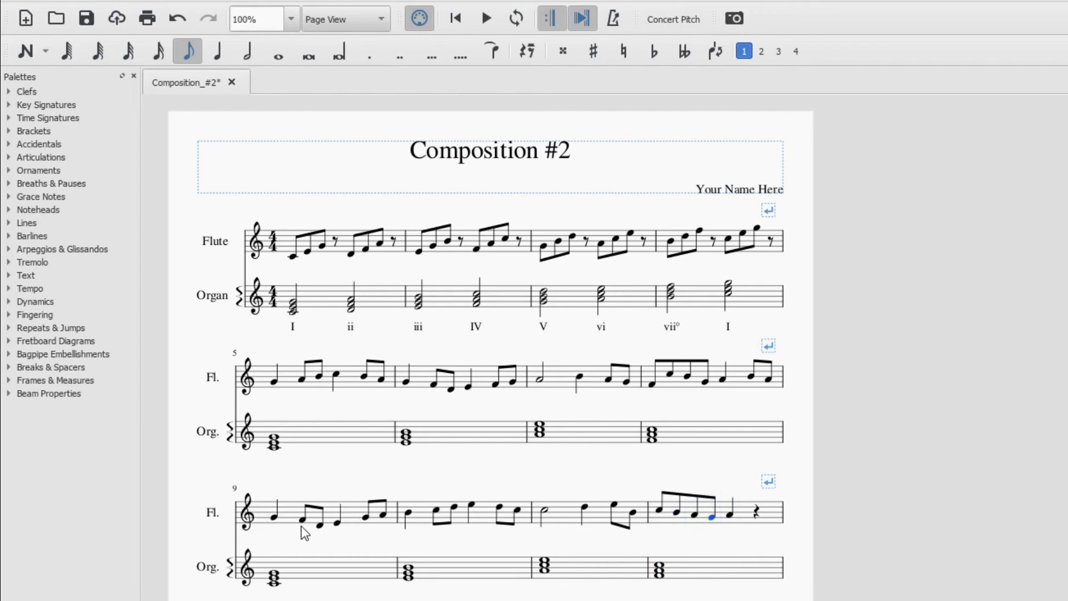
# Play the score back from the start of measure 9, and lower the last eighth note of flute measure 10 to B
pyautogui.click(275, 516)
pyautogui.click(486, 18)
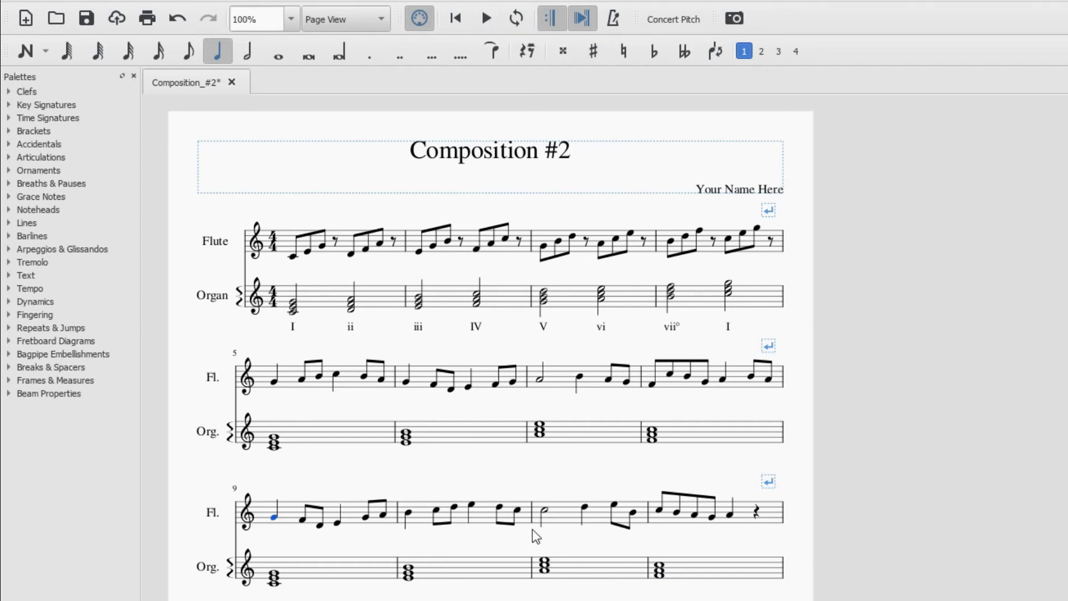
pyautogui.click(517, 510)
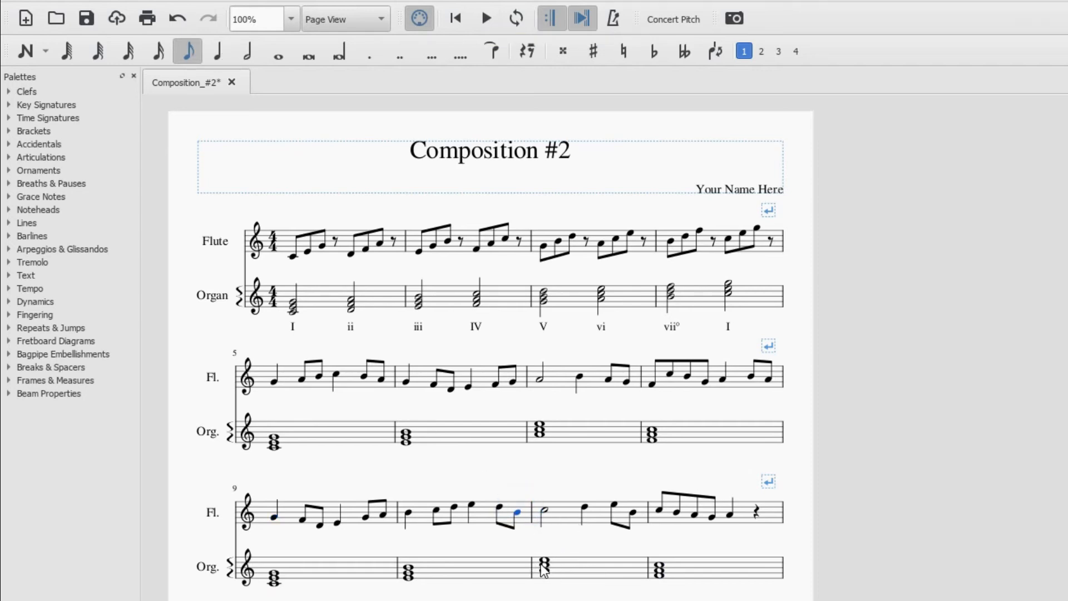
# Listen to the flute melody from the start of measure 10 and again from the start of measure 5
pyautogui.click(409, 513)
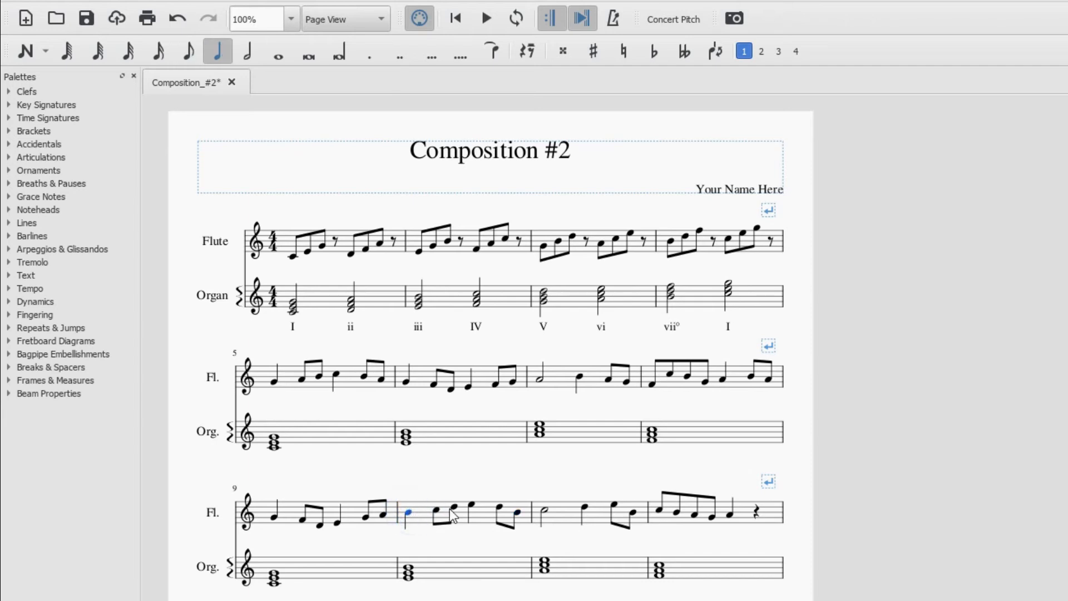
pyautogui.press('space')
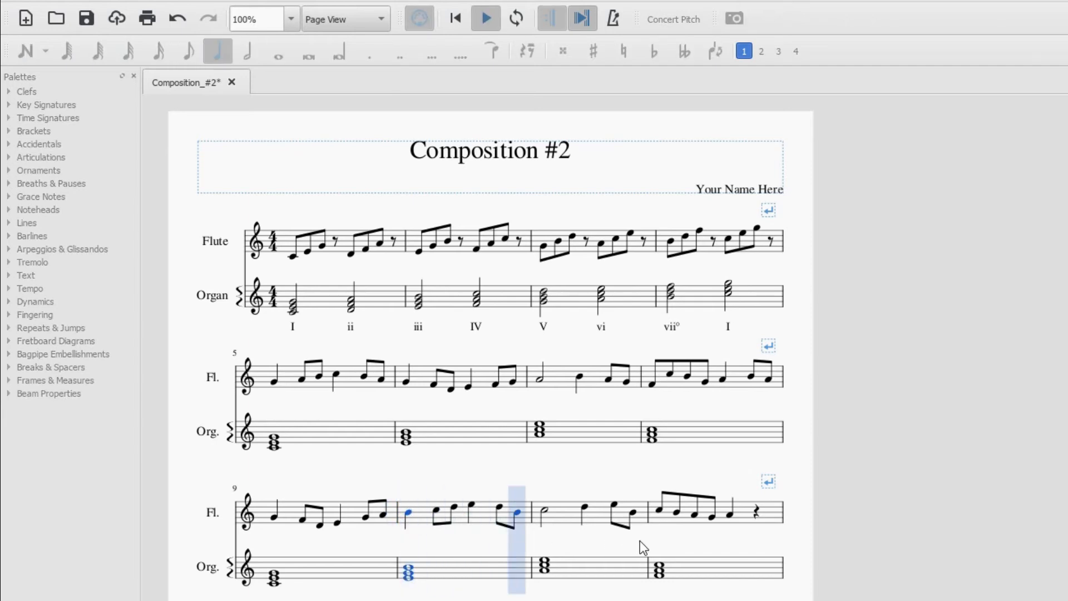
pyautogui.press('space')
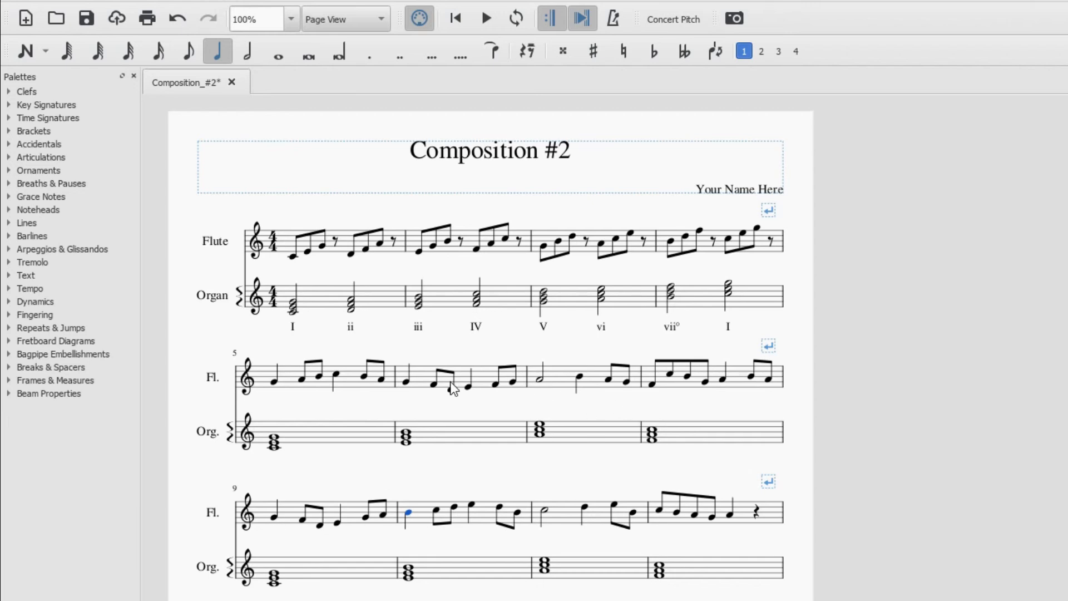
pyautogui.click(274, 383)
pyautogui.press('space')
# Lengthen the A on beat 3 of flute measure 12 to a half note
pyautogui.click(730, 516)
pyautogui.click(248, 49)
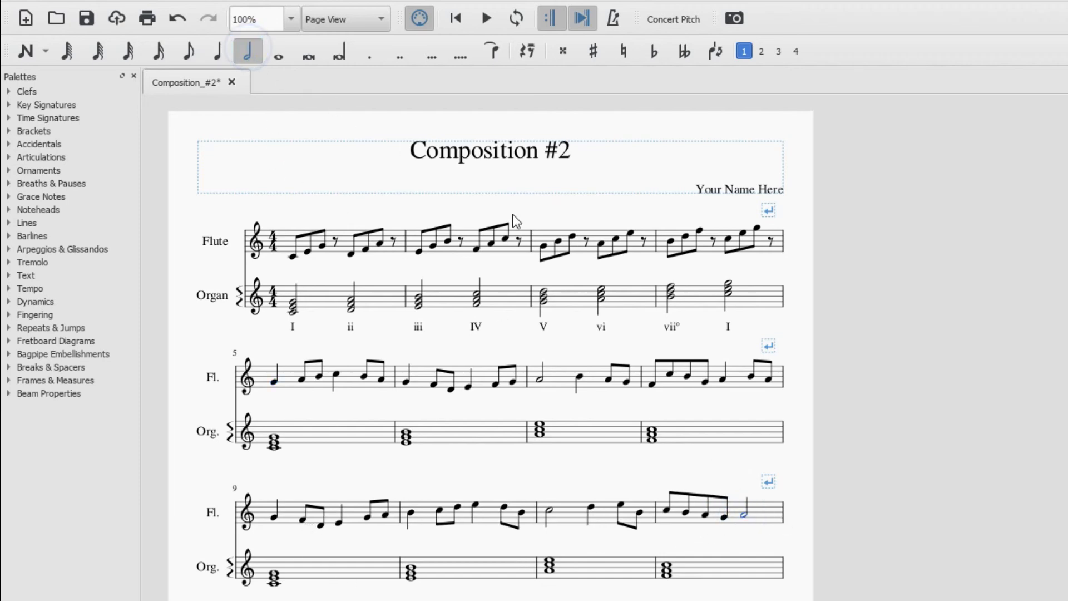
# Shorten the first G of flute measure 9 to an eighth note and follow it with an eighth-note E
pyautogui.click(275, 521)
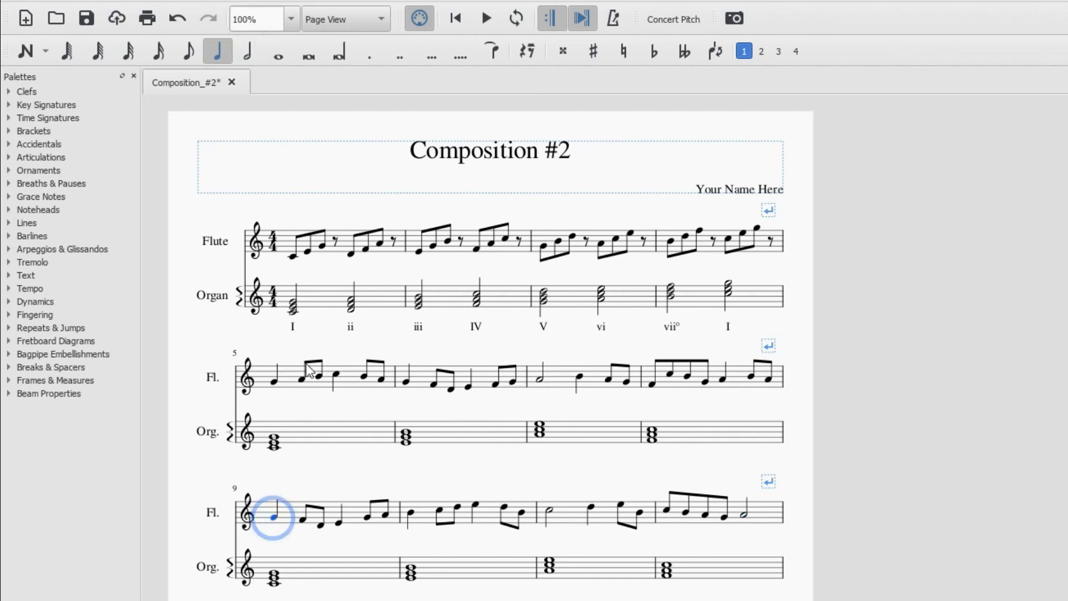
pyautogui.click(187, 51)
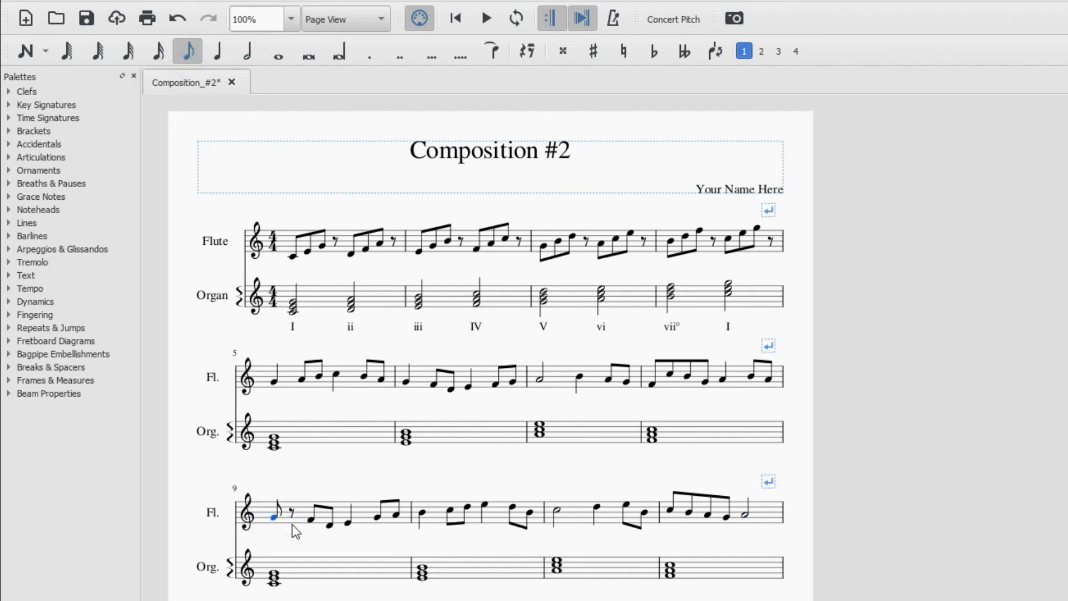
pyautogui.press('n')
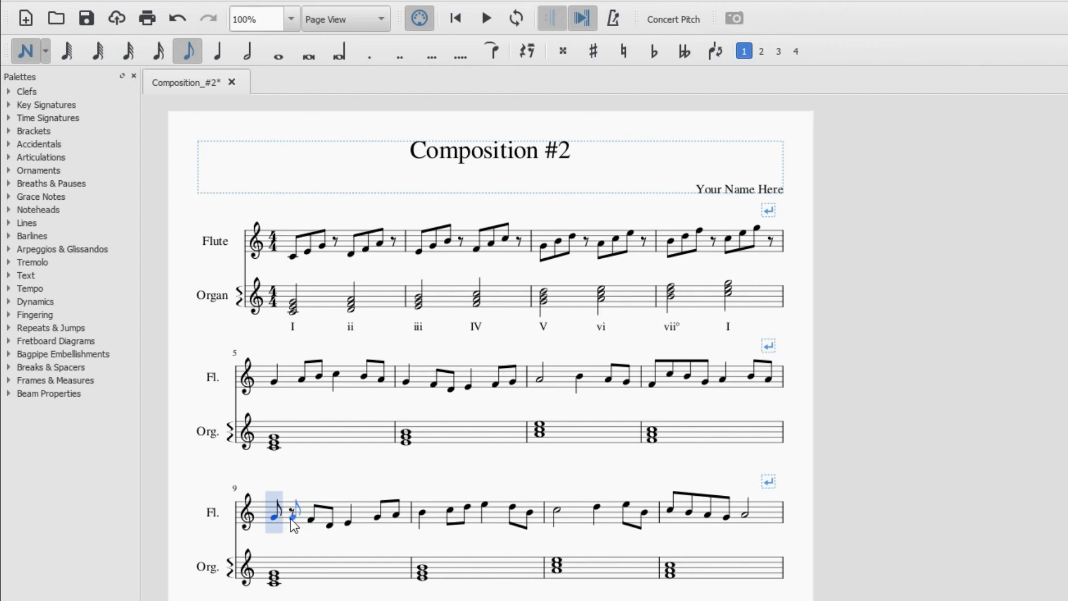
pyautogui.click(291, 519)
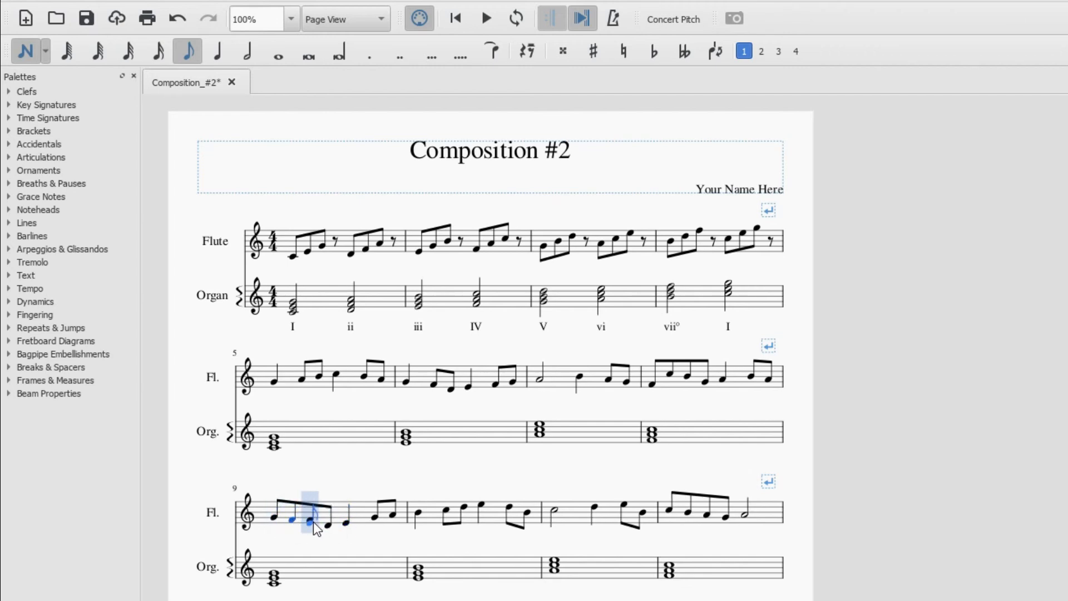
pyautogui.click(313, 521)
pyautogui.press('Escape')
# Play back the revised flute melody from the first note of measure 9, and stop playback
pyautogui.click(274, 517)
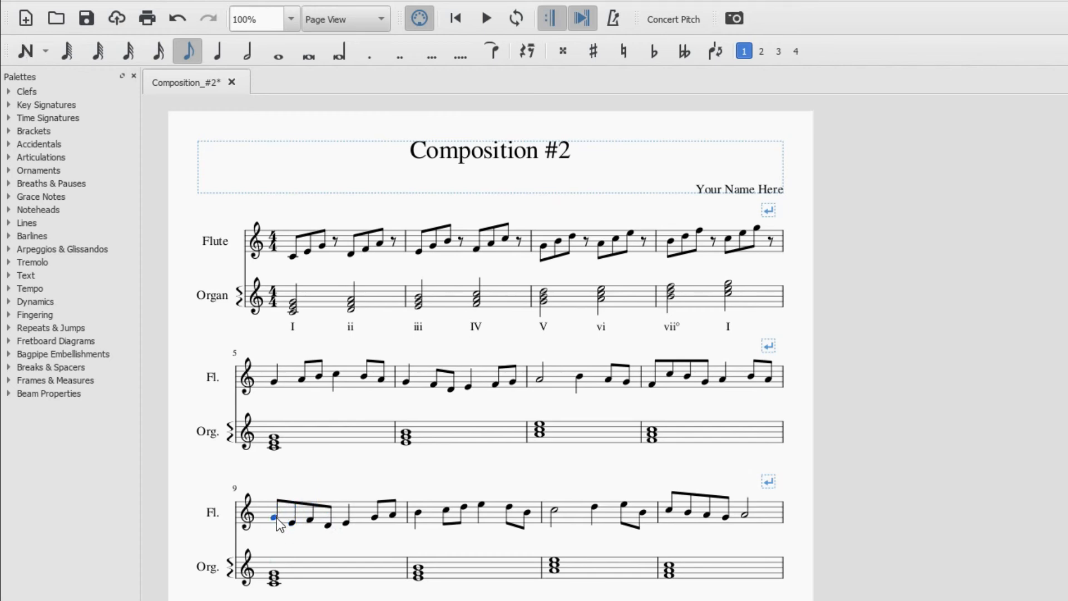
pyautogui.press('space')
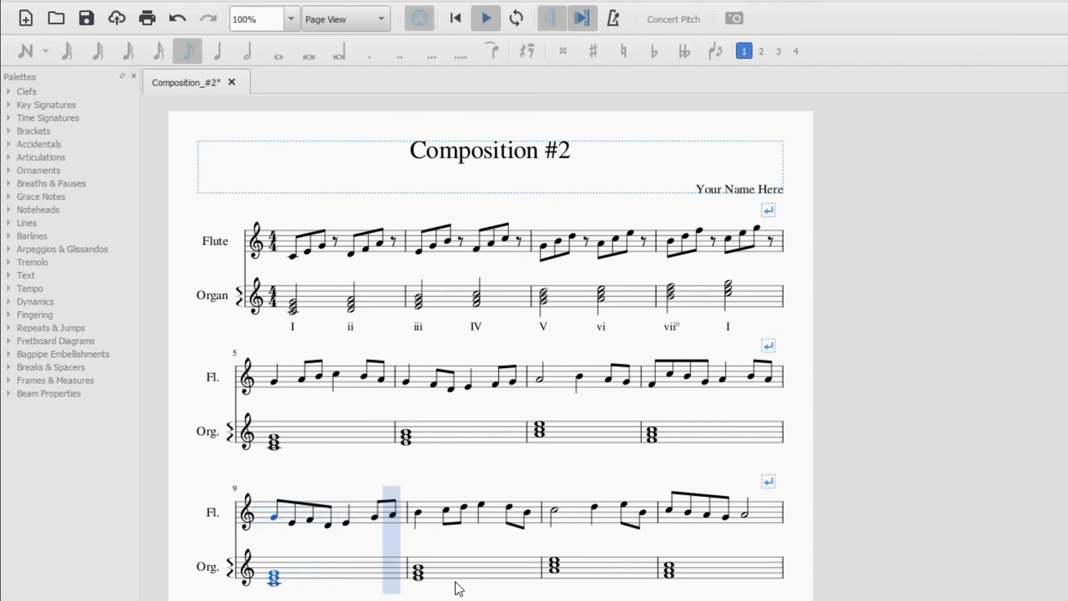
pyautogui.press('space')
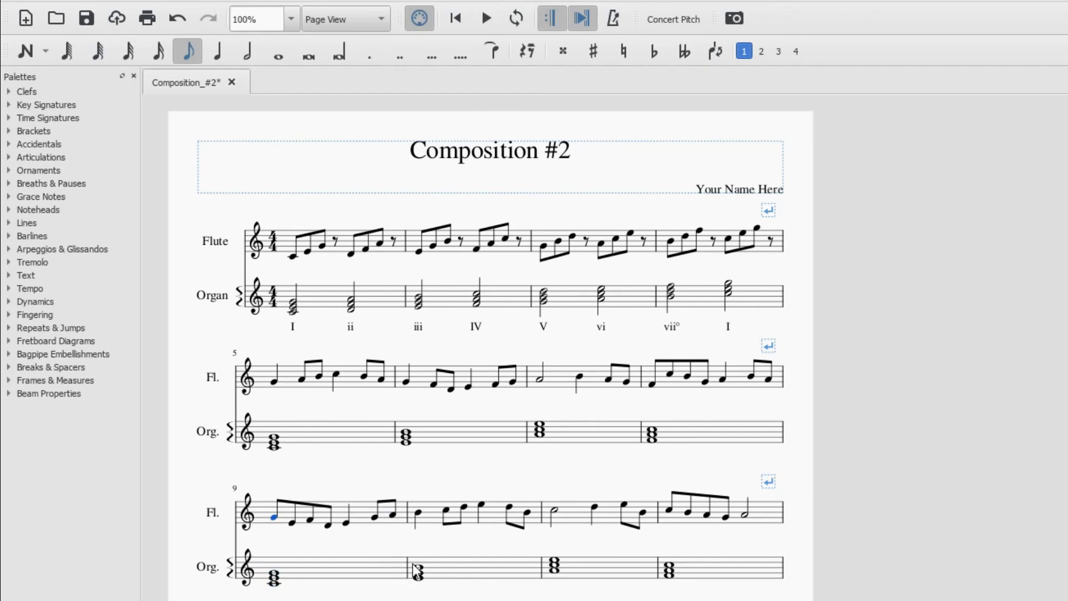
# Shorten the last A of flute measure 9 to a sixteenth note and follow it with a sixteenth-note C
pyautogui.click(393, 515)
pyautogui.click(158, 50)
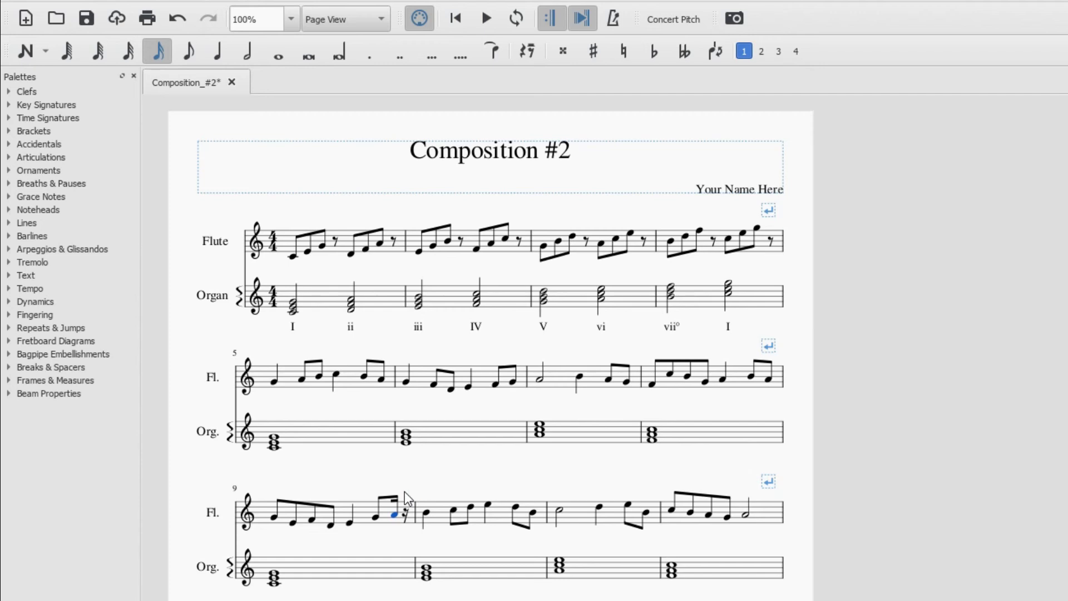
pyautogui.press('n')
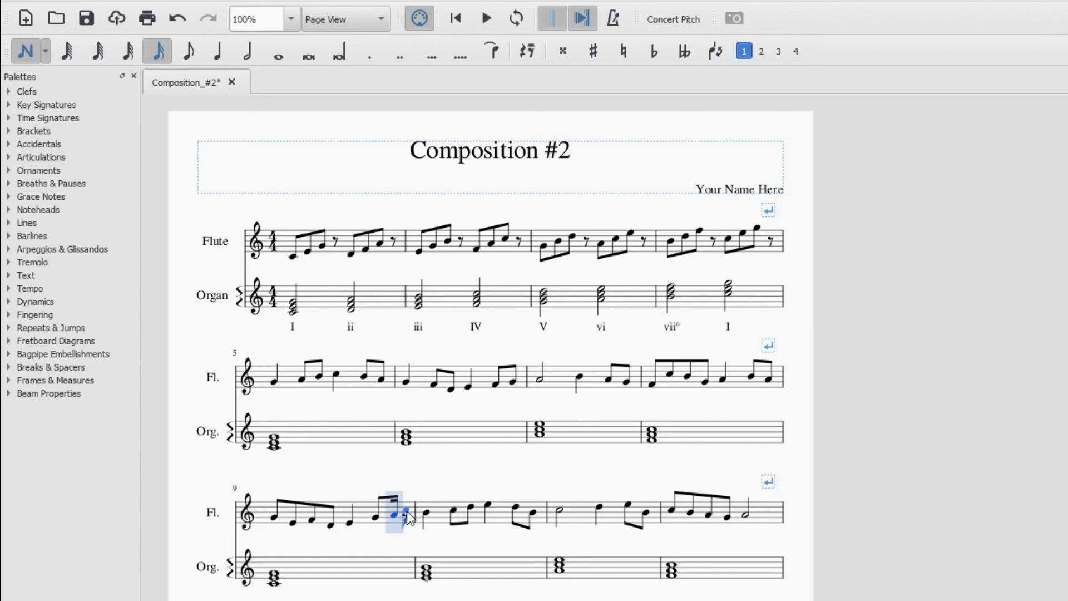
pyautogui.click(406, 510)
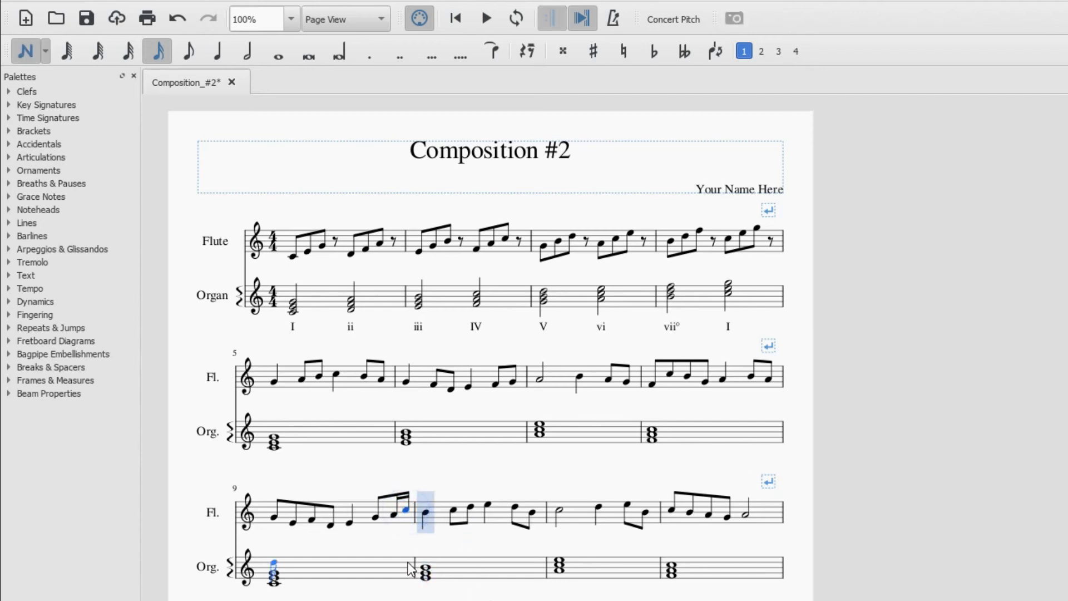
pyautogui.press('Escape')
# Play back the flute melody from the first note of measure 9 into measure 10, and stop playback
pyautogui.click(275, 517)
pyautogui.press('space')
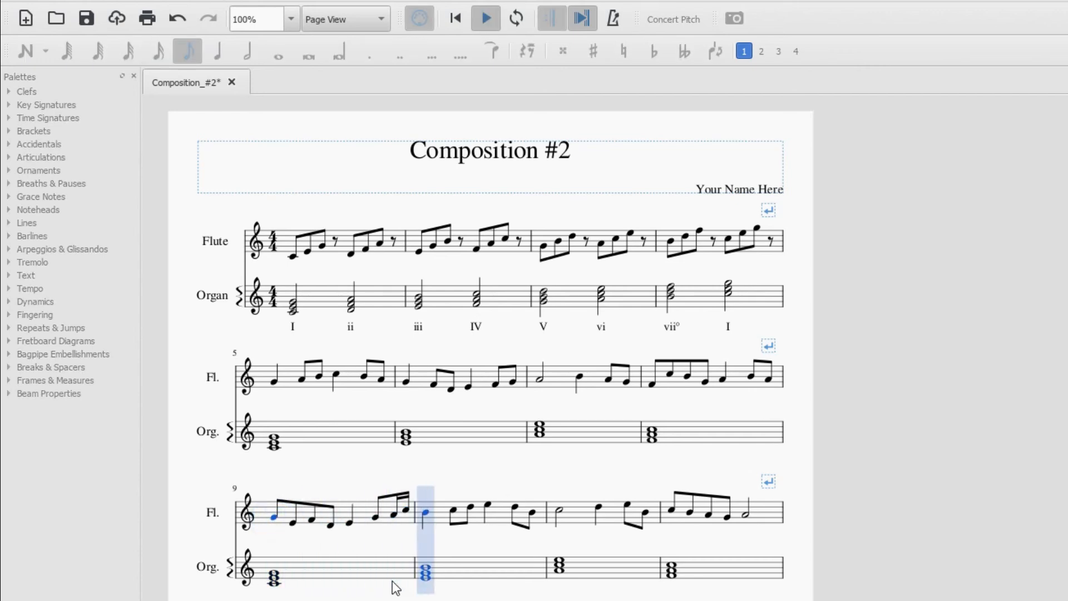
pyautogui.press('space')
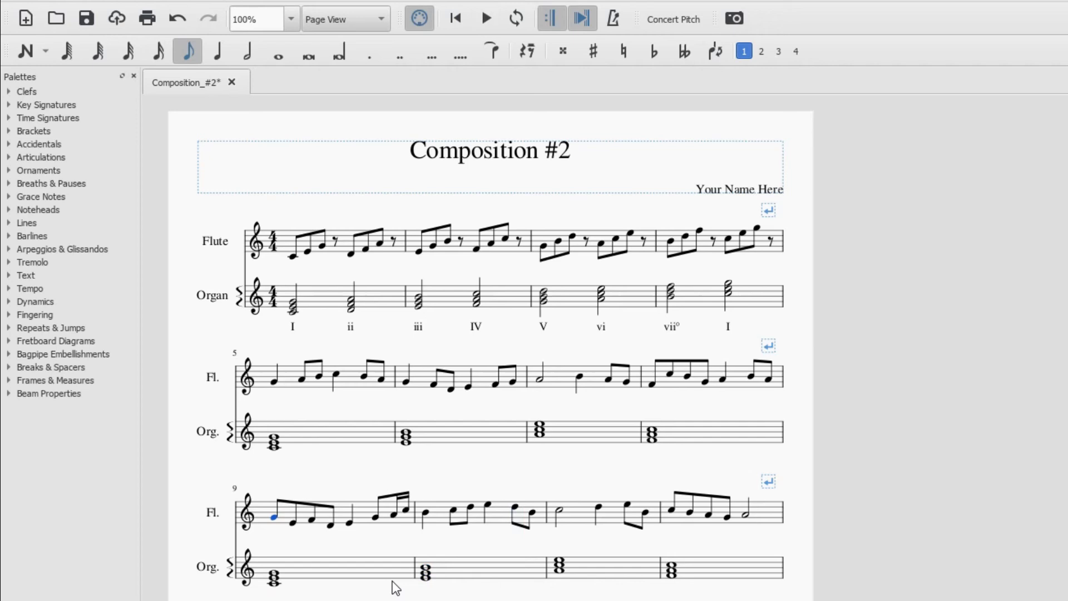
# Shorten the last B of flute measure 10 to a sixteenth note and follow it with a sixteenth-note A
pyautogui.click(532, 514)
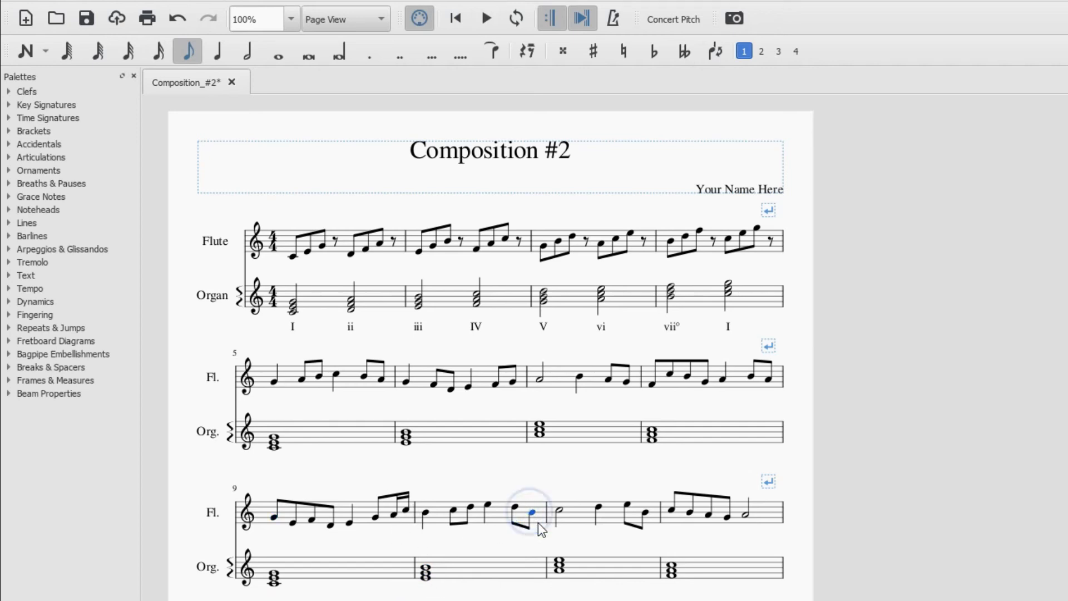
pyautogui.click(158, 53)
pyautogui.press('n')
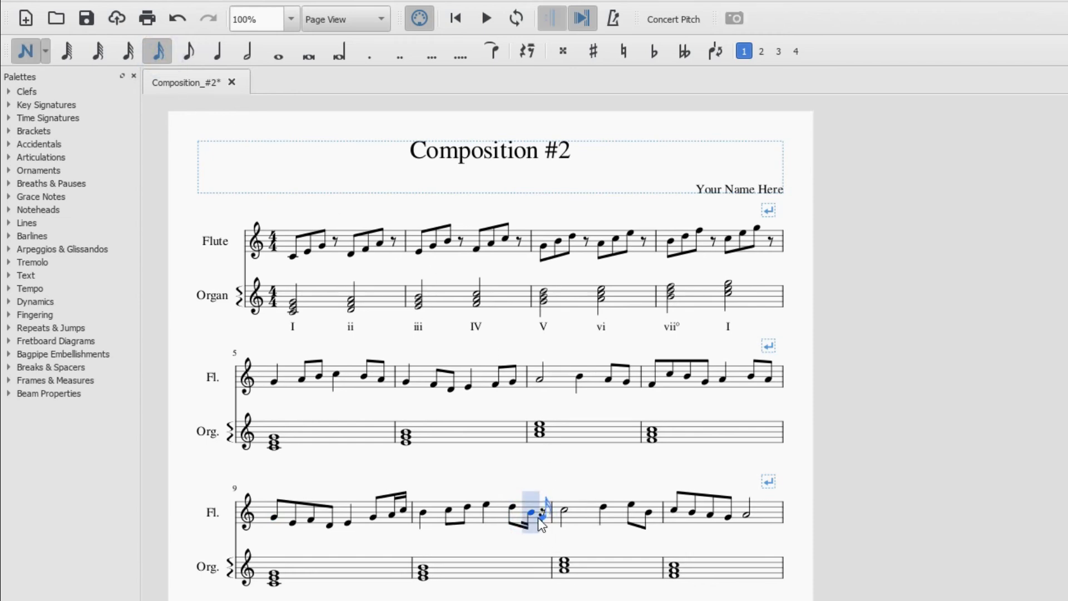
pyautogui.click(539, 514)
pyautogui.click(540, 515)
pyautogui.press('Escape')
# Play back the third system from the first flute note of measure 9 through measure 12, and stop playback
pyautogui.click(275, 519)
pyautogui.press('space')
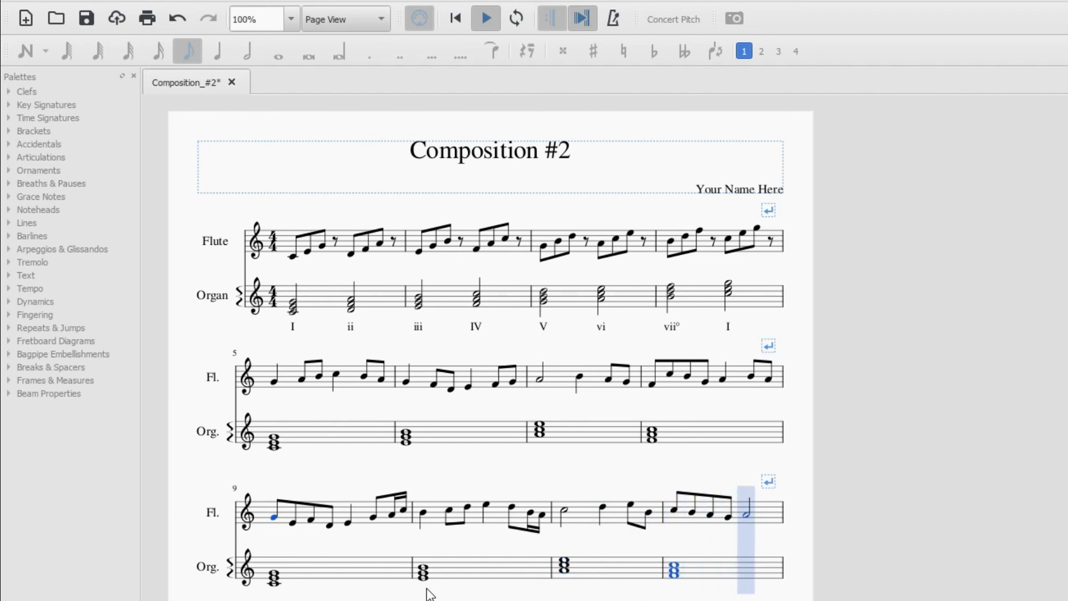
pyautogui.press('space')
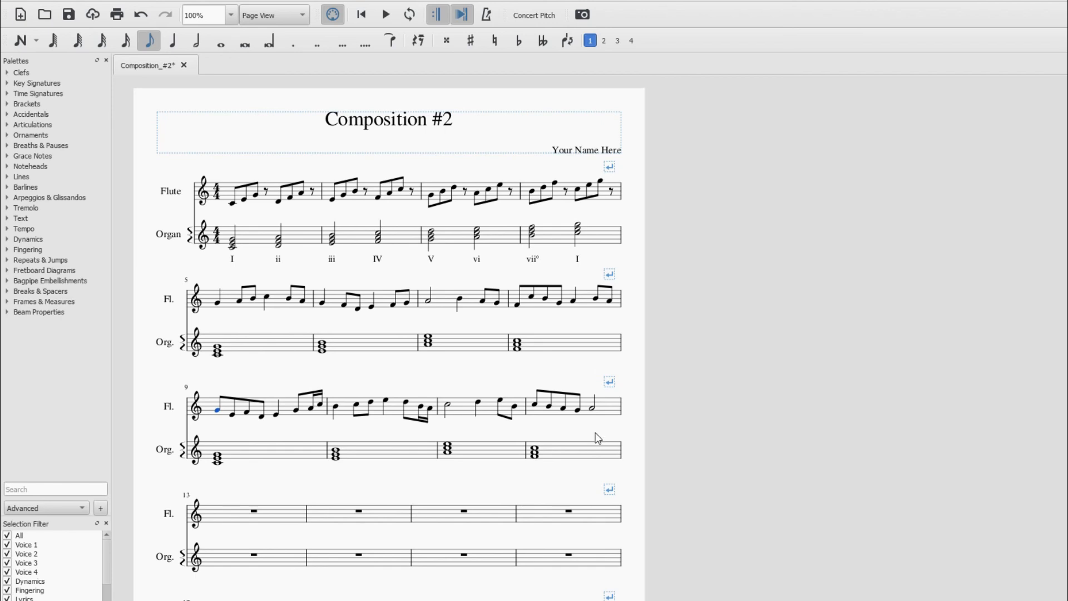
# Enter a whole-note C major chord (C, E, G) in organ measure 13
pyautogui.click(536, 453)
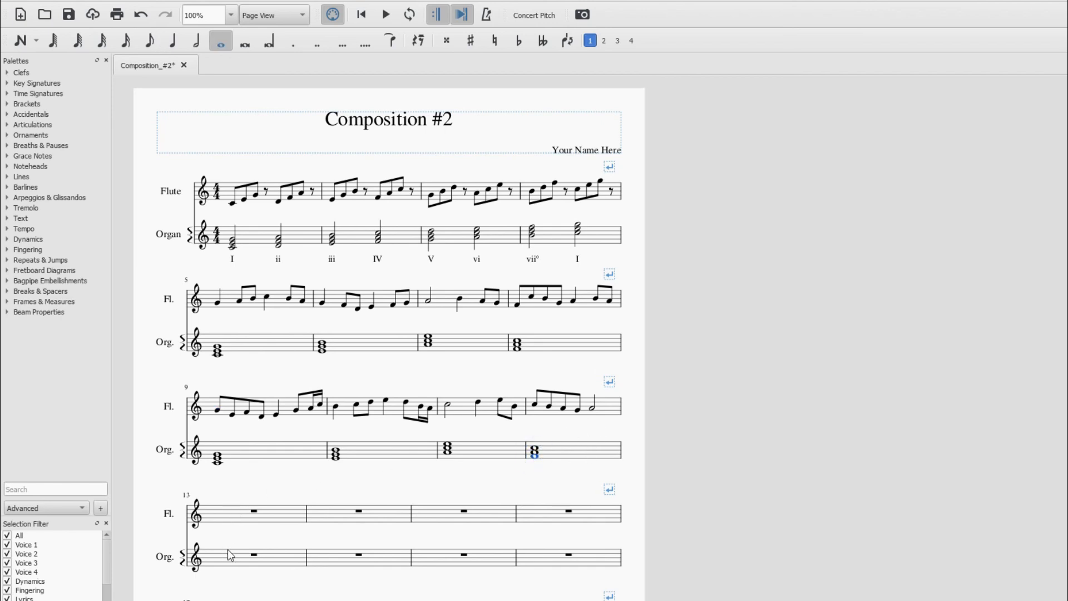
pyautogui.press('n')
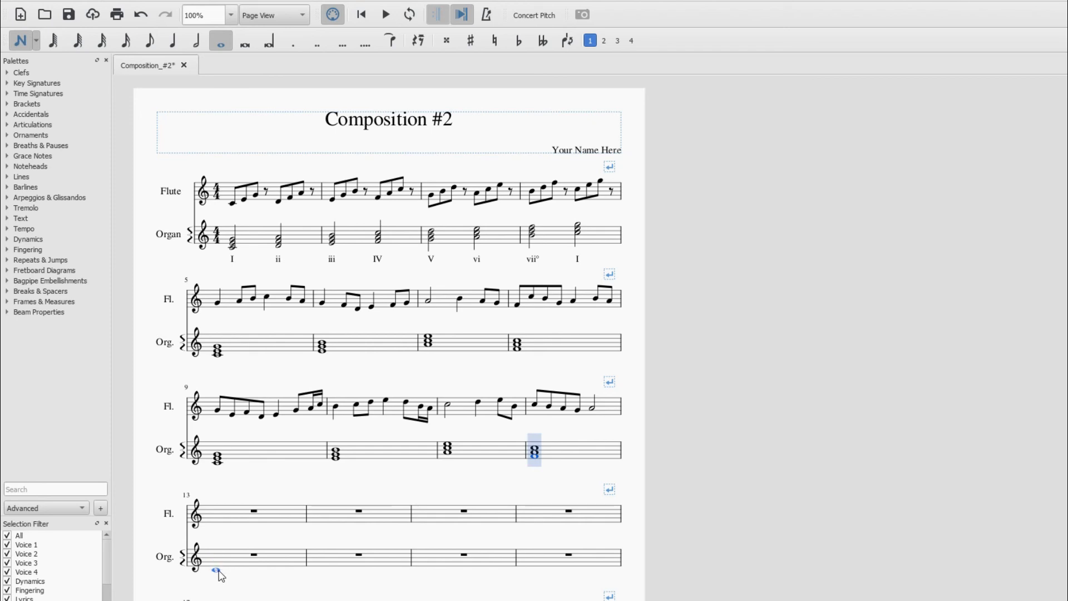
pyautogui.click(218, 568)
pyautogui.click(219, 565)
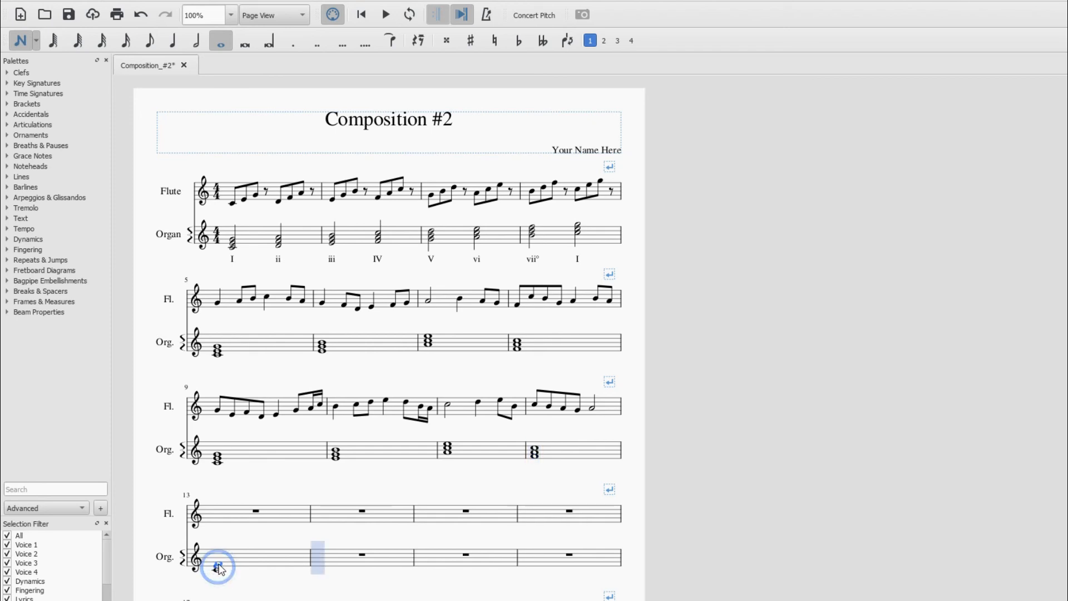
pyautogui.click(219, 562)
pyautogui.press('Escape')
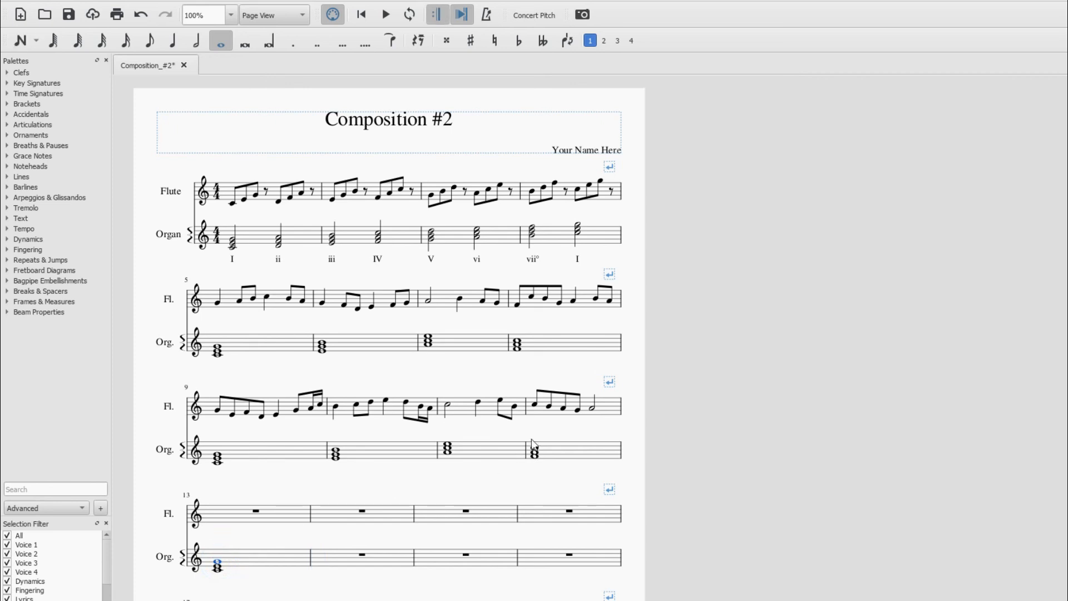
# Enter a whole-note G in flute measure 13 above the organ's closing chord
pyautogui.press('n')
pyautogui.click(219, 519)
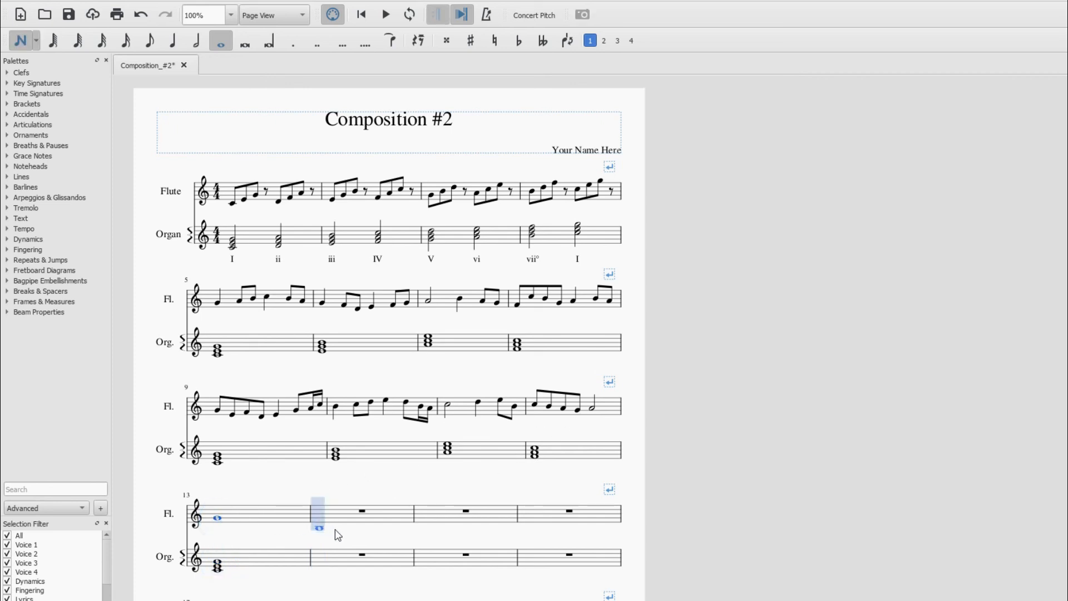
pyautogui.press('Escape')
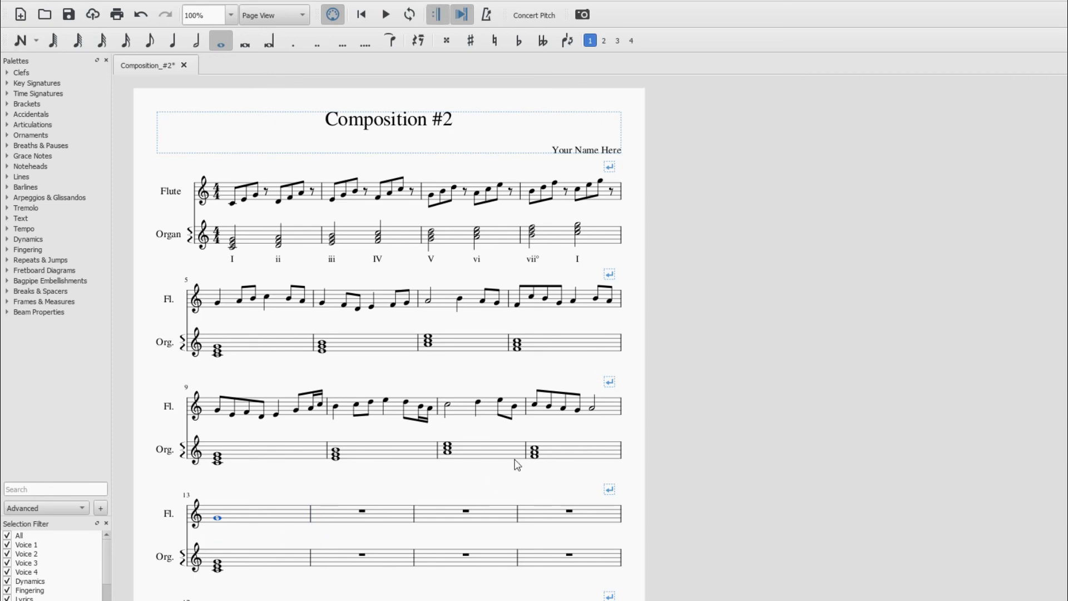
# Play back the composition from the first flute note of measure 5 through measure 13, and stop playback
pyautogui.click(217, 301)
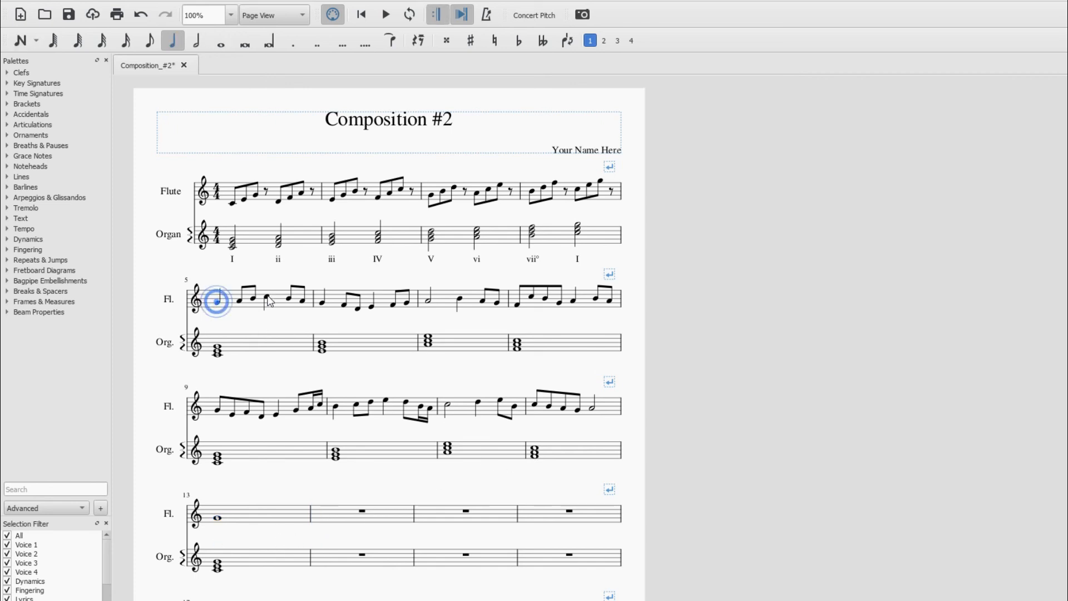
pyautogui.click(387, 15)
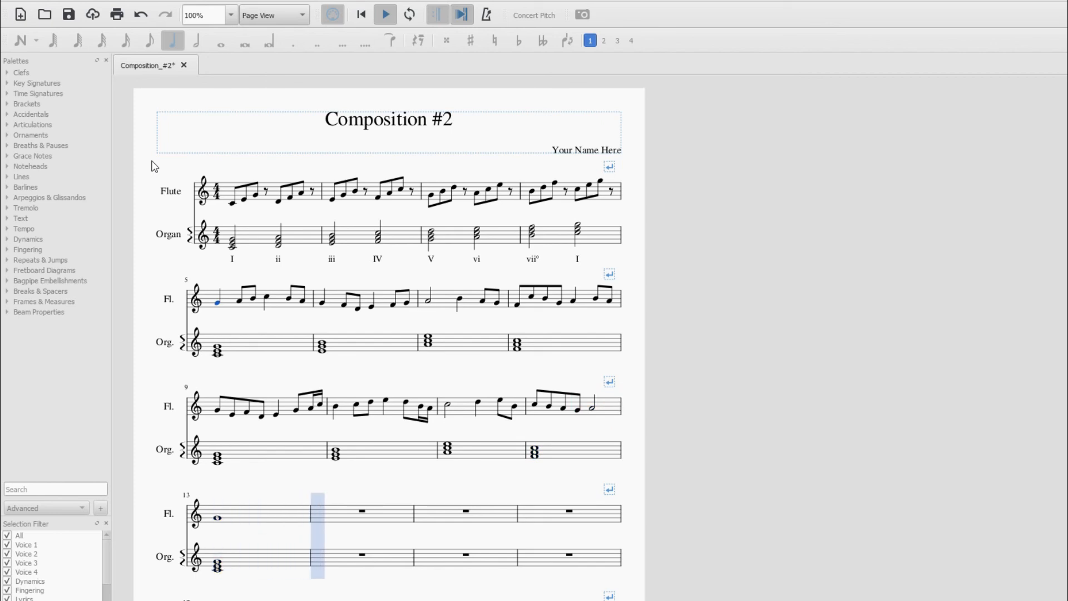
pyautogui.press('space')
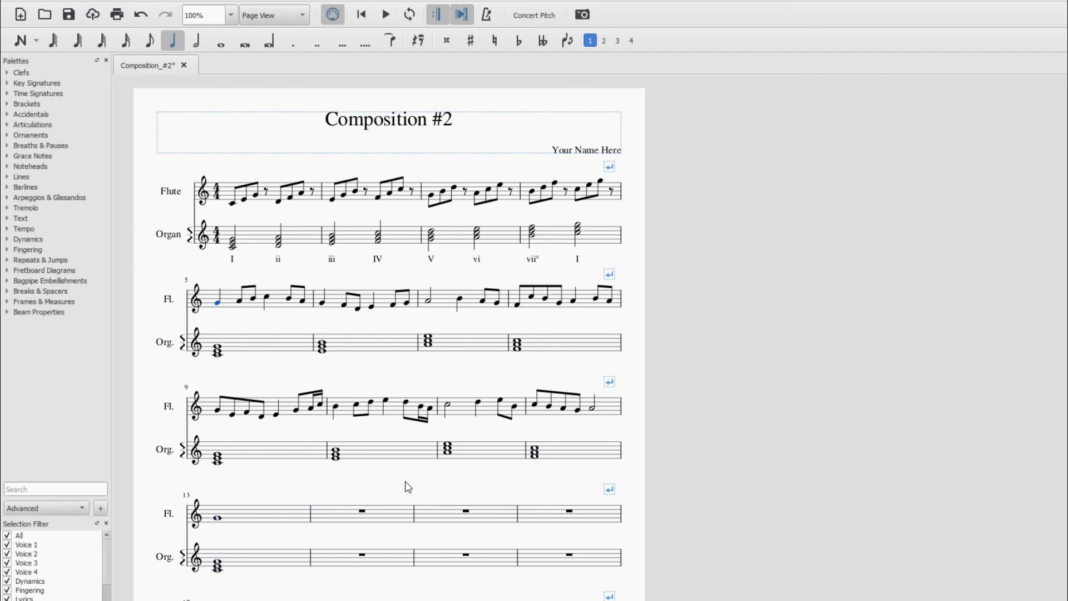